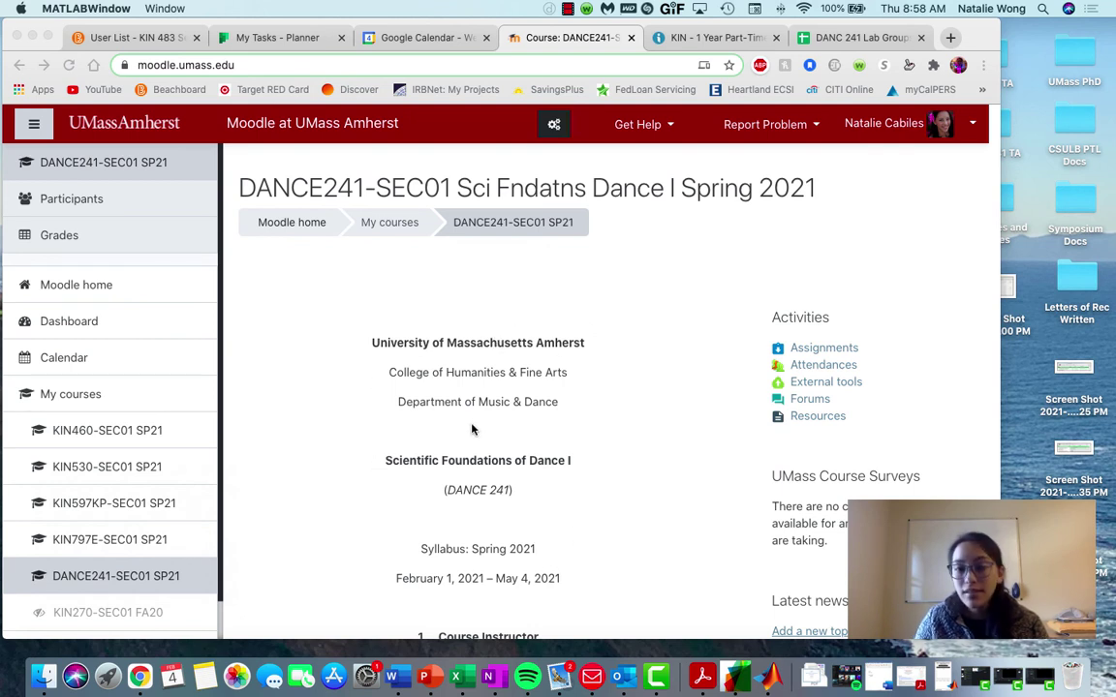
- Open the Resources page of the DANCE241 course, signing in to Moodle with the prefilled login credentials
{"action": "scroll", "coordinate": [523, 407], "scroll_direction": "down", "scroll_amount": 4}
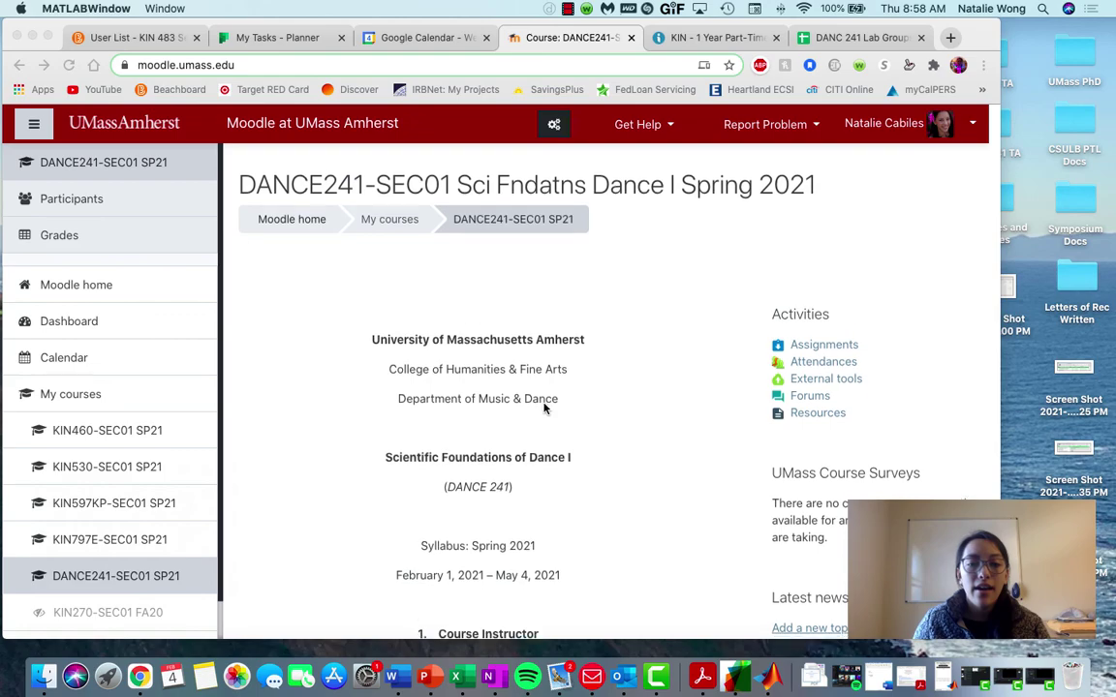
{"action": "scroll", "coordinate": [548, 407], "scroll_direction": "down", "scroll_amount": 2}
{"action": "scroll", "coordinate": [549, 407], "scroll_direction": "down", "scroll_amount": 8}
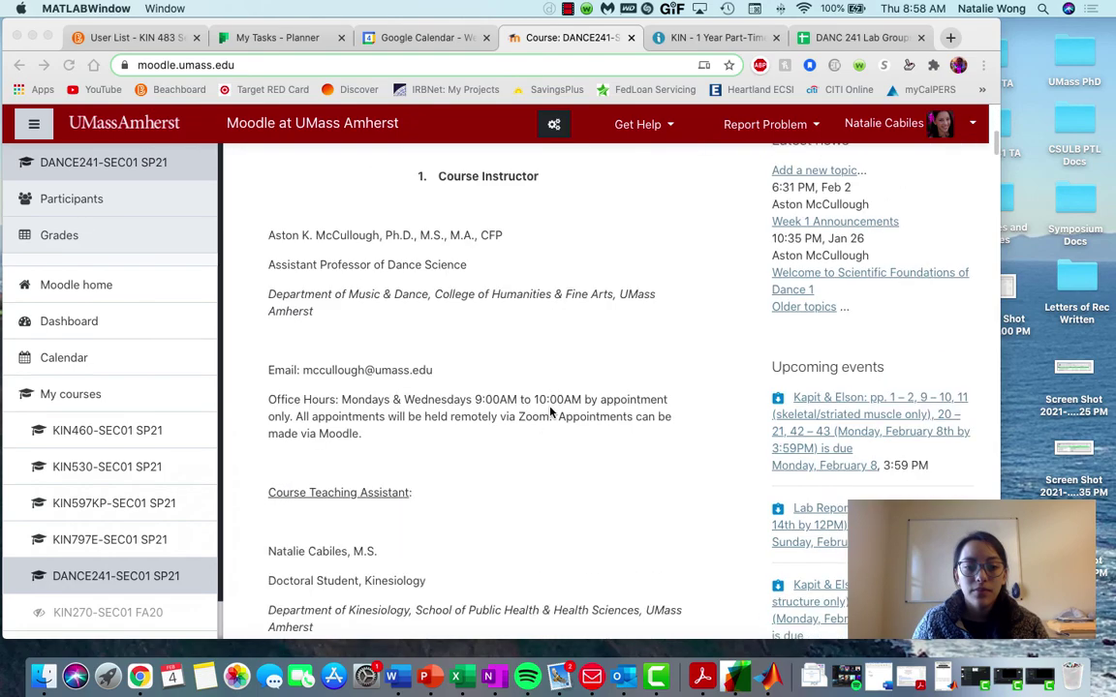
{"action": "scroll", "coordinate": [552, 411], "scroll_direction": "up", "scroll_amount": 15}
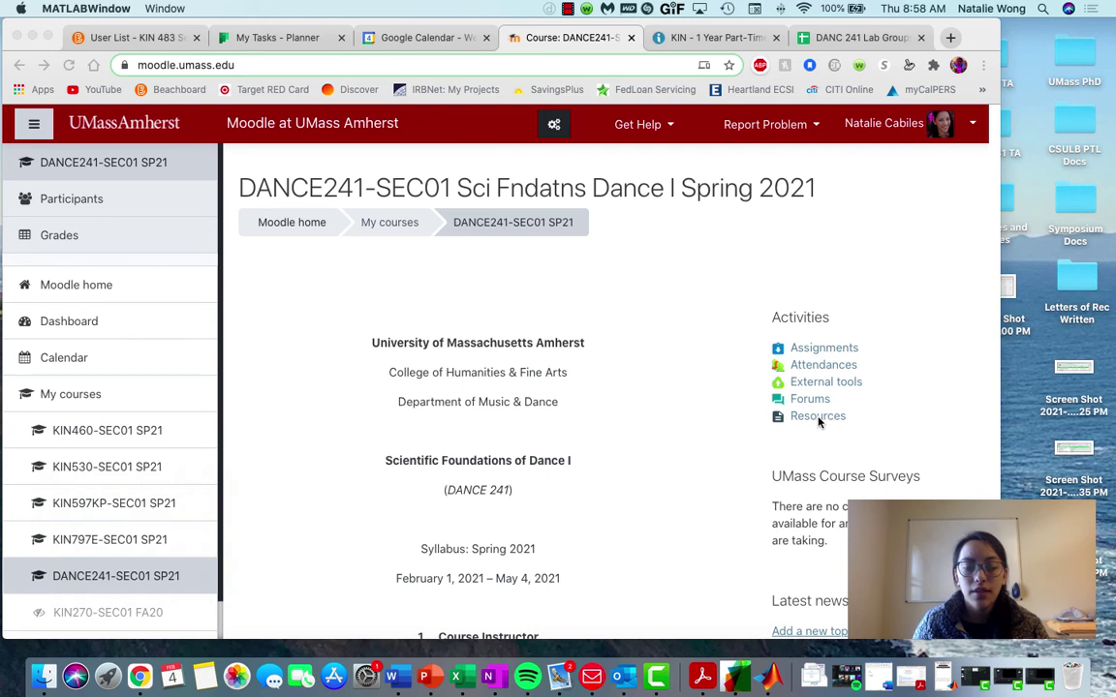
{"action": "left_click", "coordinate": [812, 426]}
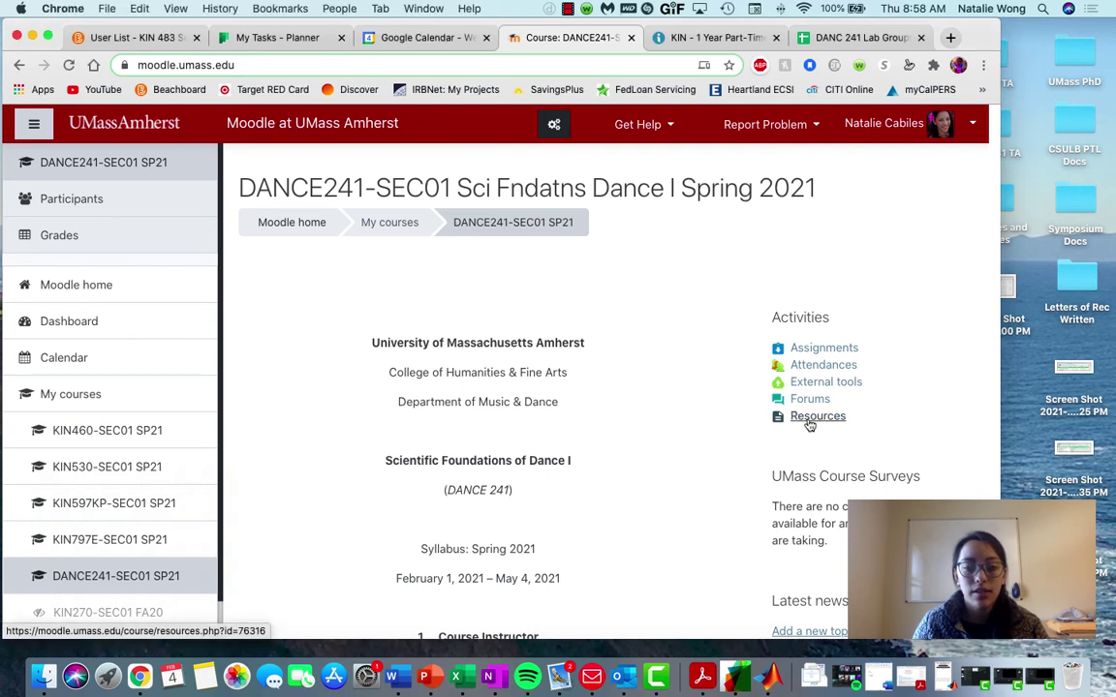
{"action": "left_click", "coordinate": [810, 418]}
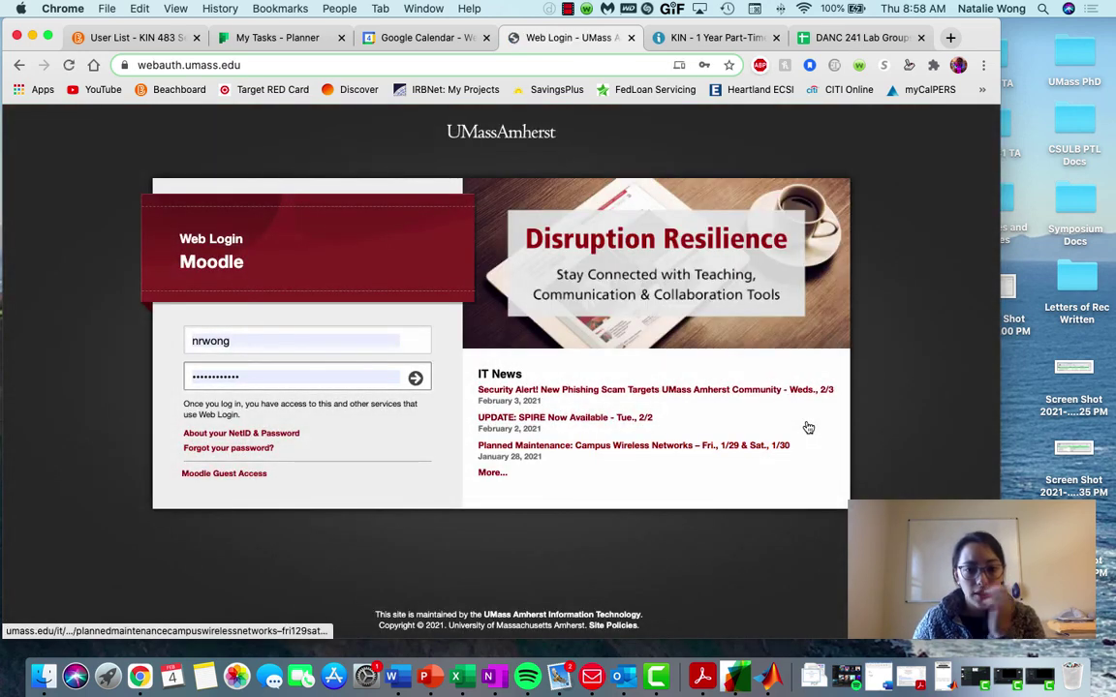
{"action": "left_click", "coordinate": [416, 380]}
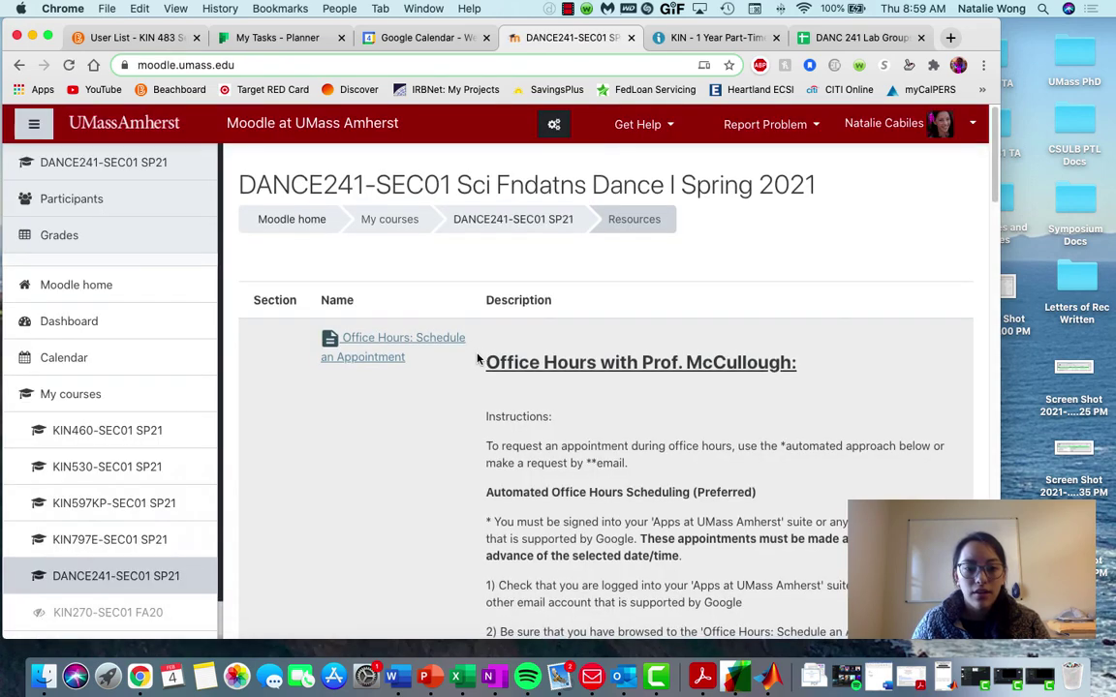
- Download the Mac version of the Motion Capture Camera Placement (2D, Single Camera) software from the Week 1 resources
{"action": "scroll", "coordinate": [426, 378], "scroll_direction": "down", "scroll_amount": 1}
{"action": "scroll", "coordinate": [377, 389], "scroll_direction": "down", "scroll_amount": 15}
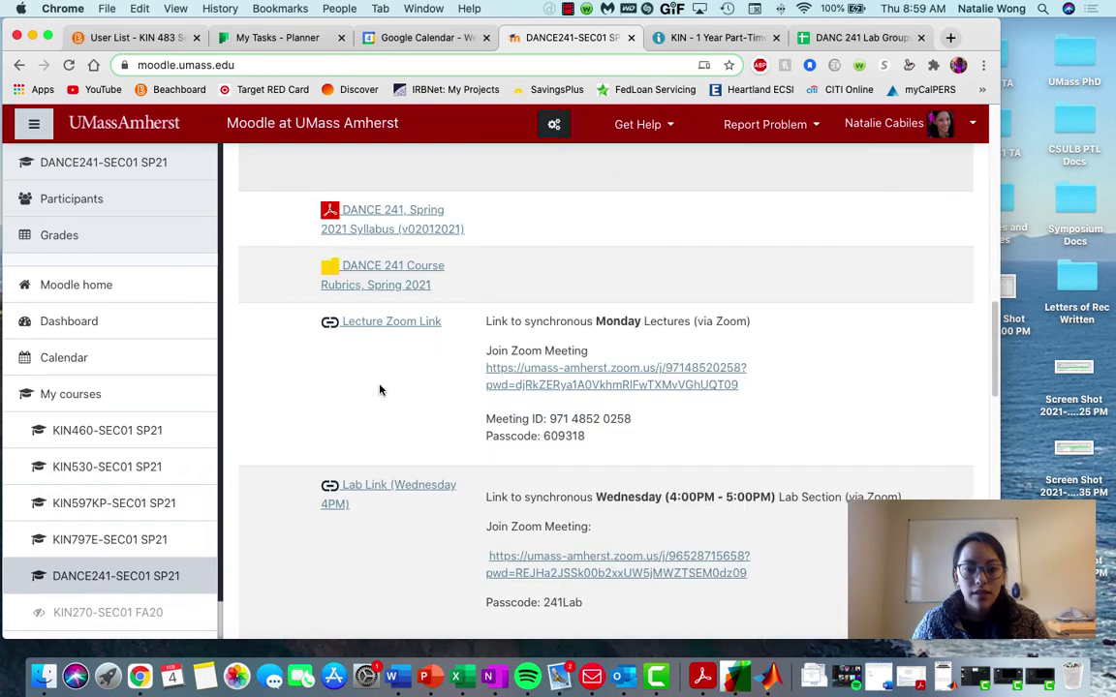
{"action": "scroll", "coordinate": [380, 389], "scroll_direction": "down", "scroll_amount": 10}
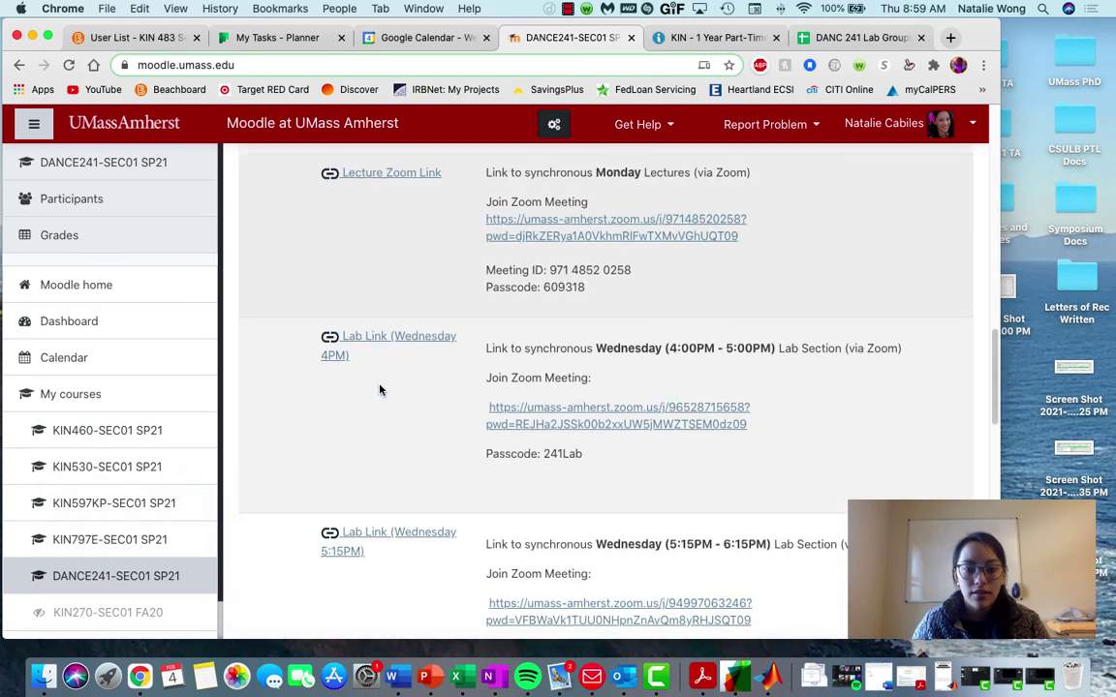
{"action": "scroll", "coordinate": [380, 389], "scroll_direction": "down", "scroll_amount": 8}
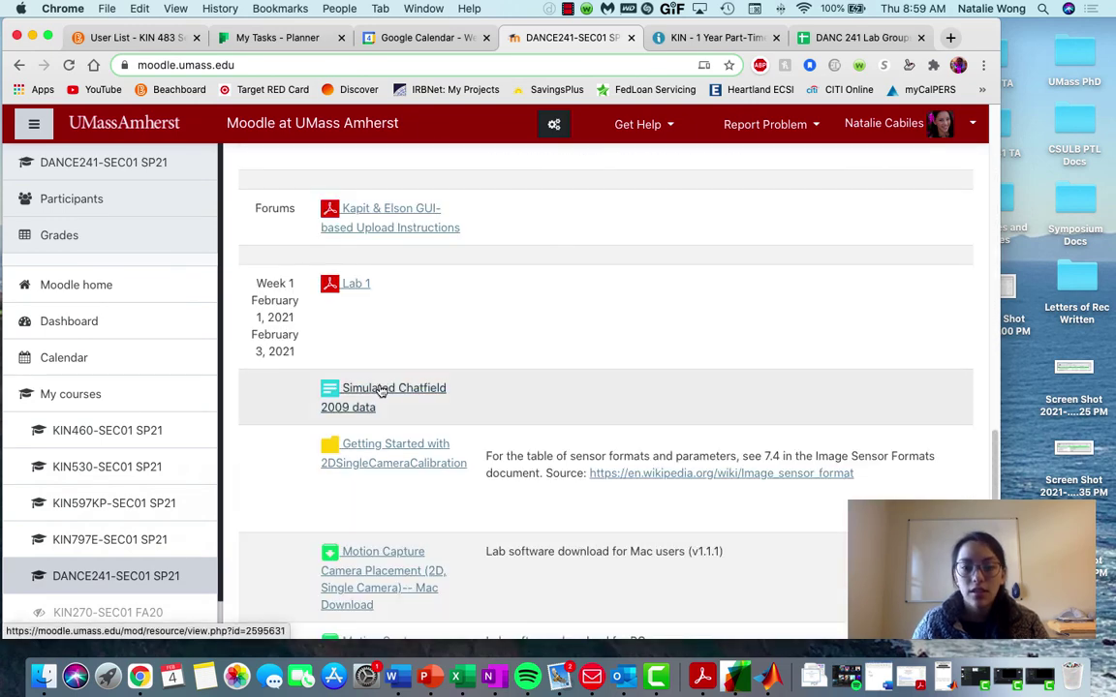
{"action": "scroll", "coordinate": [414, 356], "scroll_direction": "down", "scroll_amount": 2}
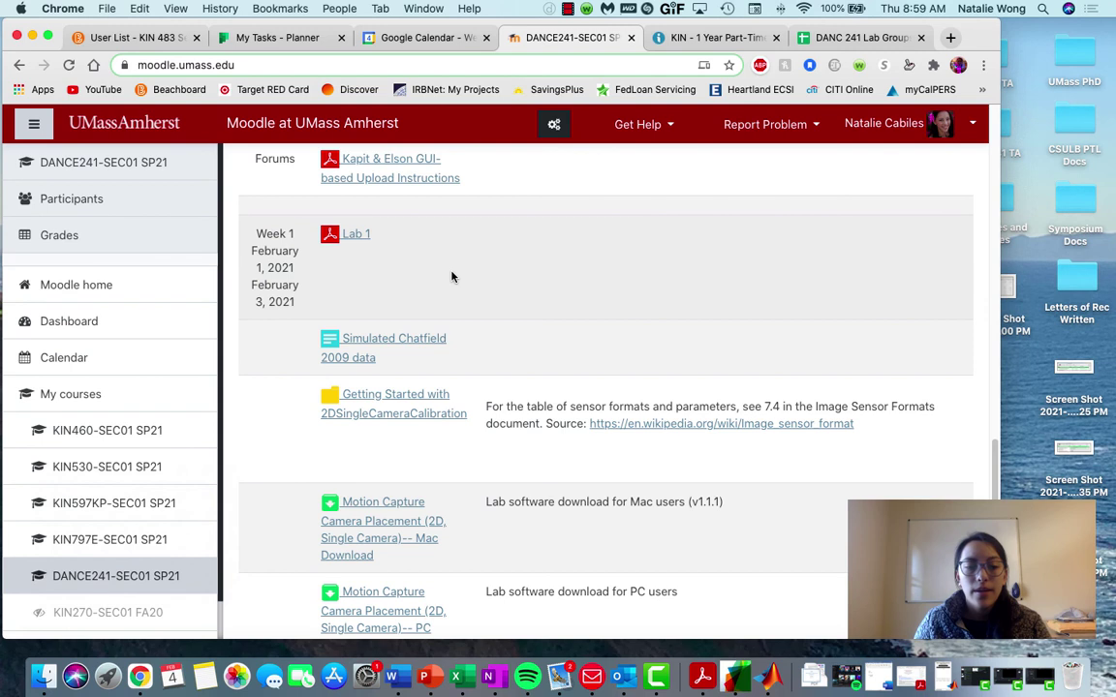
{"action": "scroll", "coordinate": [451, 277], "scroll_direction": "down", "scroll_amount": 1}
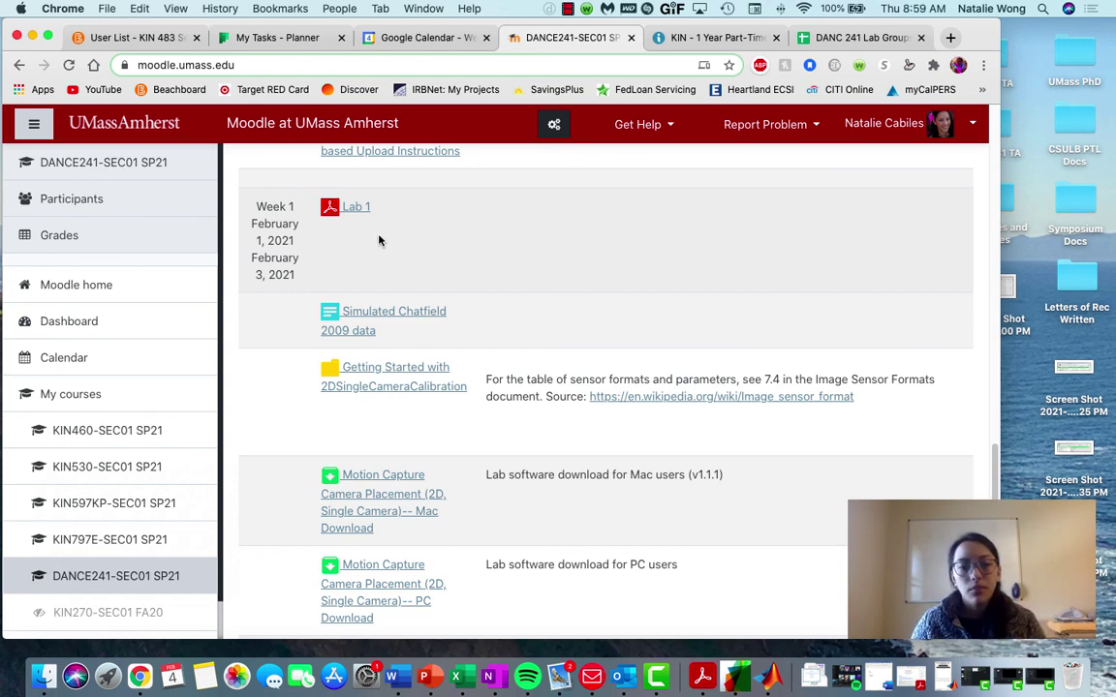
{"action": "scroll", "coordinate": [380, 240], "scroll_direction": "down", "scroll_amount": 3}
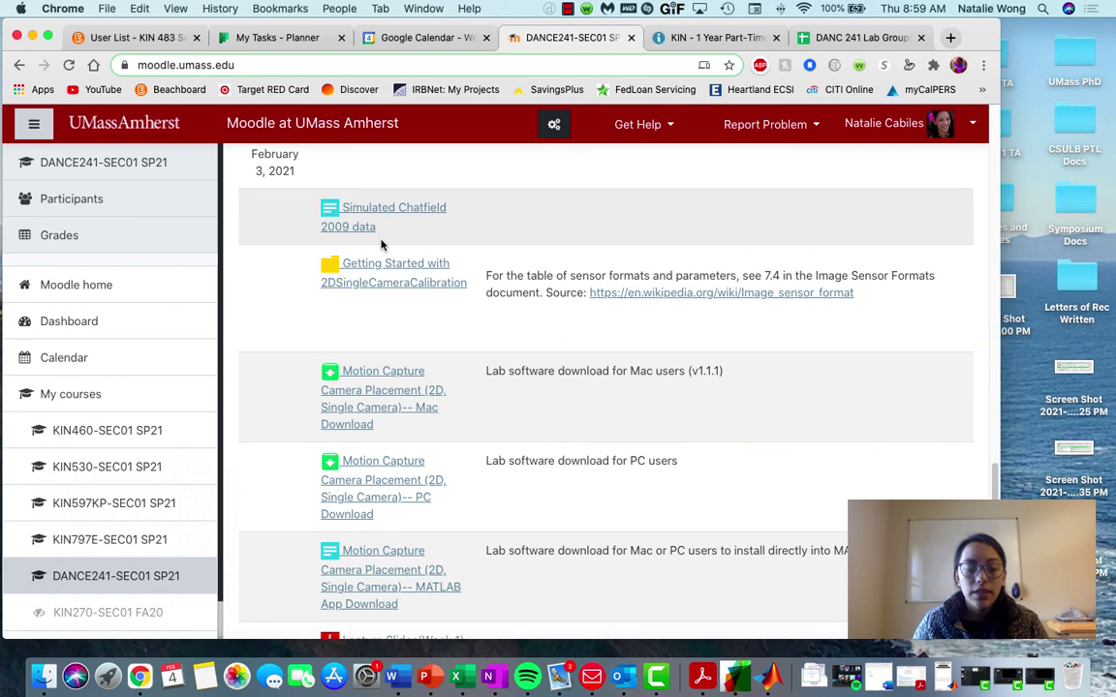
{"action": "scroll", "coordinate": [381, 245], "scroll_direction": "down", "scroll_amount": 1}
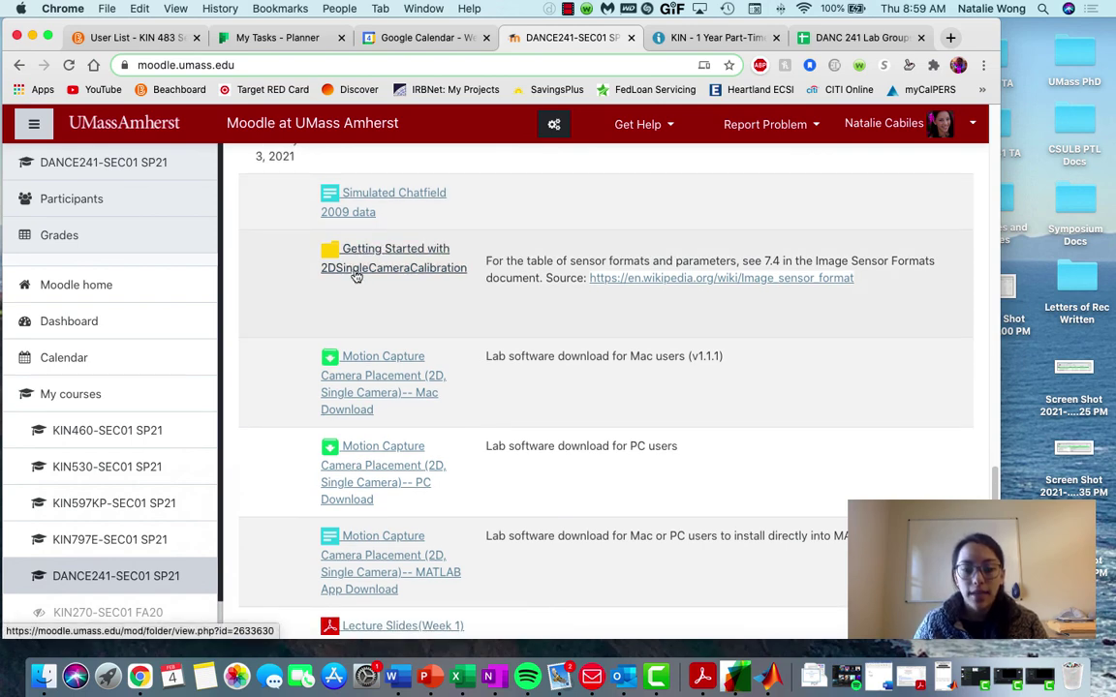
{"action": "scroll", "coordinate": [356, 276], "scroll_direction": "down", "scroll_amount": 1}
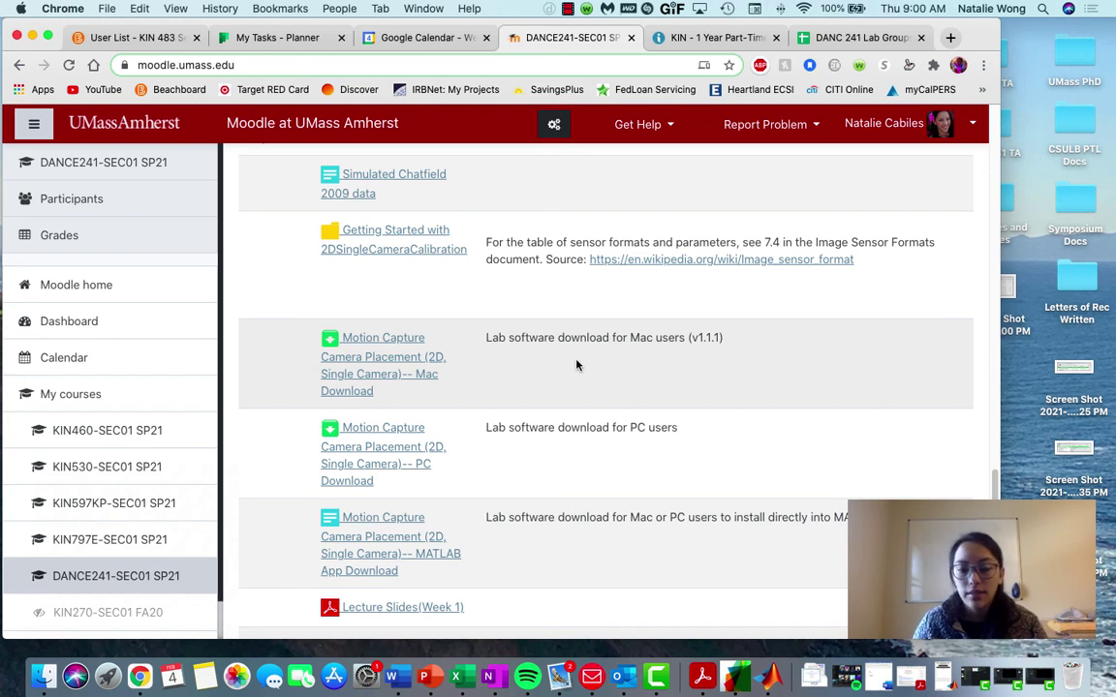
{"action": "left_click", "coordinate": [368, 383]}
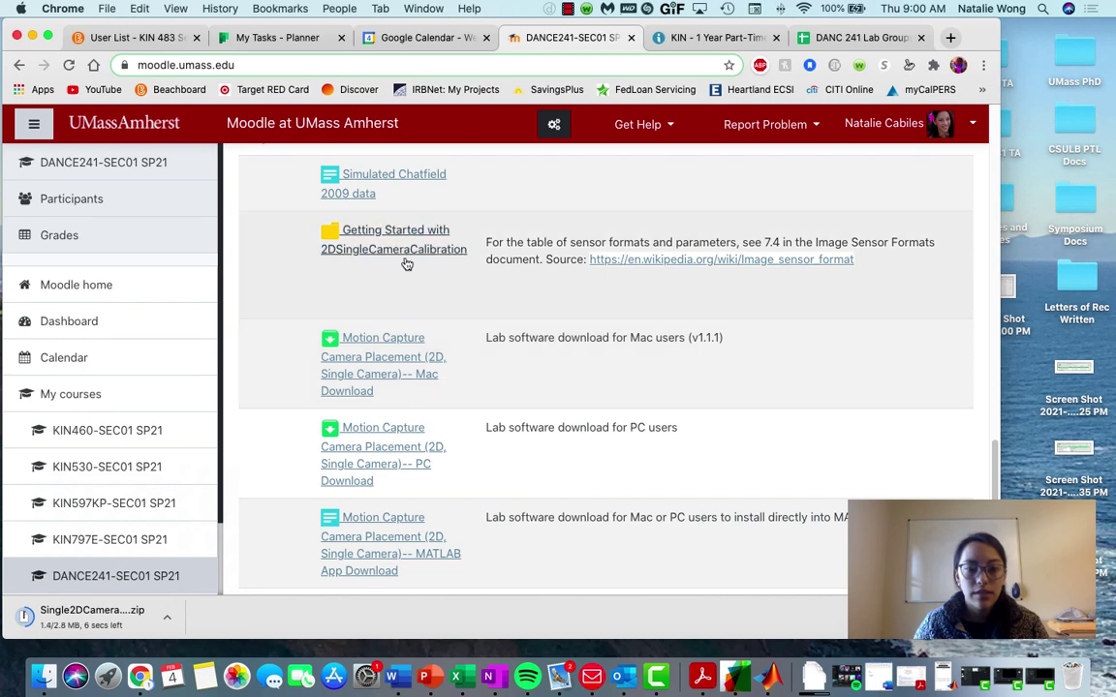
- Open the Getting Started with 2DSingleCameraCalibration resource and examine its list of files
{"action": "left_click", "coordinate": [403, 254]}
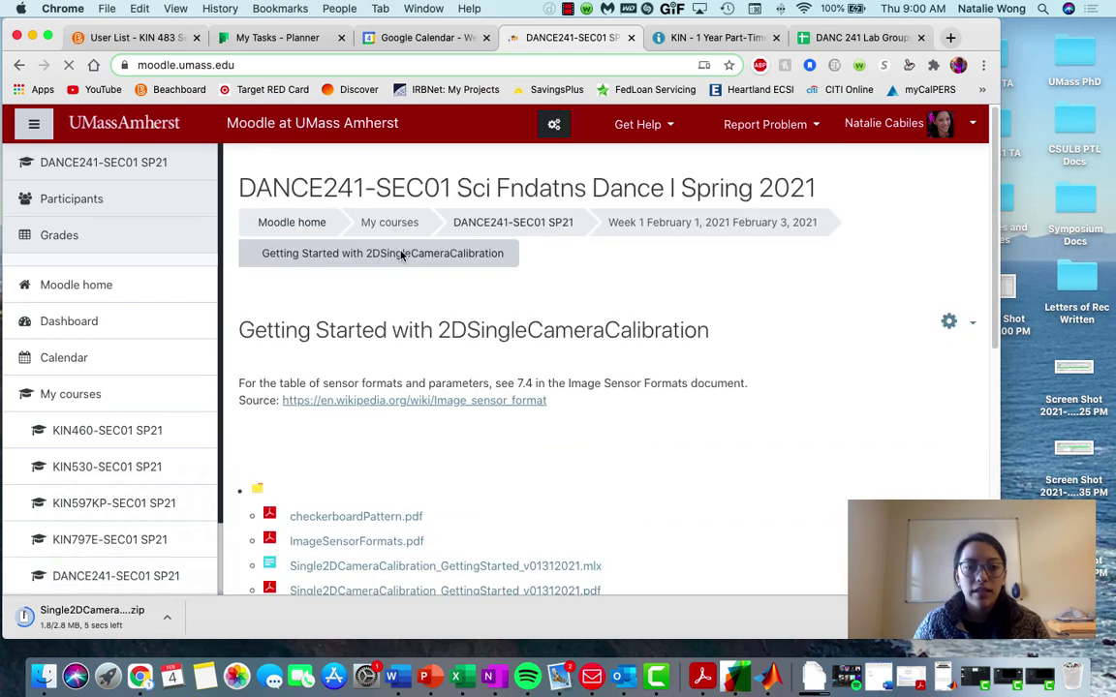
{"action": "scroll", "coordinate": [401, 256], "scroll_direction": "down", "scroll_amount": 3}
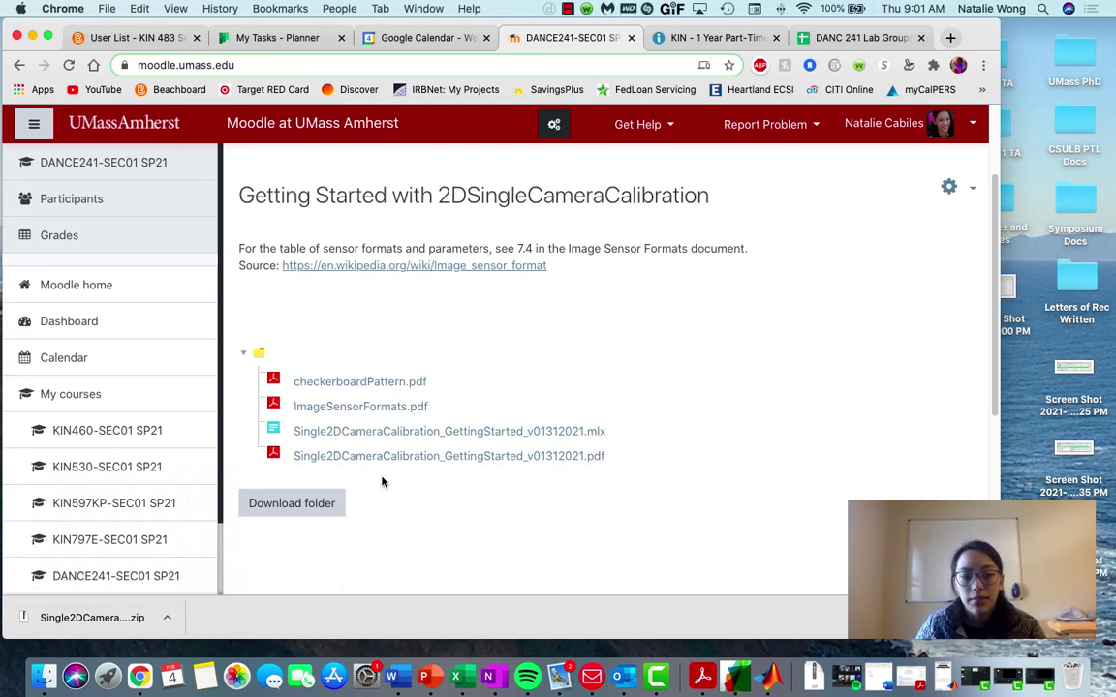
- Switch to Finder, open the Downloads folder and extract Single2DCameraCalibrationInstaller_MAC_web.zip
{"action": "left_click", "coordinate": [33, 37]}
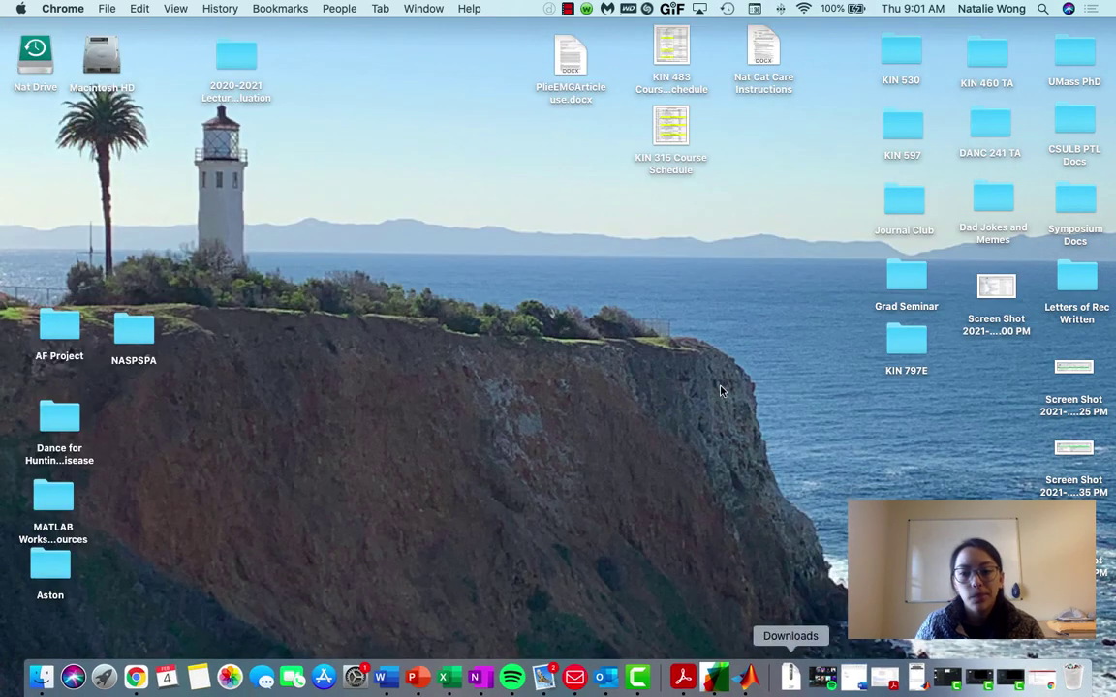
{"action": "left_click", "coordinate": [789, 683]}
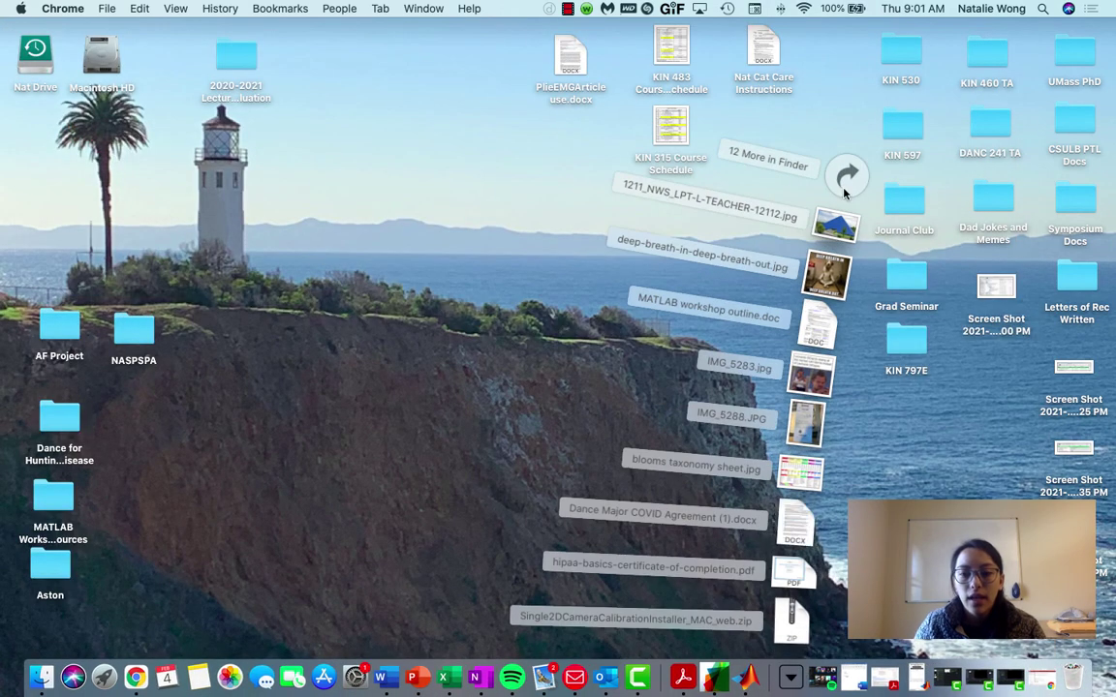
{"action": "left_click", "coordinate": [847, 177]}
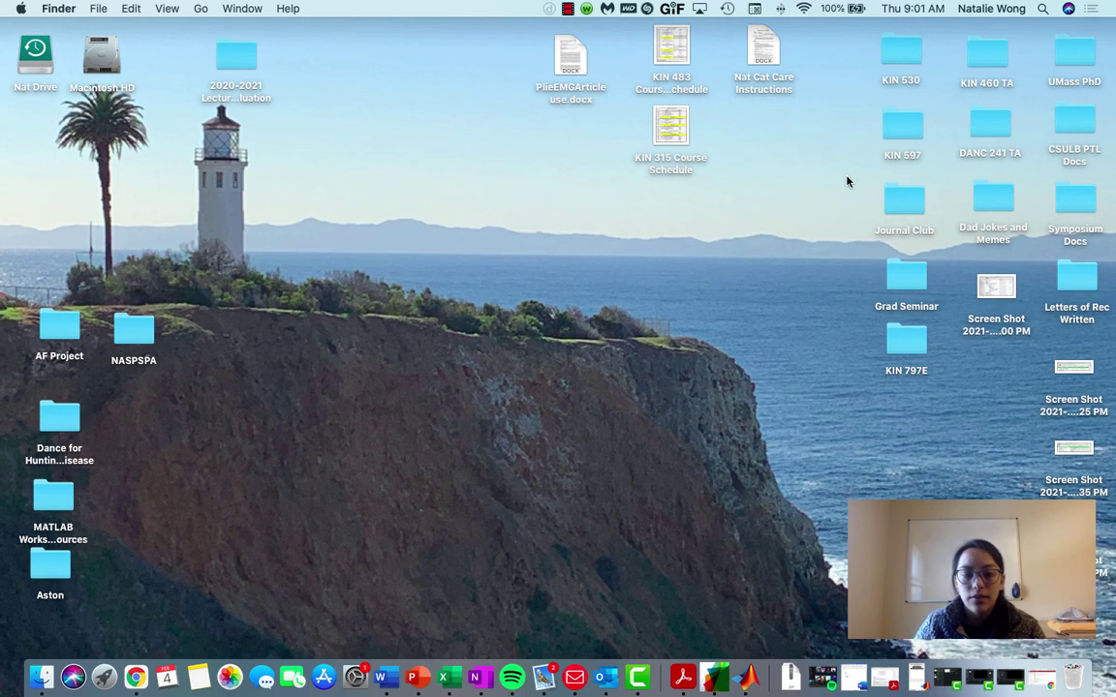
{"action": "key", "text": "super+alt+l"}
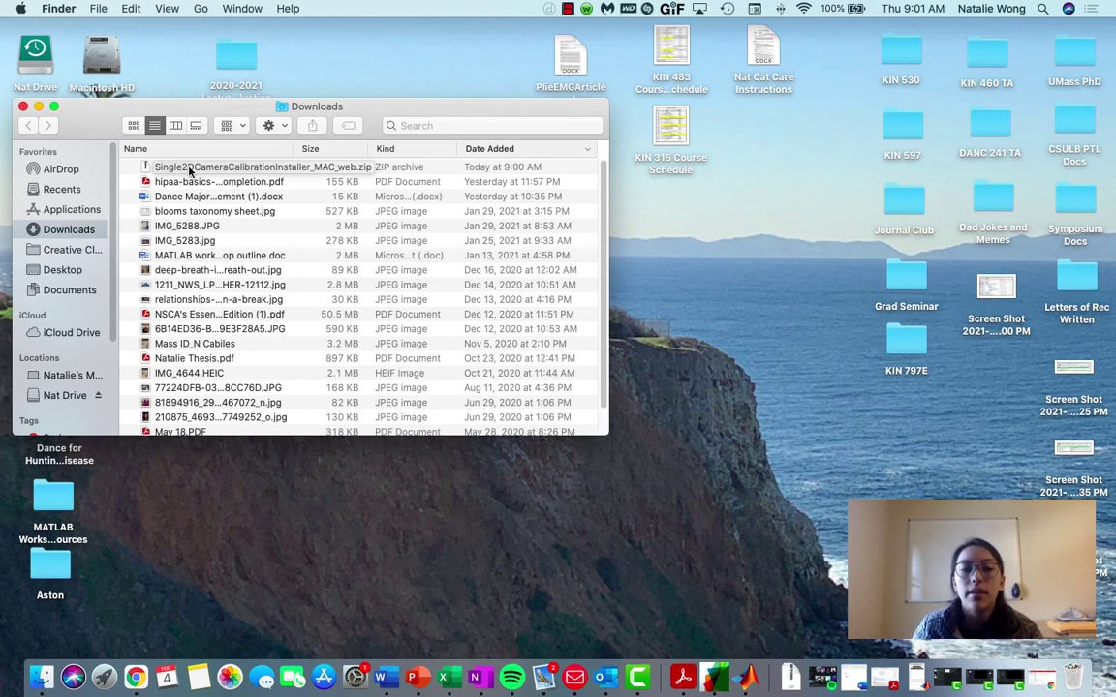
{"action": "double_click", "coordinate": [211, 170]}
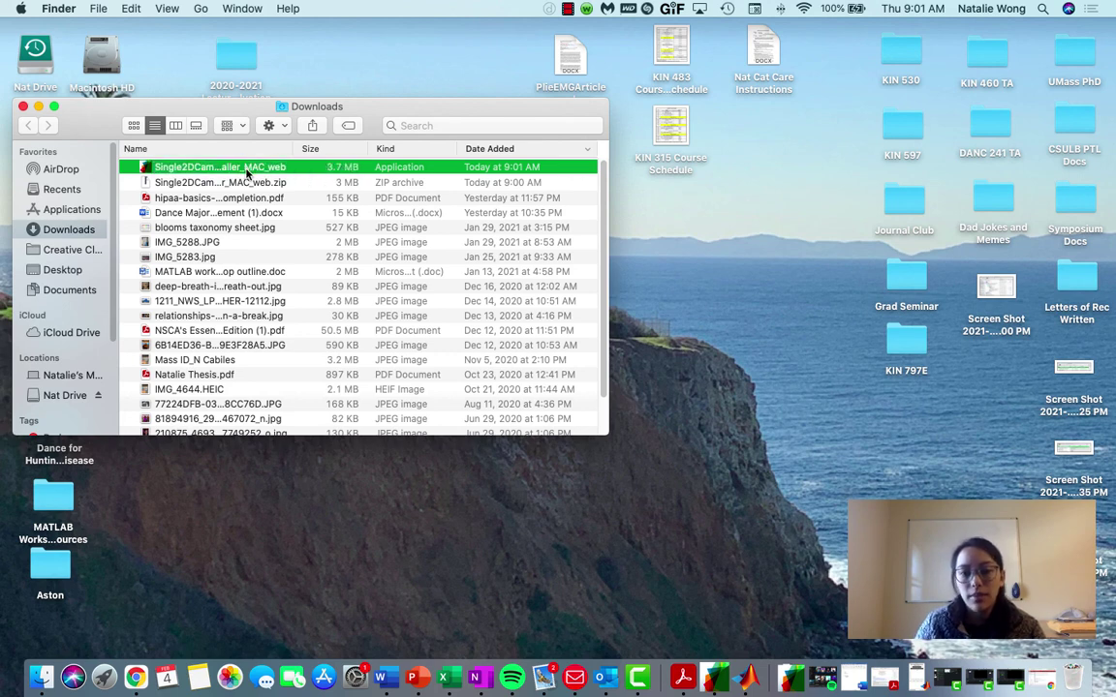
- Try to open the extracted Single2DCameraCalibrationInstaller_MAC_web application, first normally and again with the unverified-developer override option, cancelling both attempts
{"action": "double_click", "coordinate": [247, 171]}
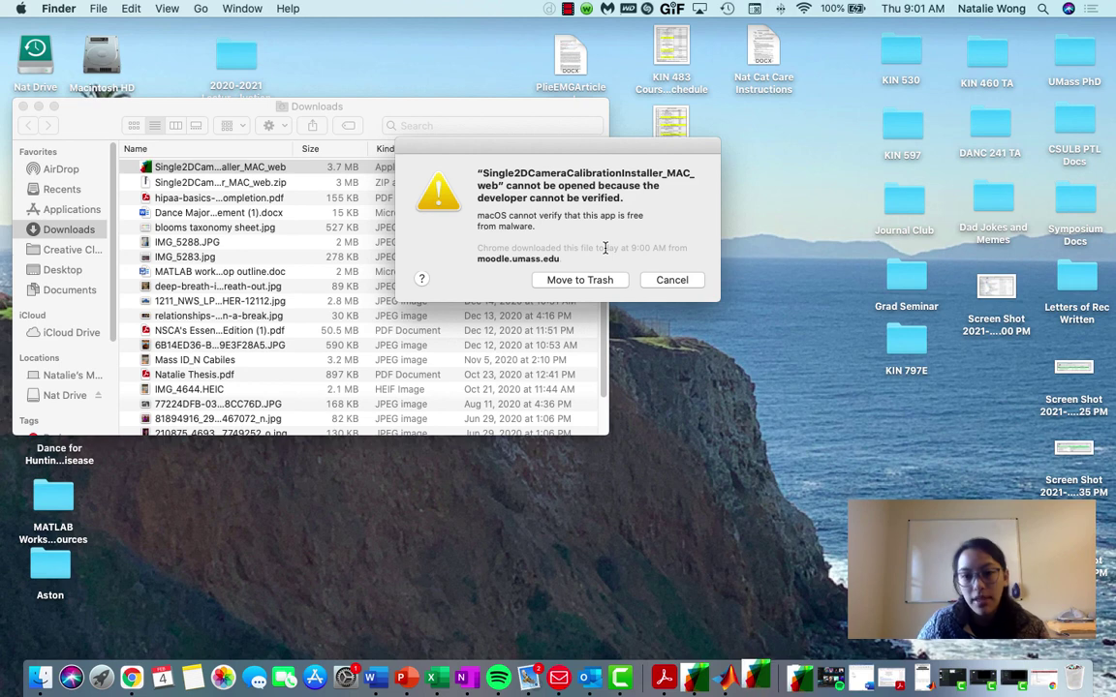
{"action": "left_click", "coordinate": [670, 280]}
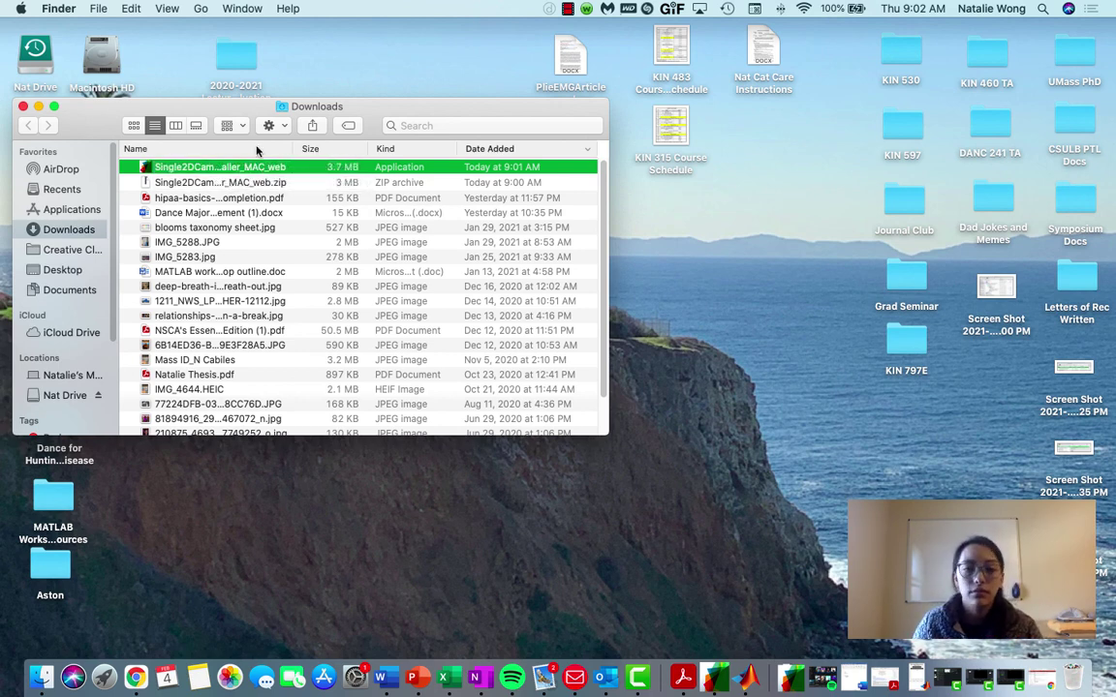
{"action": "right_click", "coordinate": [243, 170]}
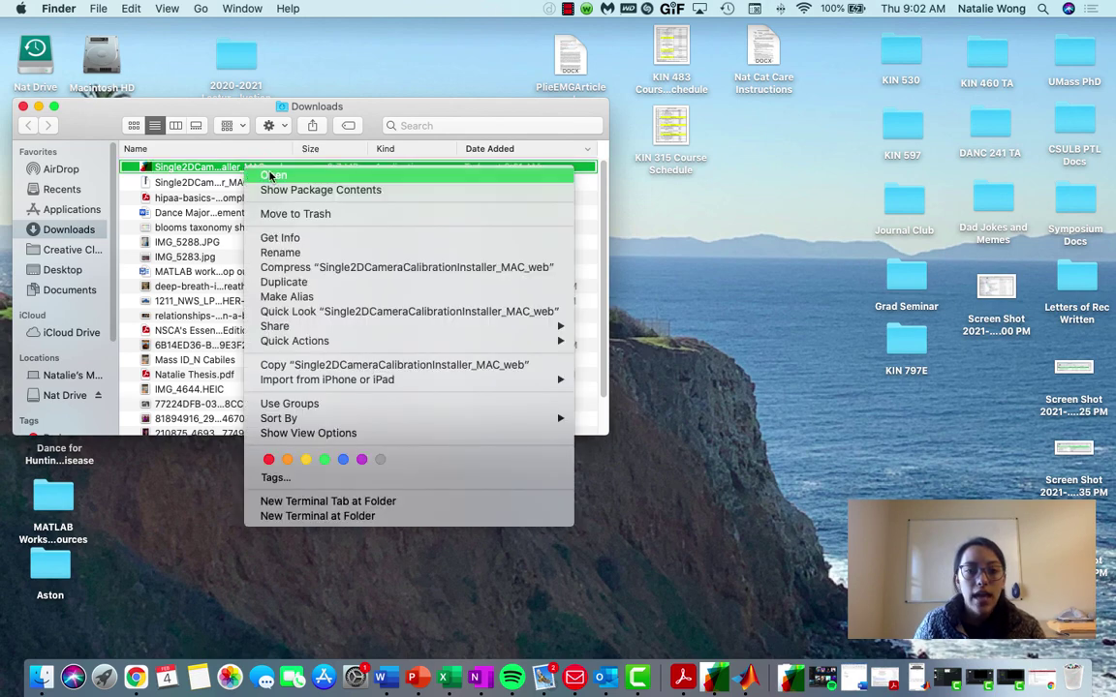
{"action": "left_click", "coordinate": [272, 177]}
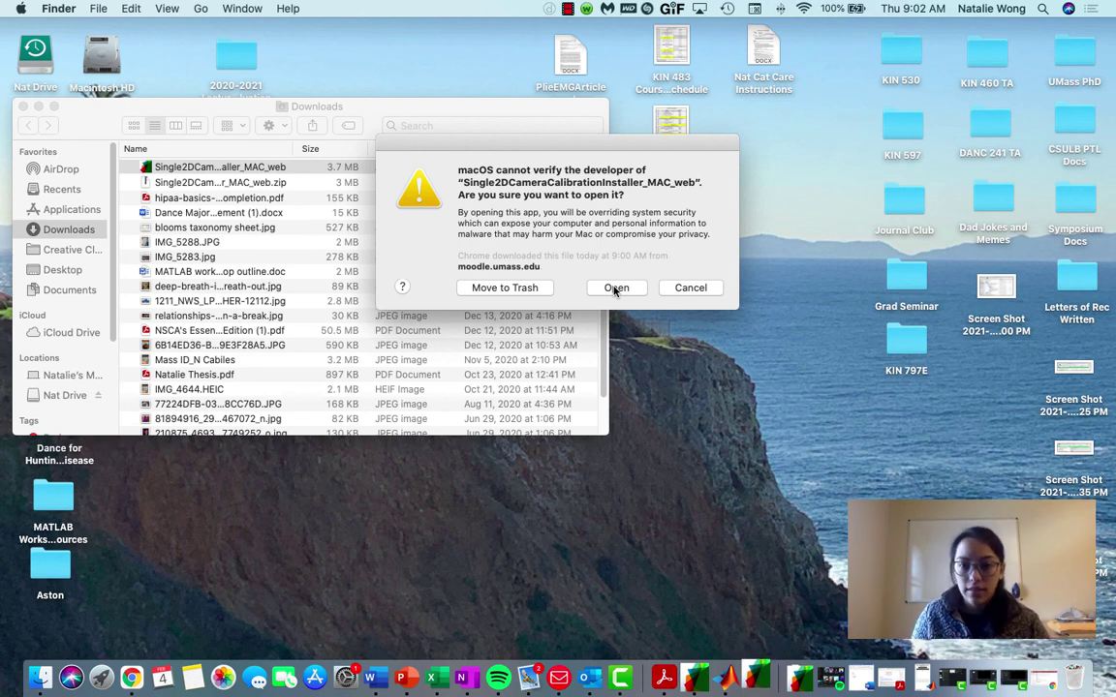
{"action": "left_click", "coordinate": [708, 290]}
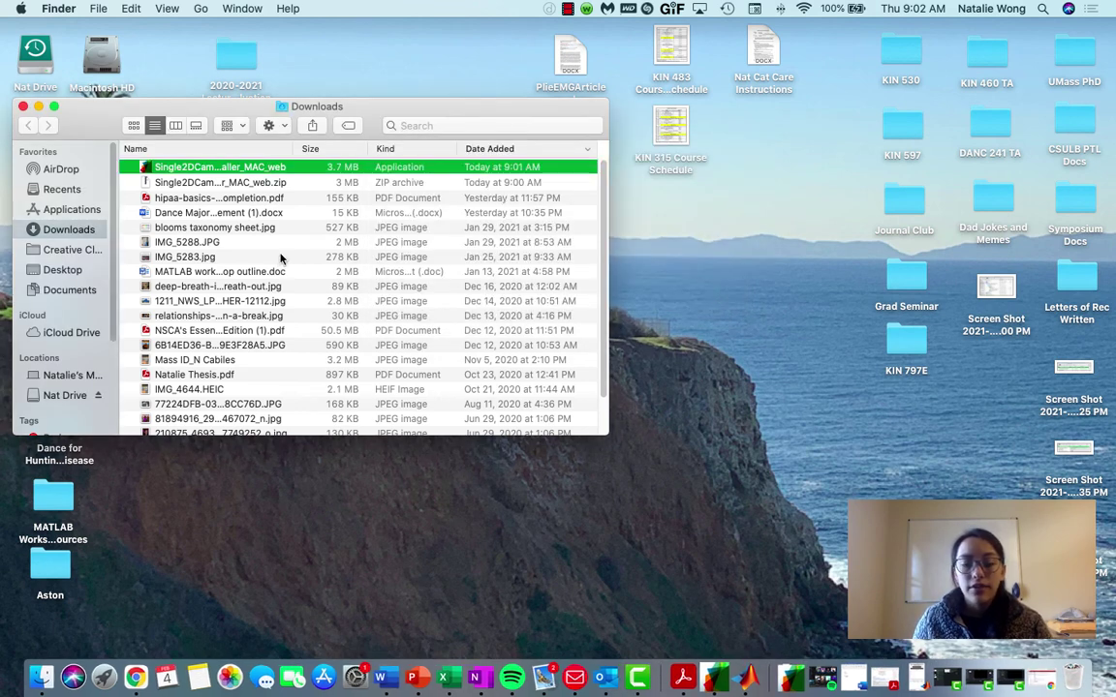
- Move the Single2DCameraCalibrationInstaller_MAC_web application and its ZIP archive from Downloads to the Trash
{"action": "left_click", "coordinate": [197, 184]}
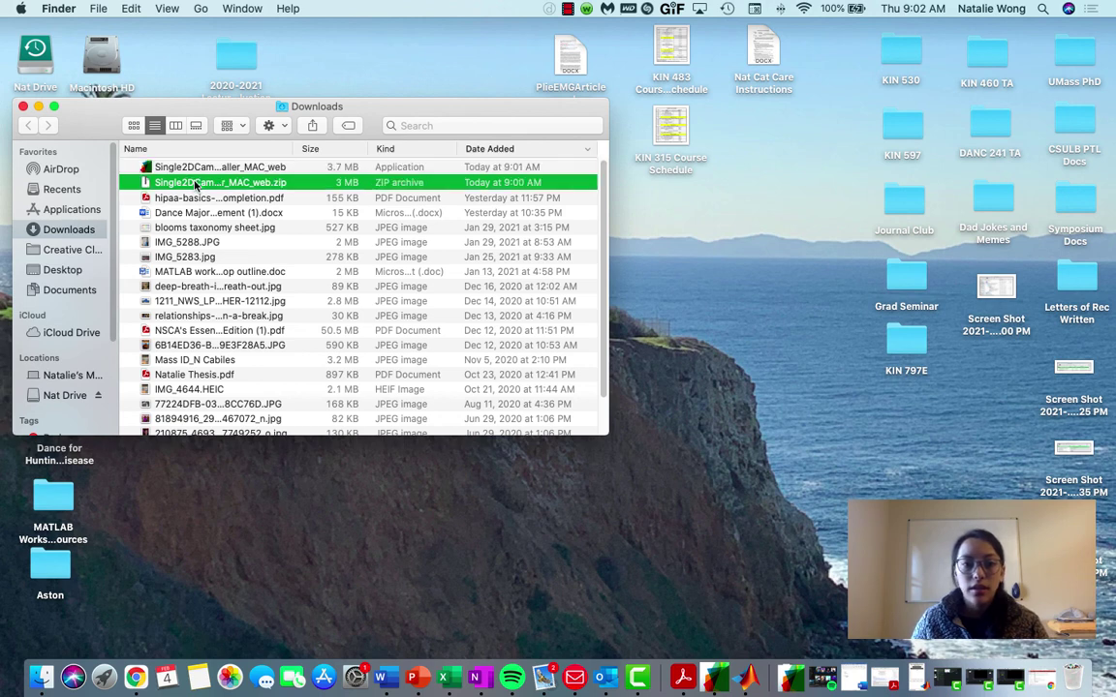
{"action": "left_click", "coordinate": [198, 171], "text": "shift"}
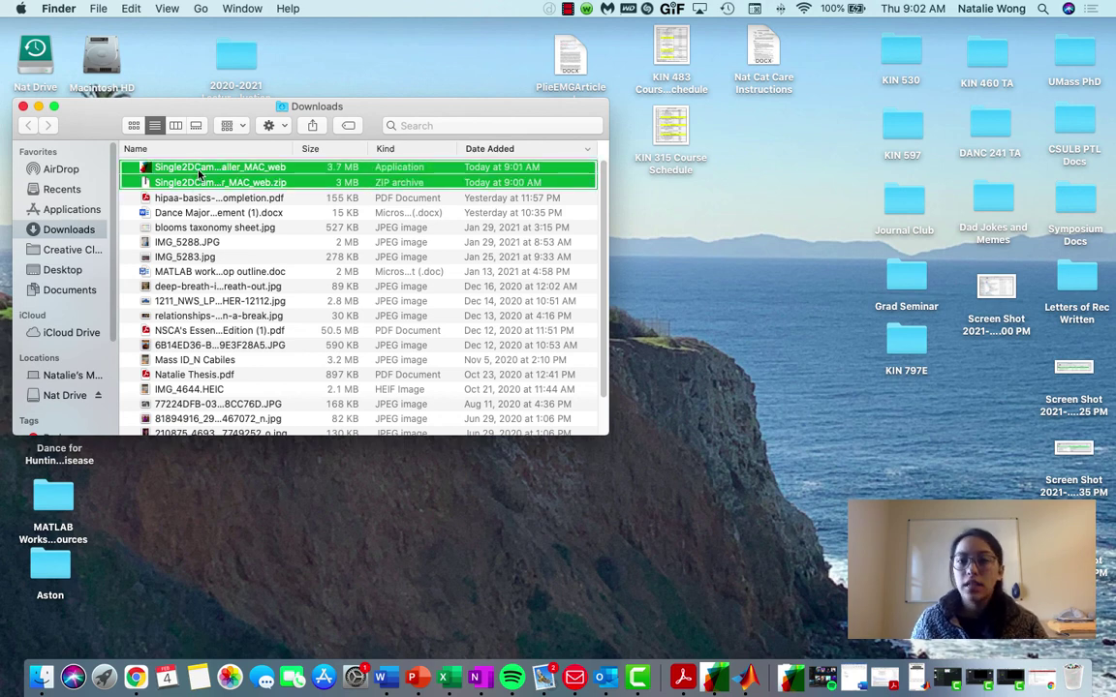
{"action": "right_click", "coordinate": [199, 171]}
{"action": "key", "text": "Escape"}
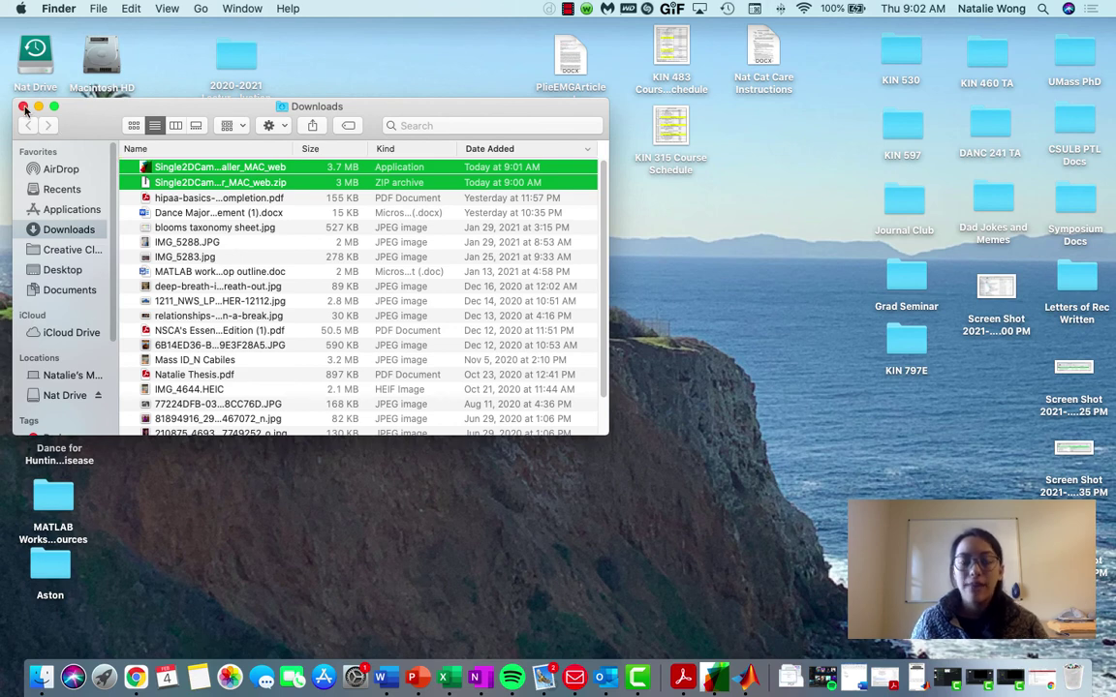
{"action": "key", "text": "super+BackSpace"}
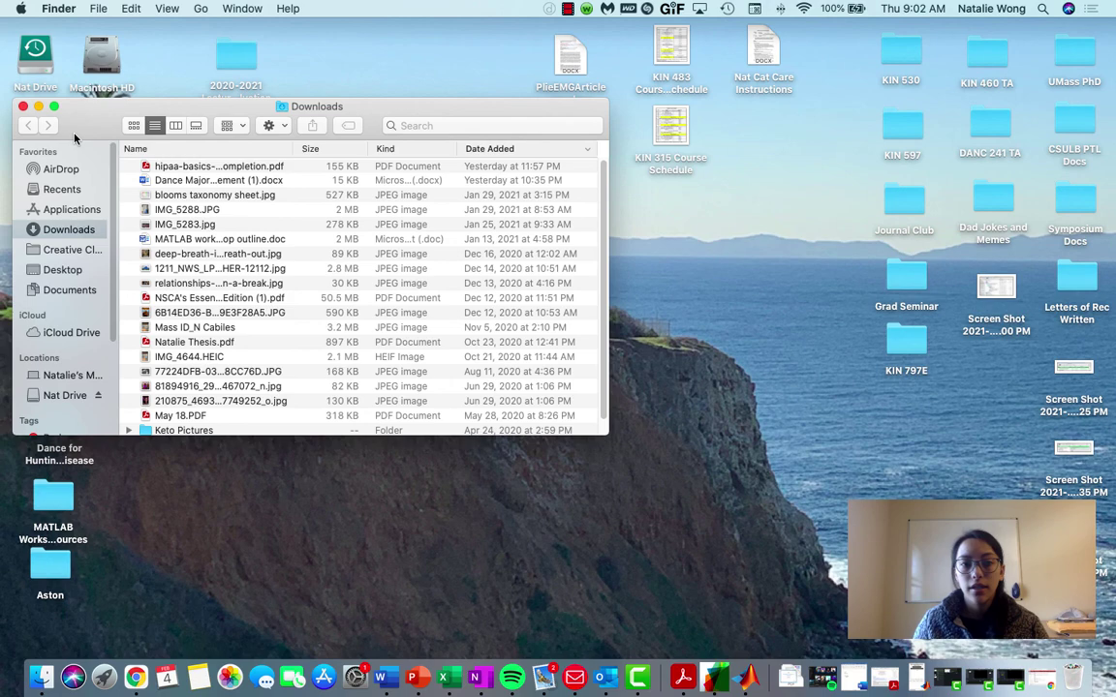
- Locate and select the Single2DCameraCalibration application in the University_of_Massachusetts_Amherst folder within Applications
{"action": "left_click_drag", "start_coordinate": [74, 126], "coordinate": [225, 180]}
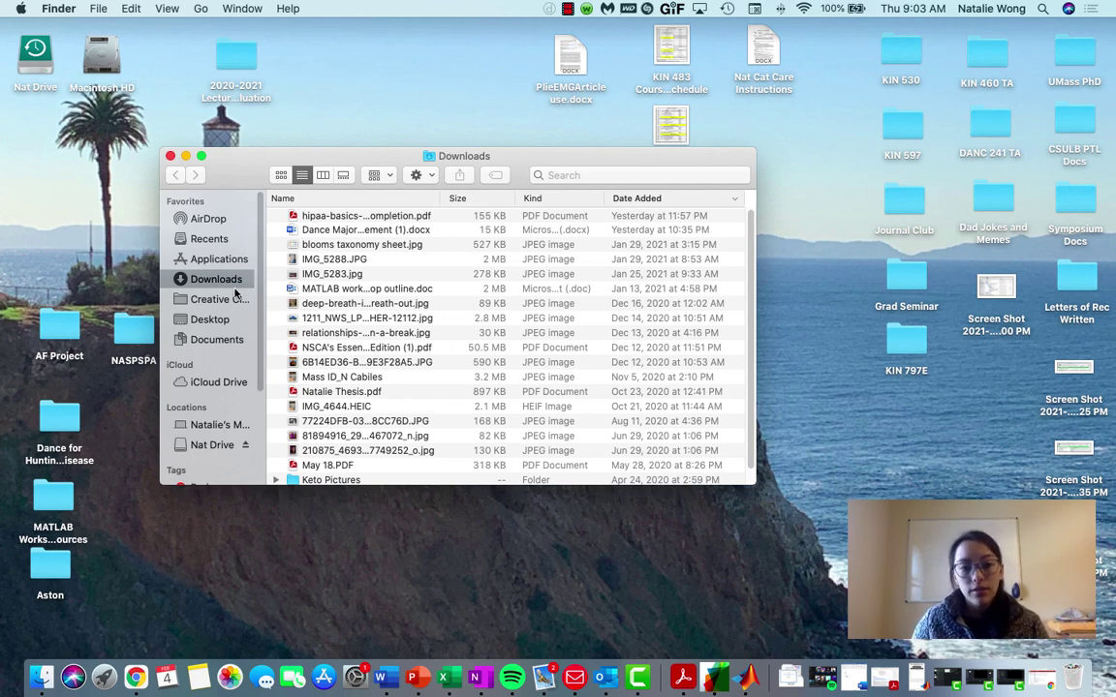
{"action": "left_click", "coordinate": [221, 262]}
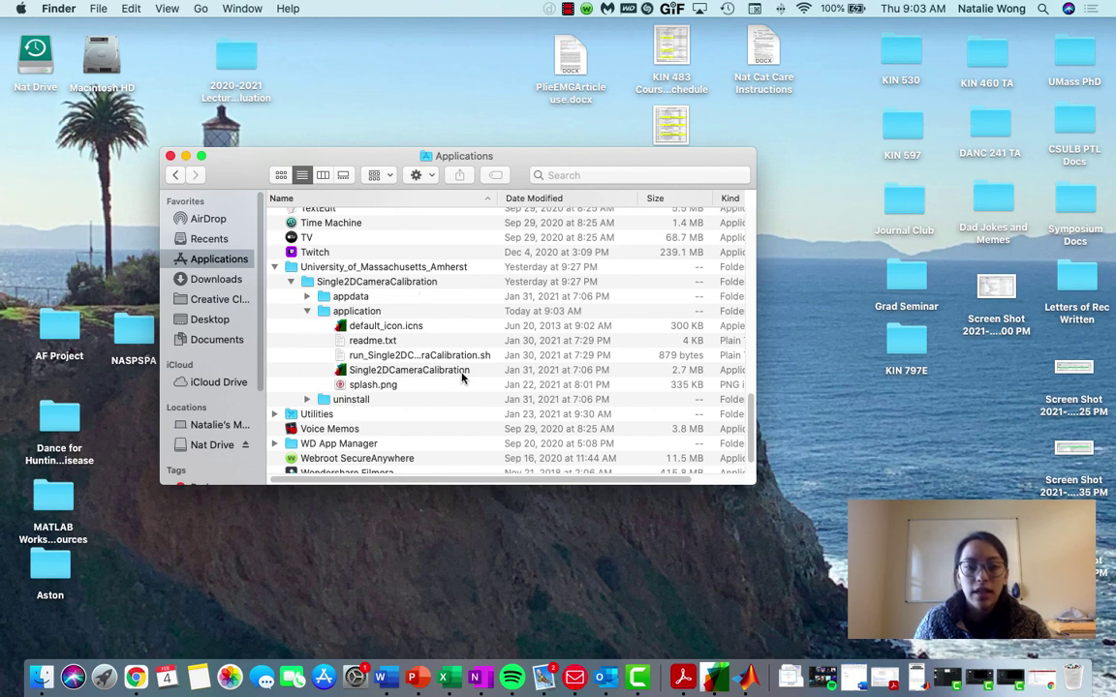
{"action": "left_click", "coordinate": [403, 375]}
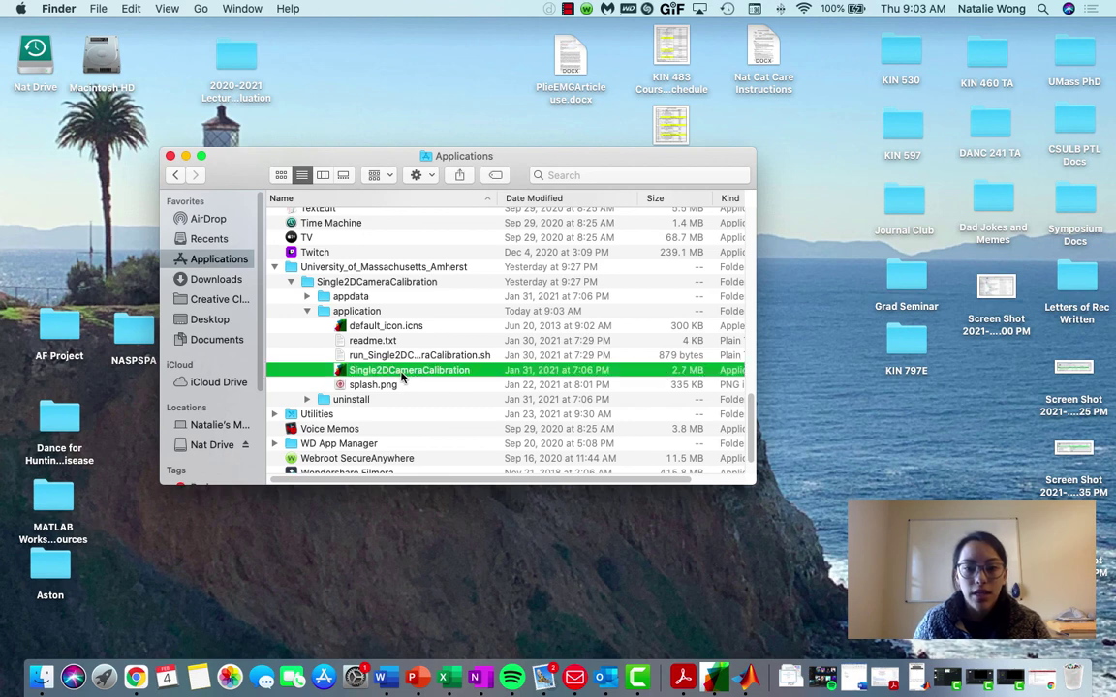
{"action": "scroll", "coordinate": [543, 431], "scroll_direction": "right", "scroll_amount": 3}
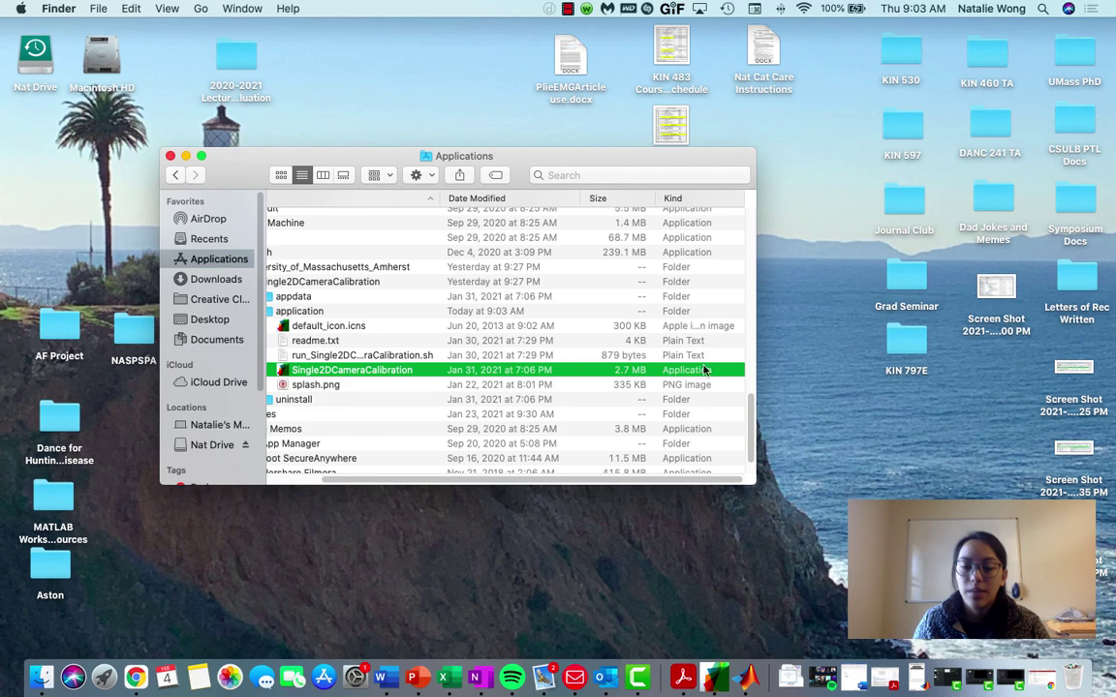
- Close the Applications window and browse through the app pages in Launchpad to find the University_of_Massachusetts_Amherst (Other) folder
{"action": "scroll", "coordinate": [485, 431], "scroll_direction": "left", "scroll_amount": 3}
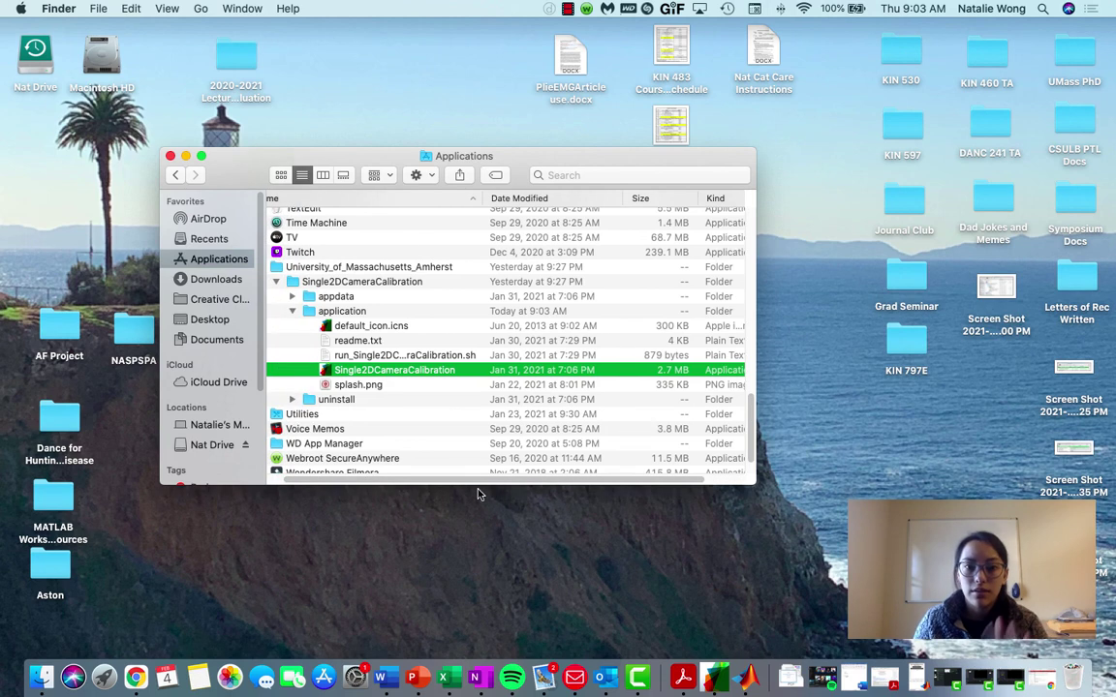
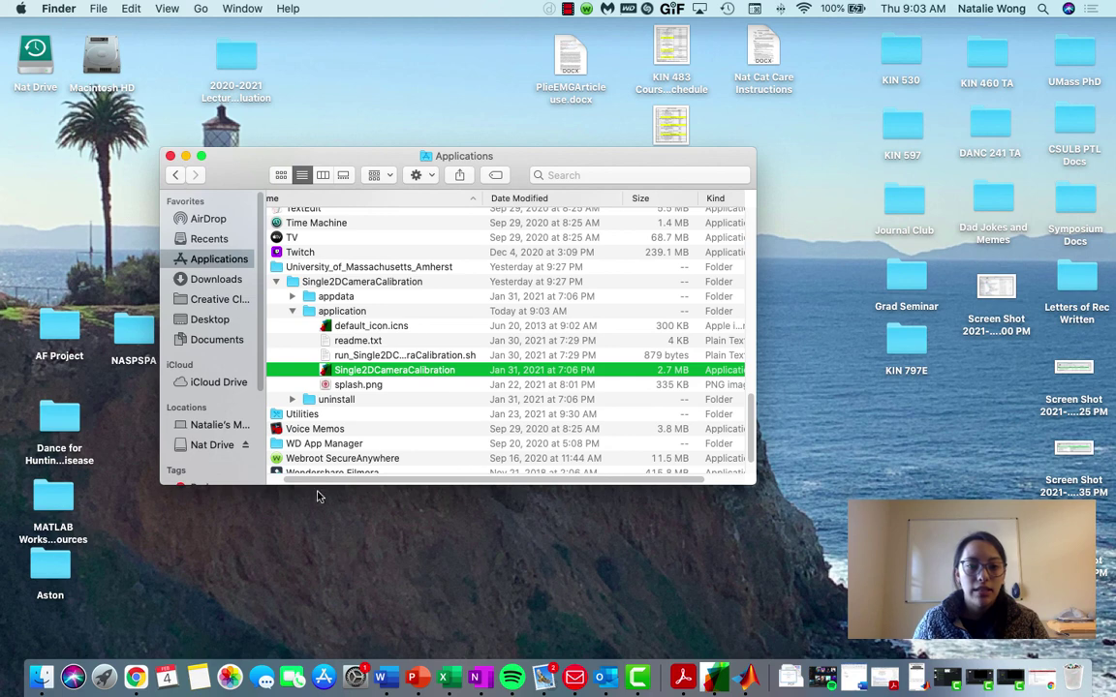
{"action": "left_click", "coordinate": [170, 156]}
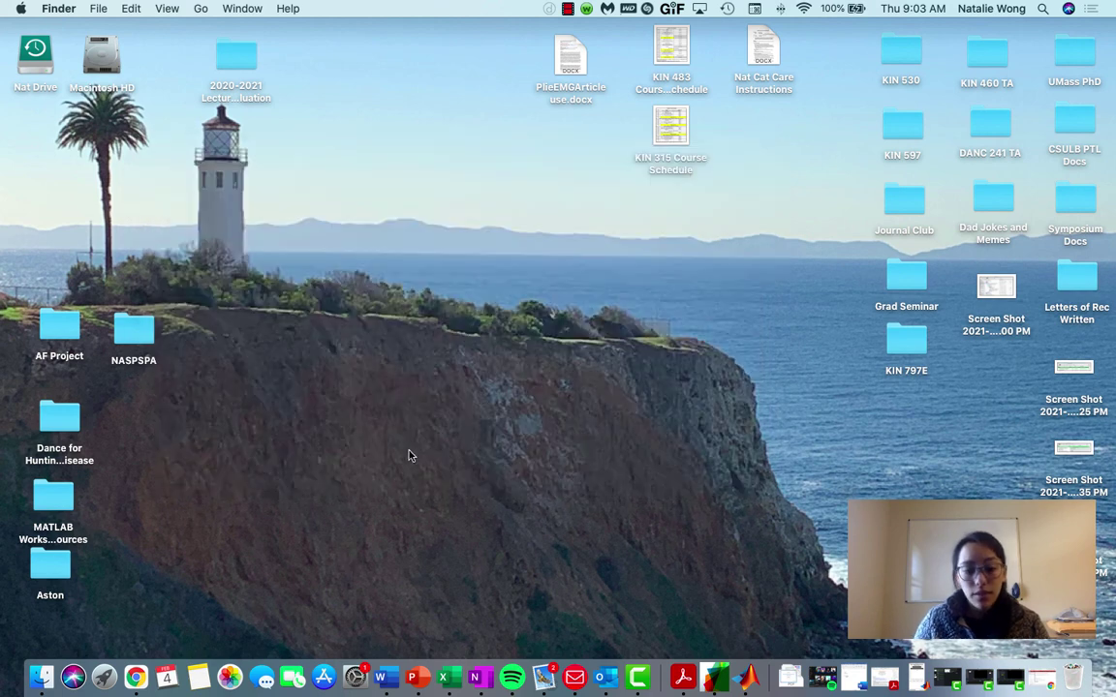
{"action": "left_click", "coordinate": [105, 678]}
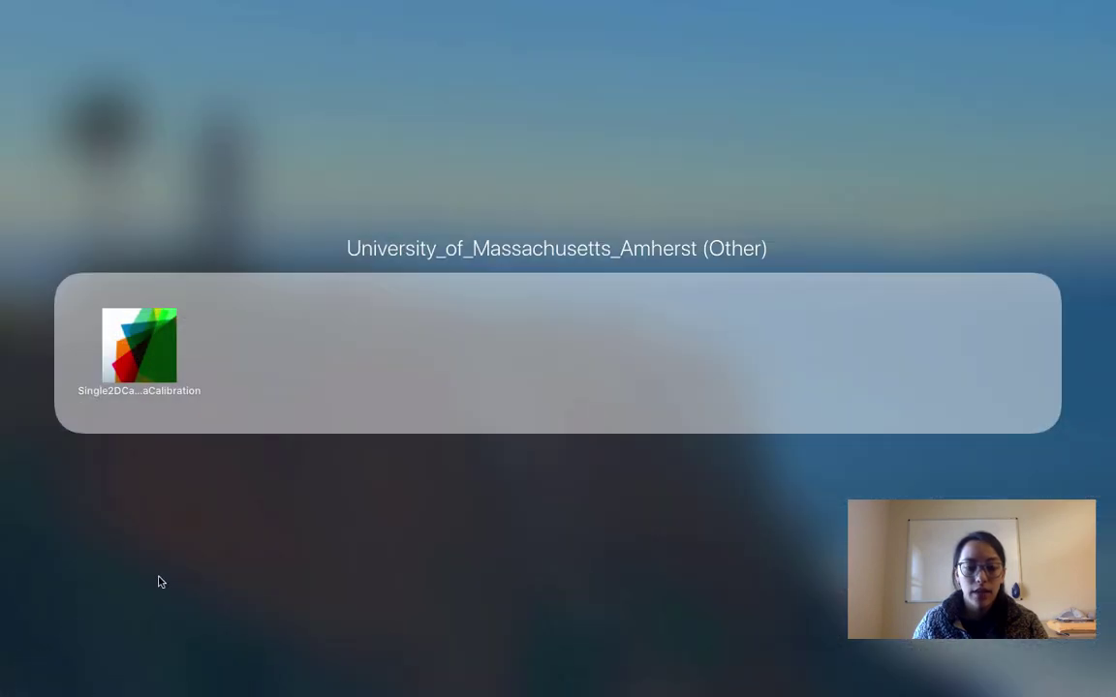
{"action": "left_click", "coordinate": [157, 580]}
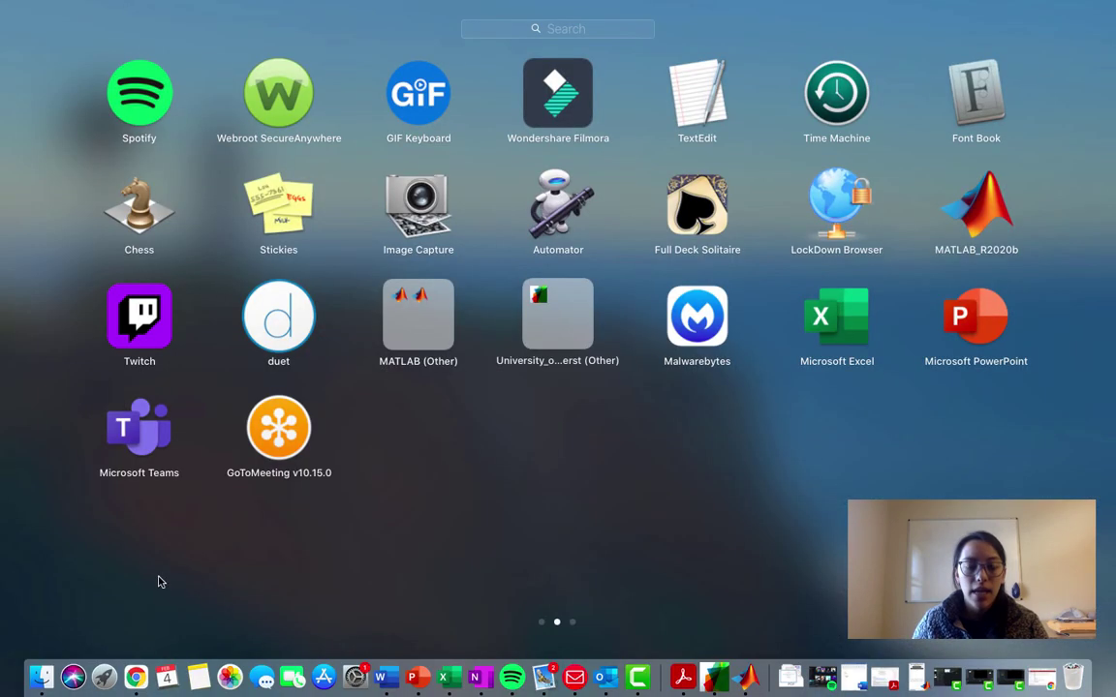
{"action": "left_click", "coordinate": [542, 623]}
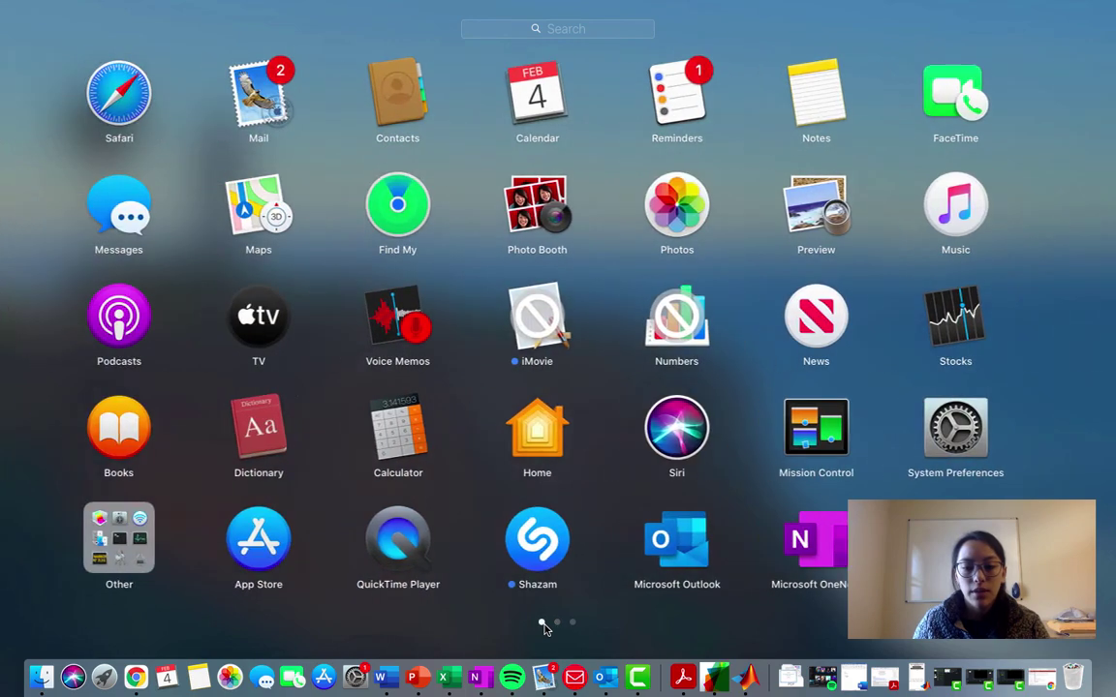
{"action": "left_click", "coordinate": [559, 625]}
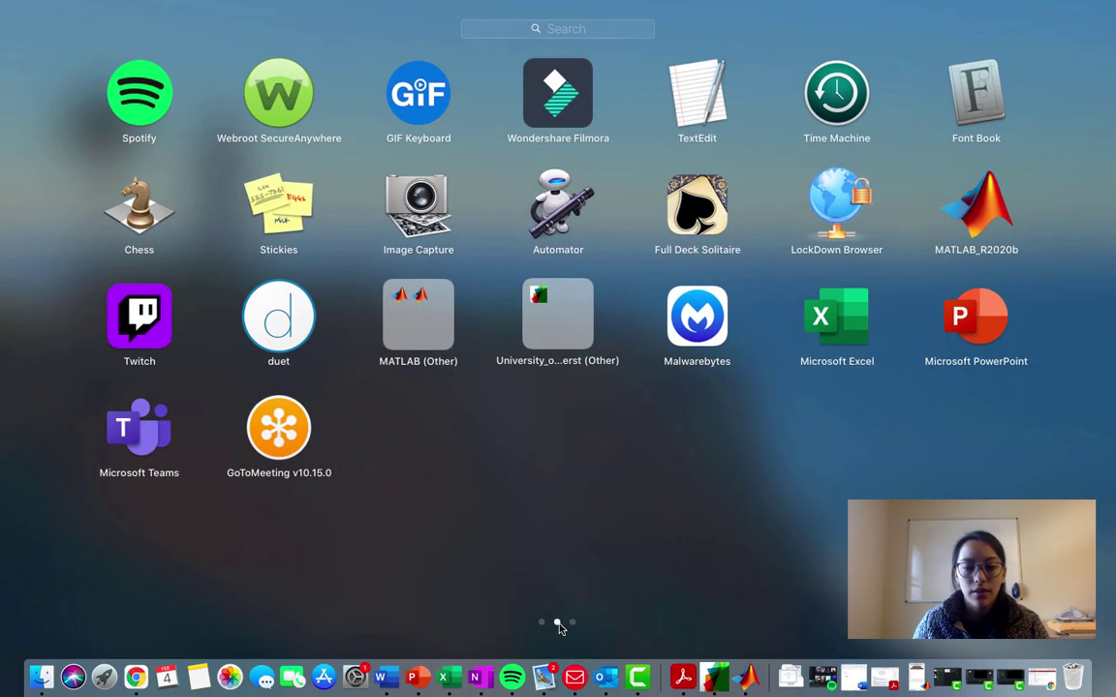
{"action": "left_click", "coordinate": [573, 625]}
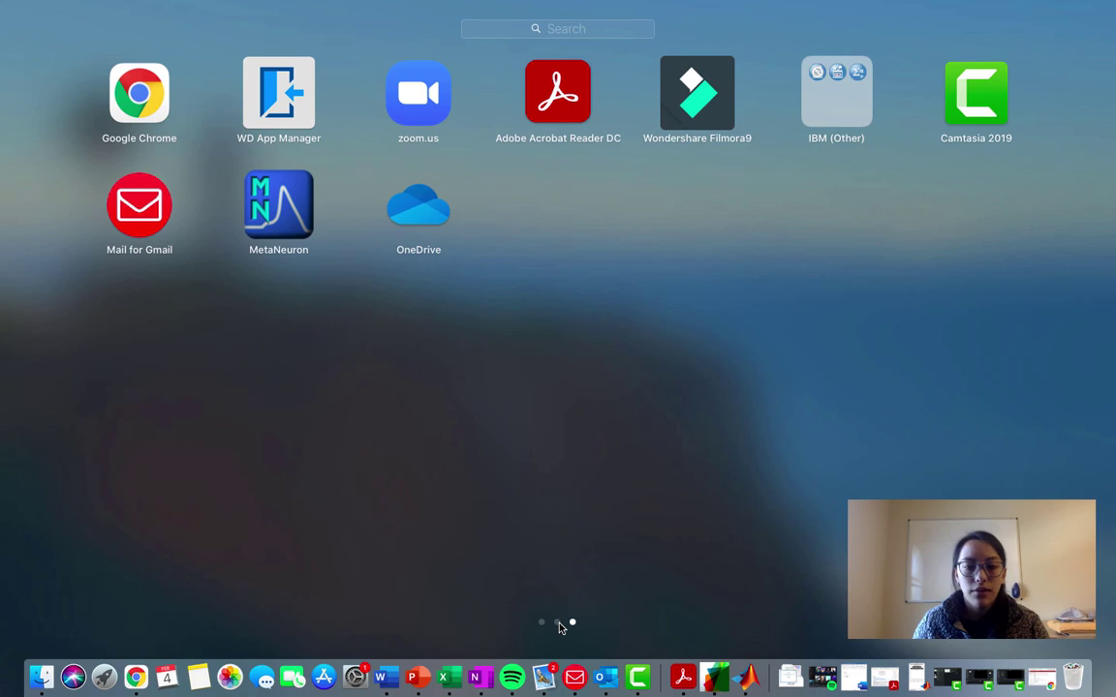
{"action": "left_click", "coordinate": [558, 623]}
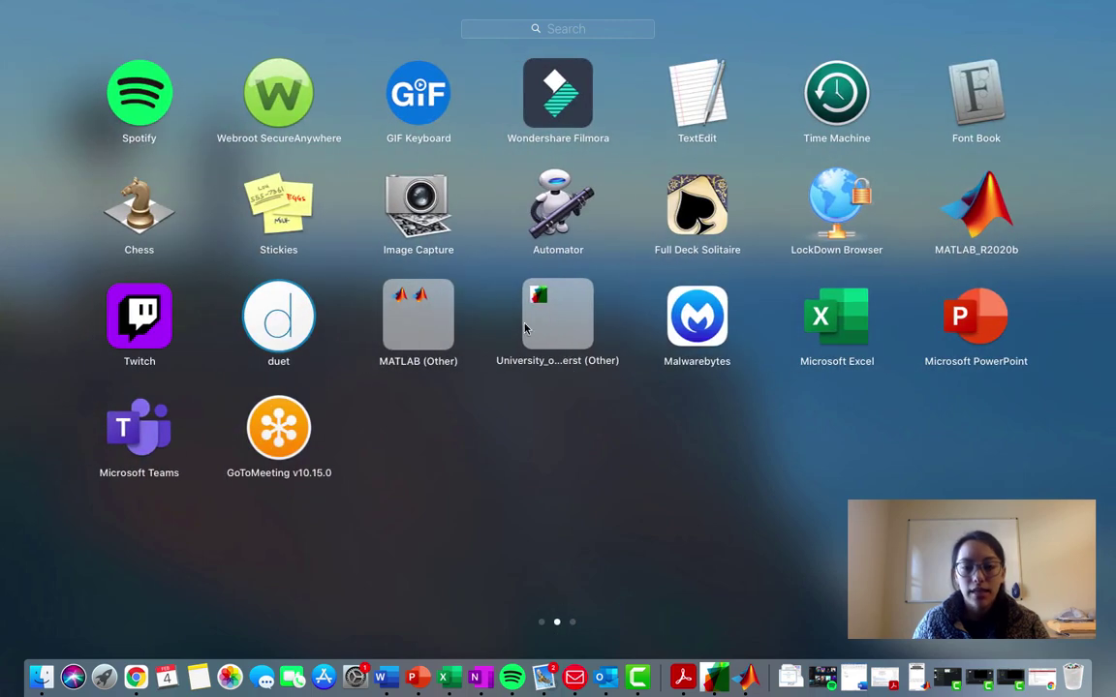
- View the University_of_Massachusetts_Amherst (Other) folder in Launchpad, exit to the desktop, and show and dismiss Launchpad once more
{"action": "left_click", "coordinate": [557, 324]}
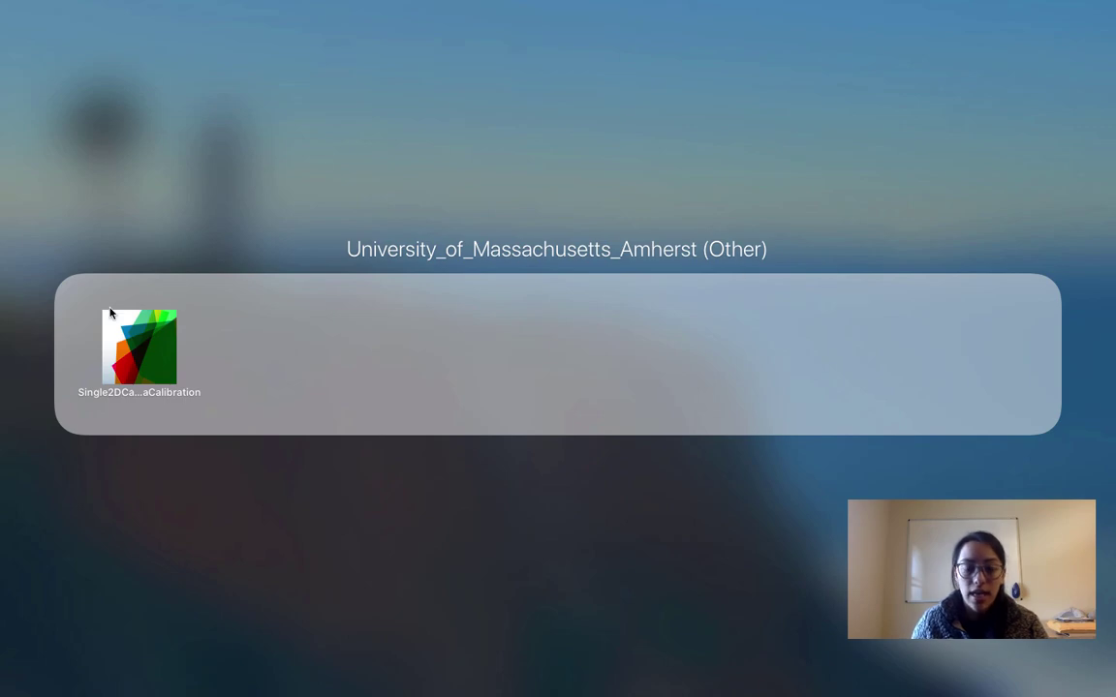
{"action": "left_click", "coordinate": [368, 583]}
{"action": "left_click", "coordinate": [368, 581]}
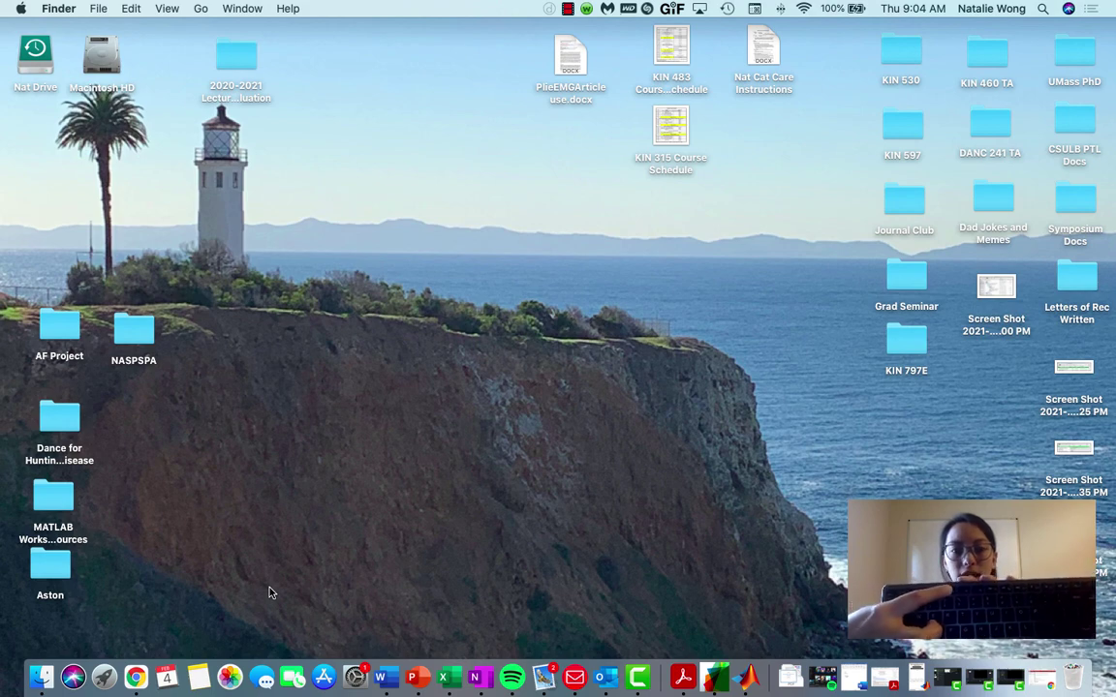
{"action": "key", "text": "F4"}
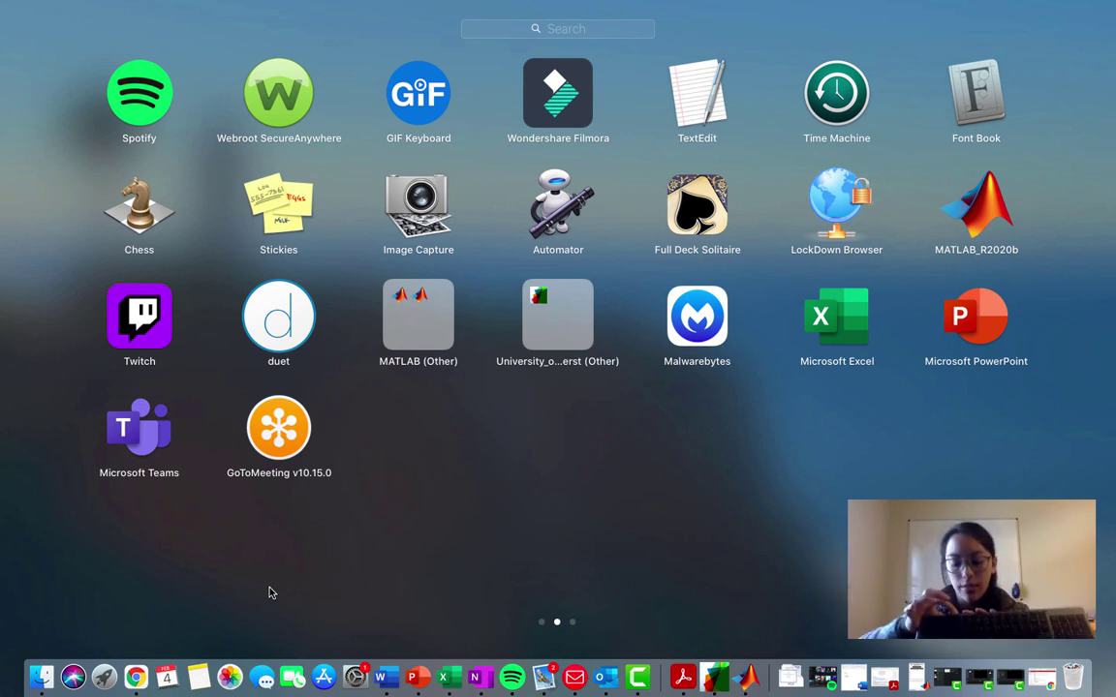
{"action": "key", "text": "F4"}
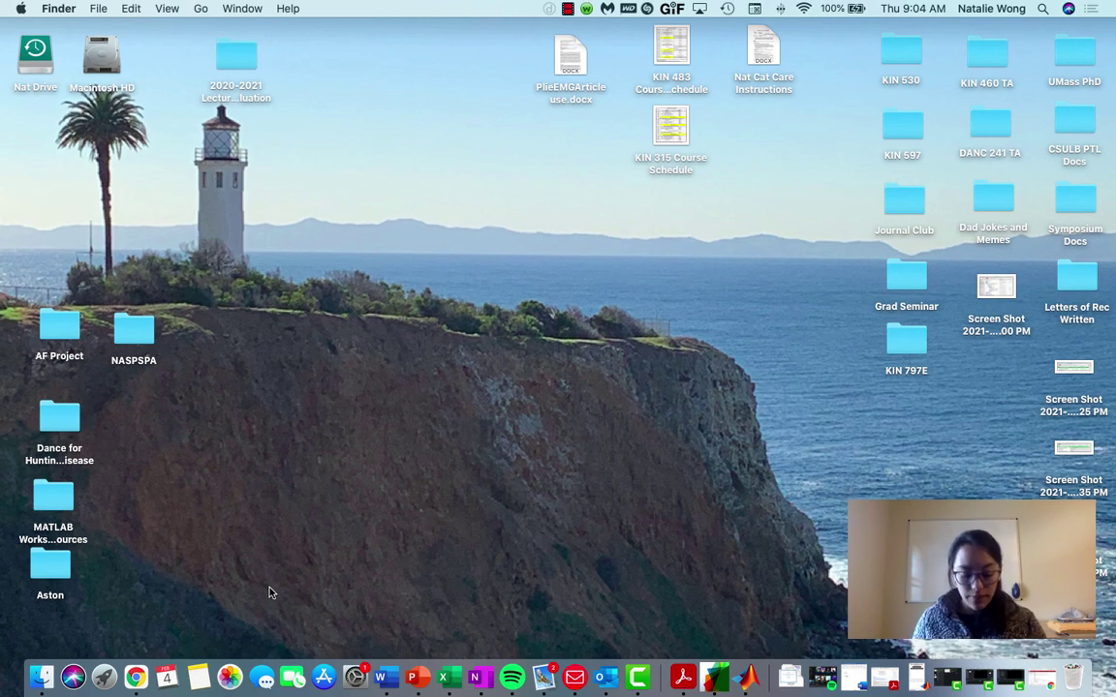
- Search Spotlight for "2d", dismiss the search and switch to the Single2DCameraCalibration application
{"action": "key", "text": "cmd+space"}
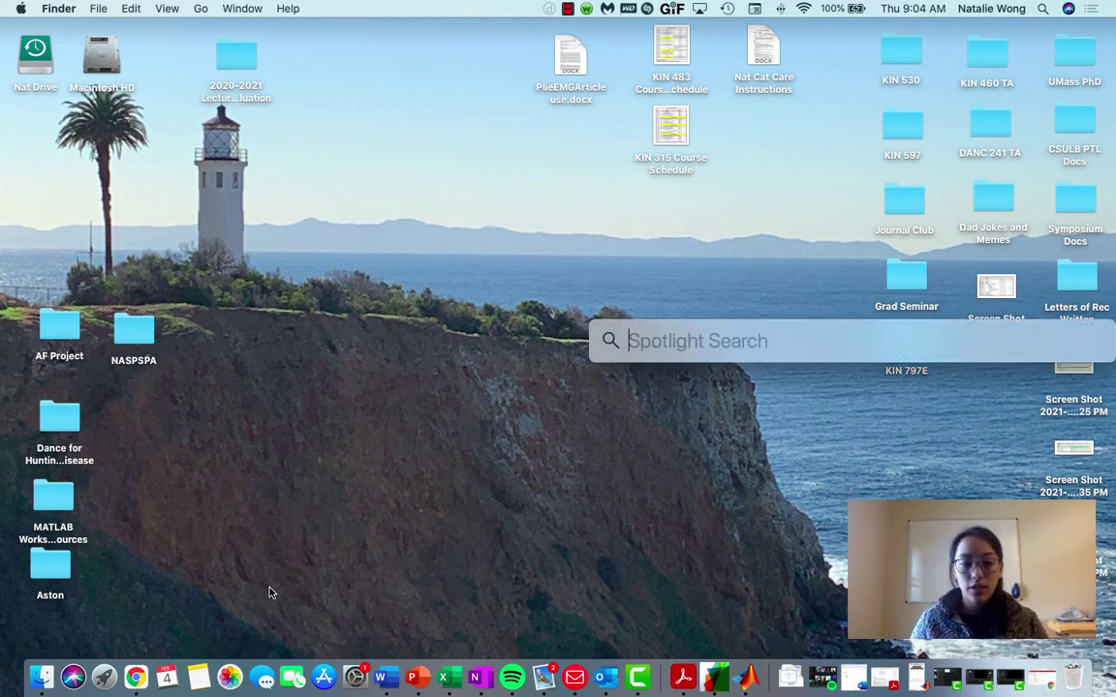
{"action": "type", "text": "2d"}
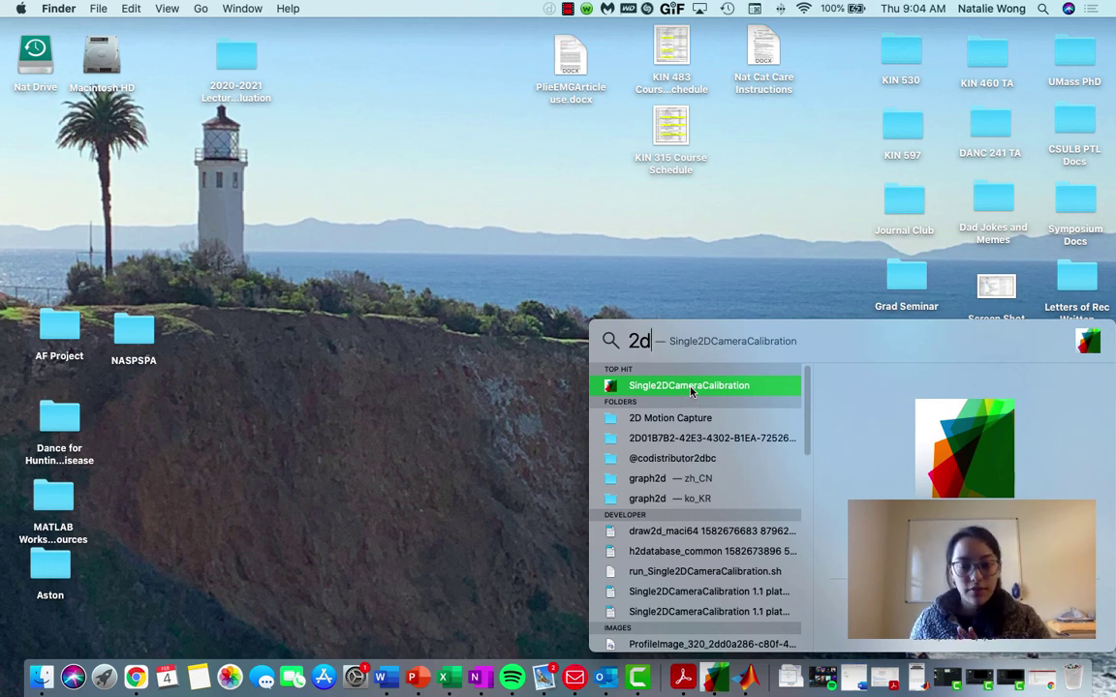
{"action": "left_click", "coordinate": [667, 271]}
{"action": "left_click", "coordinate": [718, 676]}
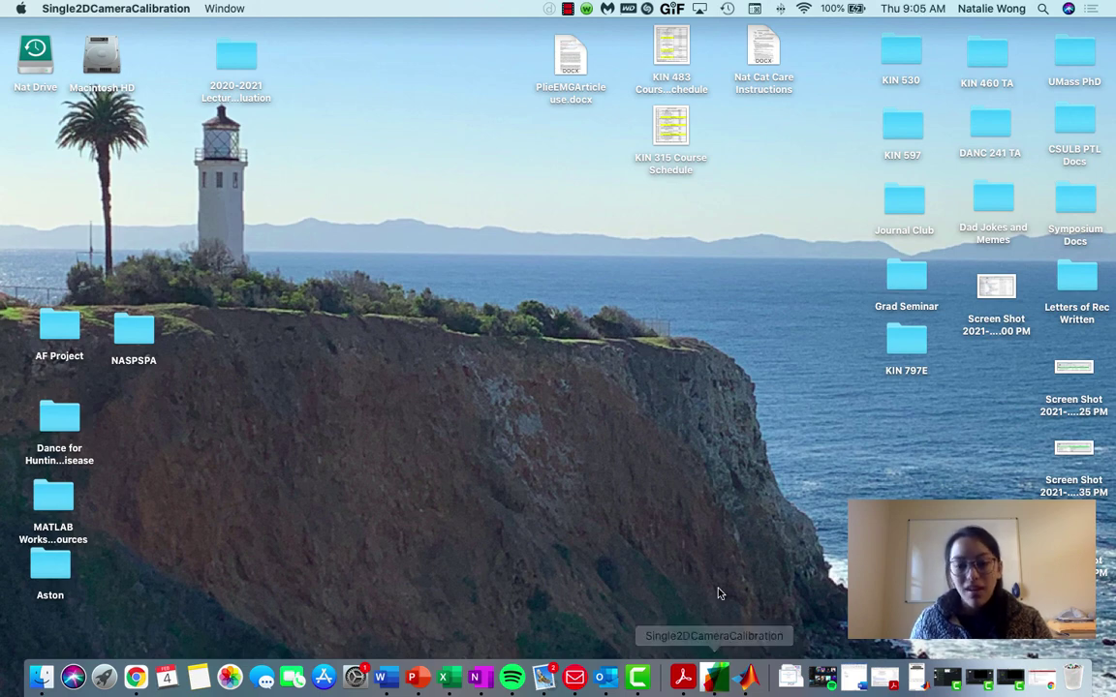
- Switch to the Single2DCameraCalibration_GettingStarted_v01312021.pdf guide in Acrobat Reader, collapse its tools pane and fit the narrowed window along the desktop's right side
{"action": "left_click", "coordinate": [884, 681]}
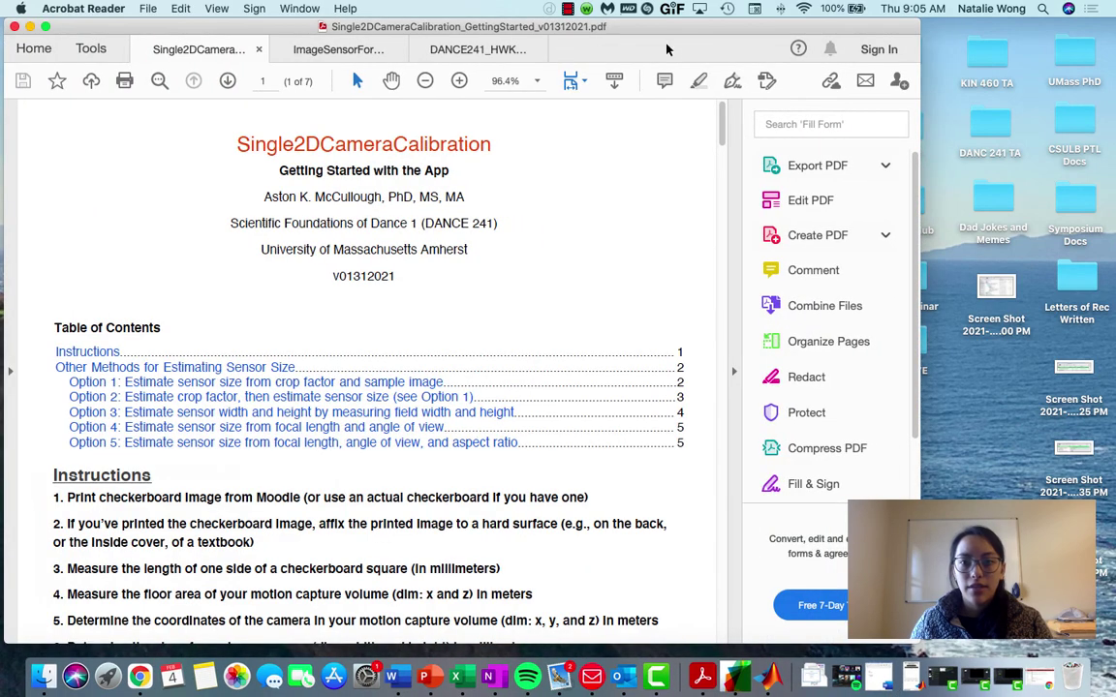
{"action": "left_click_drag", "start_coordinate": [607, 27], "coordinate": [802, 27]}
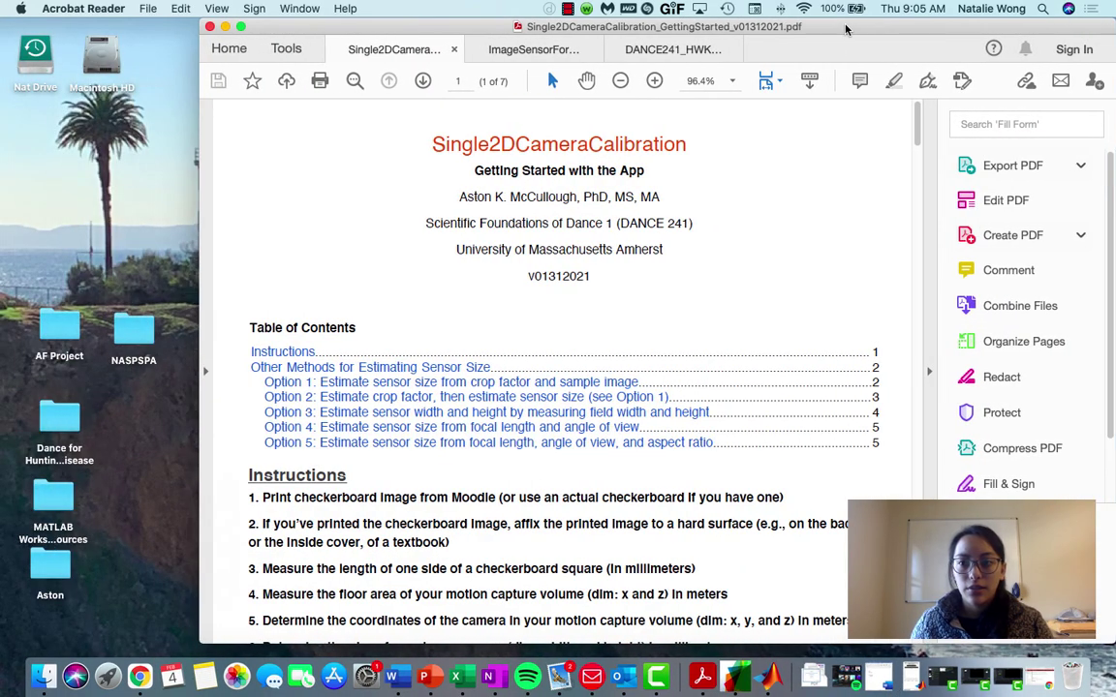
{"action": "left_click", "coordinate": [927, 261]}
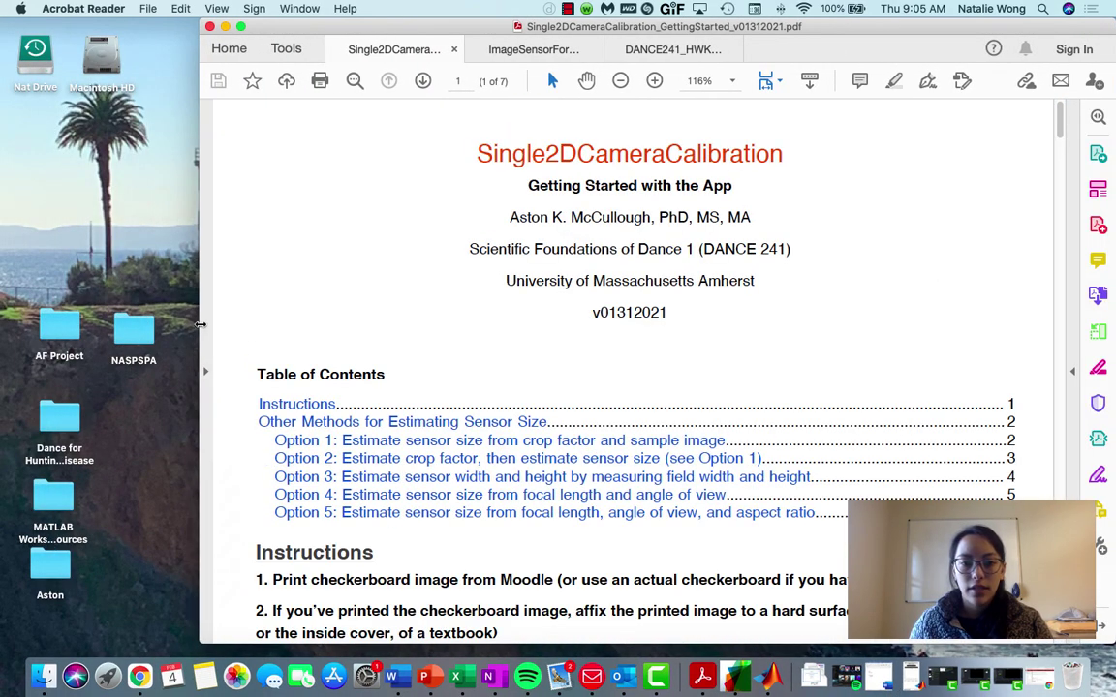
{"action": "left_click_drag", "start_coordinate": [301, 343], "coordinate": [445, 293]}
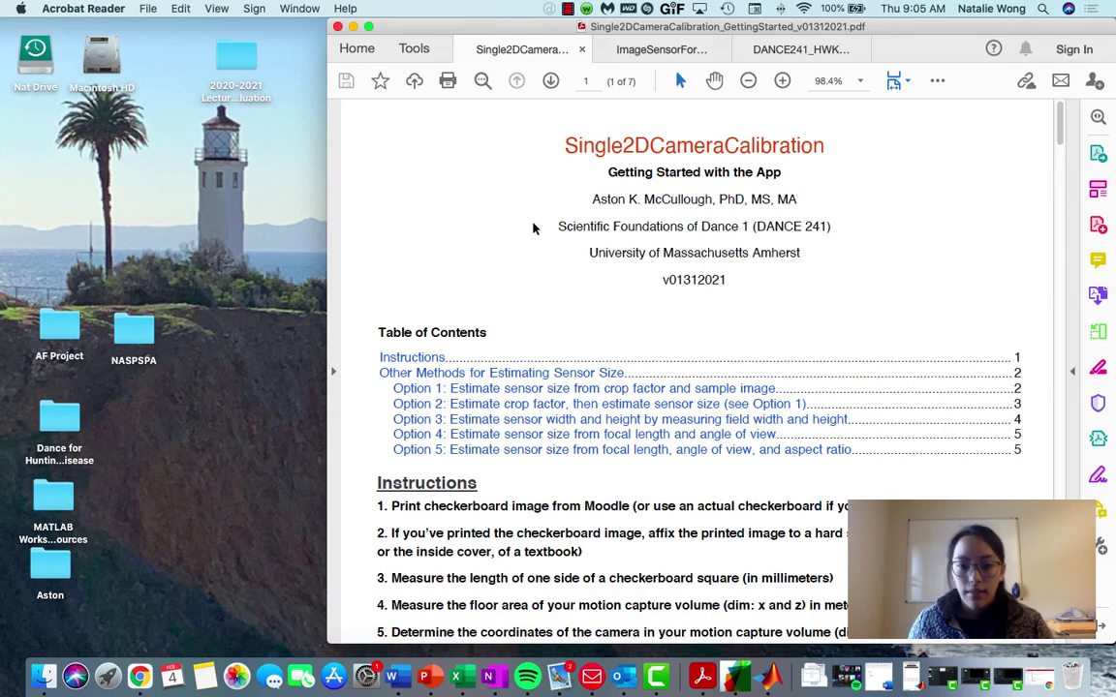
- Review the Instructions section of the guide, temporarily highlighting its numbered steps, and switch to the ImageSensorFormat_Wikipedia_retr01222020.pdf document
{"action": "scroll", "coordinate": [533, 228], "scroll_direction": "down", "scroll_amount": 5}
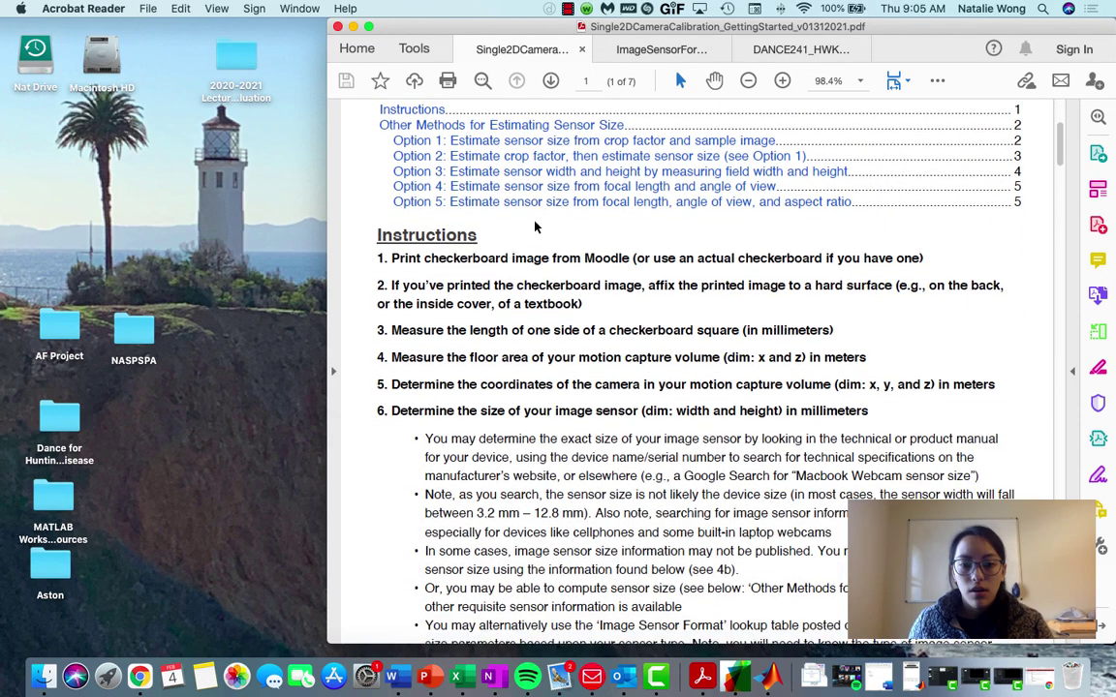
{"action": "scroll", "coordinate": [536, 226], "scroll_direction": "down", "scroll_amount": 1}
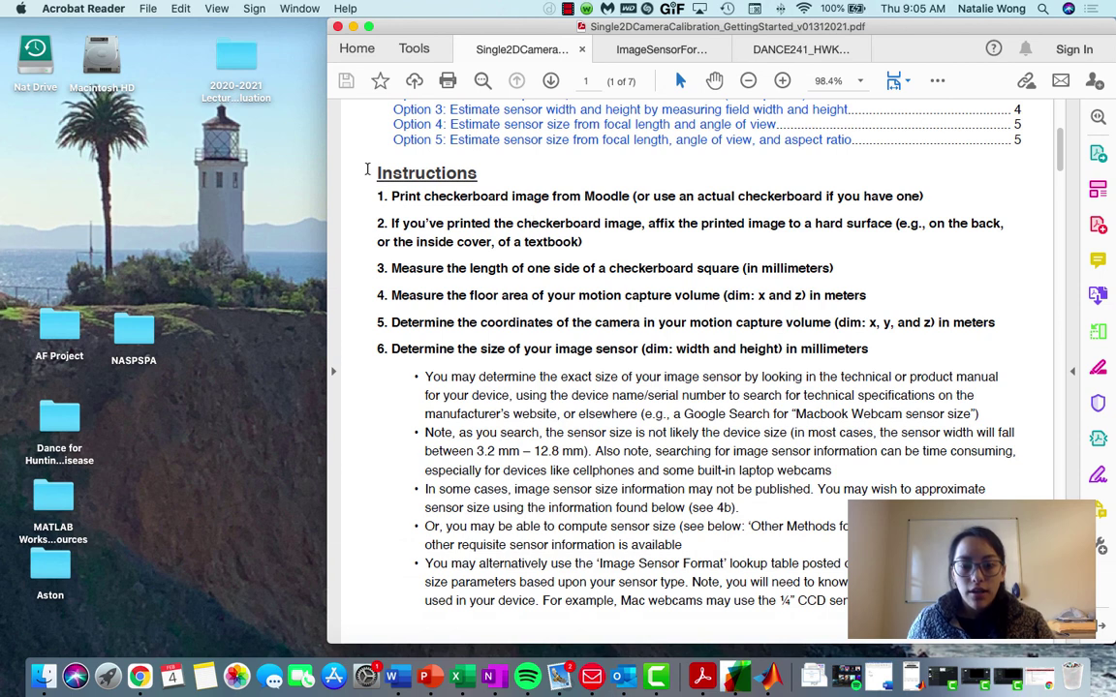
{"action": "left_click_drag", "start_coordinate": [368, 170], "coordinate": [903, 356]}
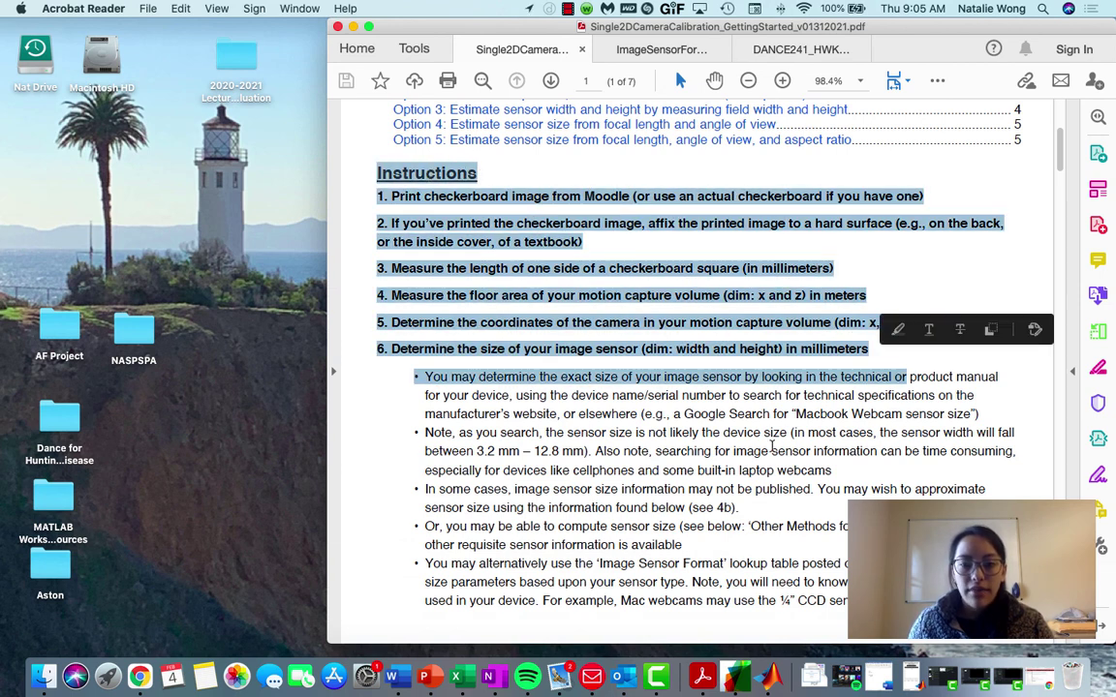
{"action": "left_click", "coordinate": [925, 428]}
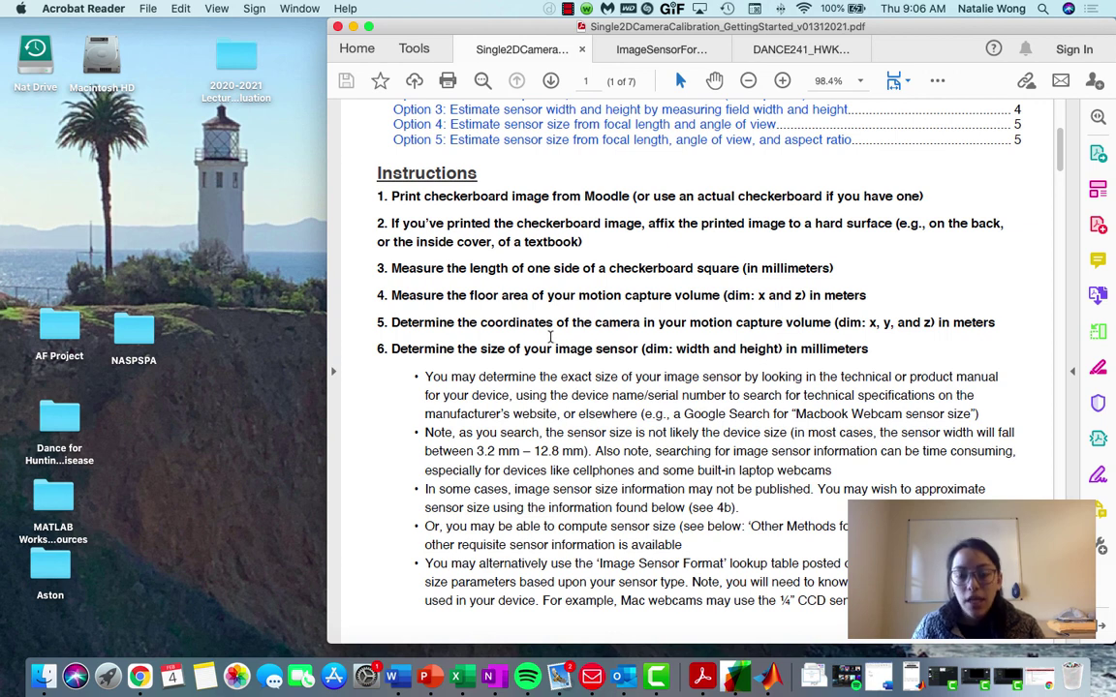
{"action": "left_click", "coordinate": [651, 53]}
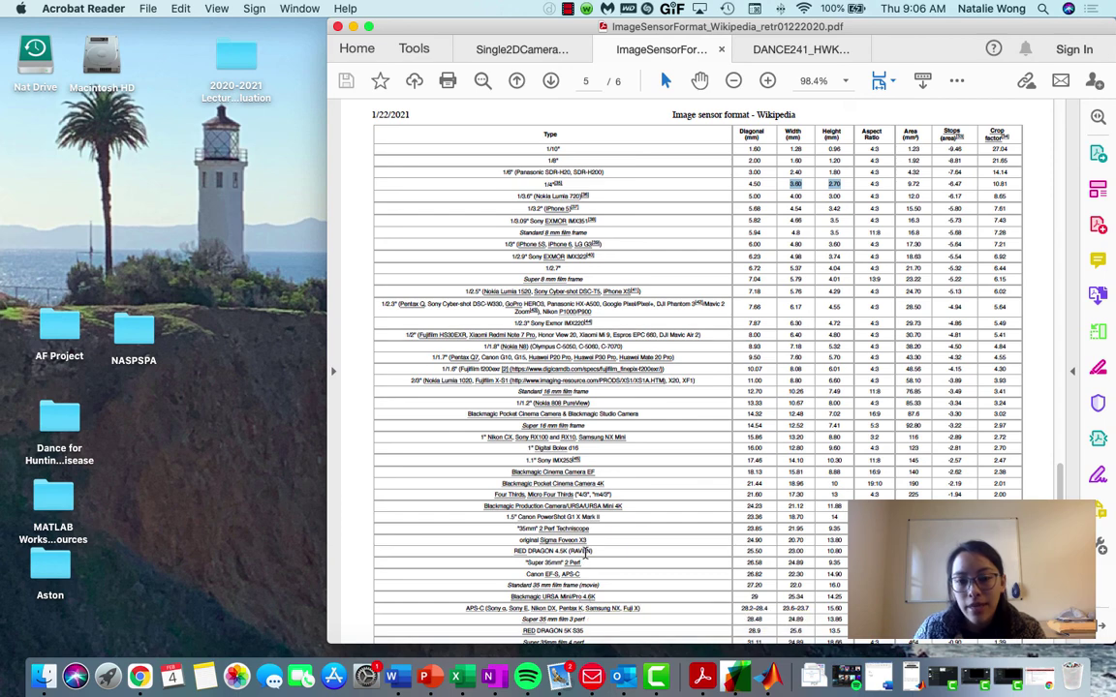
- Switch to Chrome, search Google in a new tab for "macbook air 2017 tech specs" and look over the technical specification results
{"action": "left_click", "coordinate": [1050, 683]}
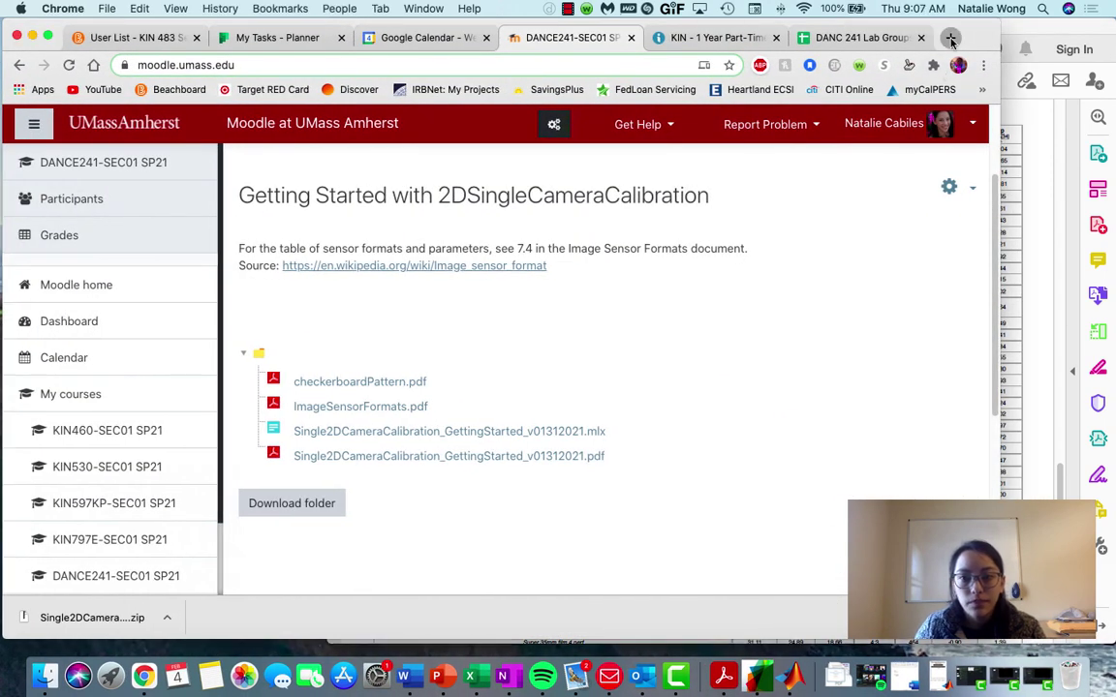
{"action": "left_click", "coordinate": [951, 39]}
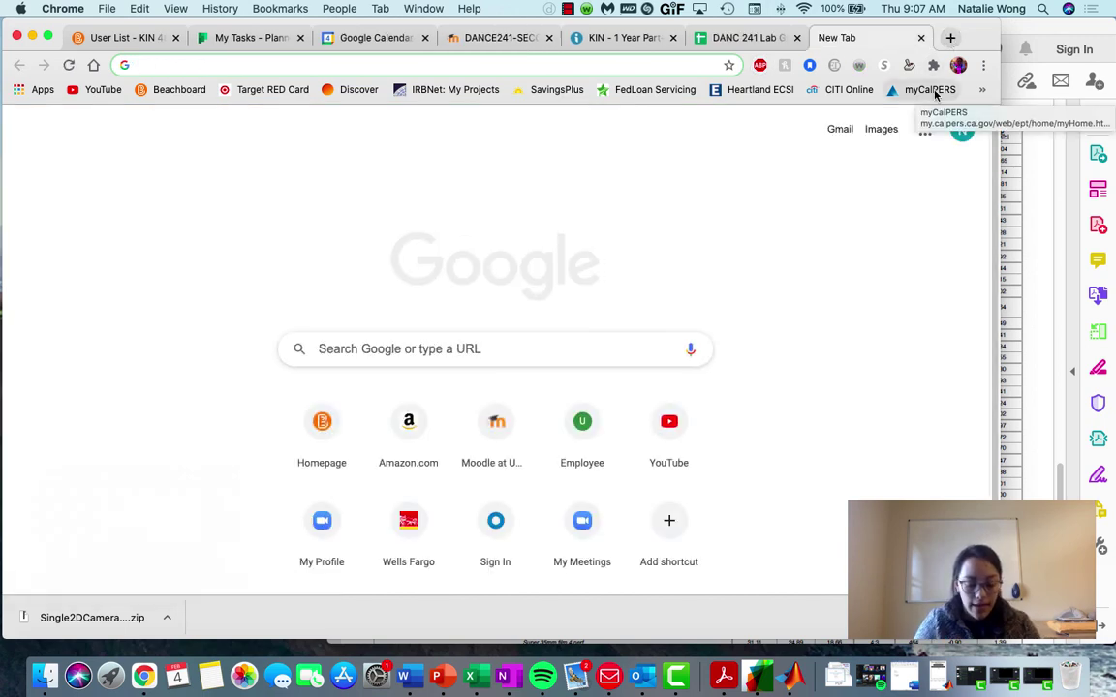
{"action": "type", "text": "macbook "}
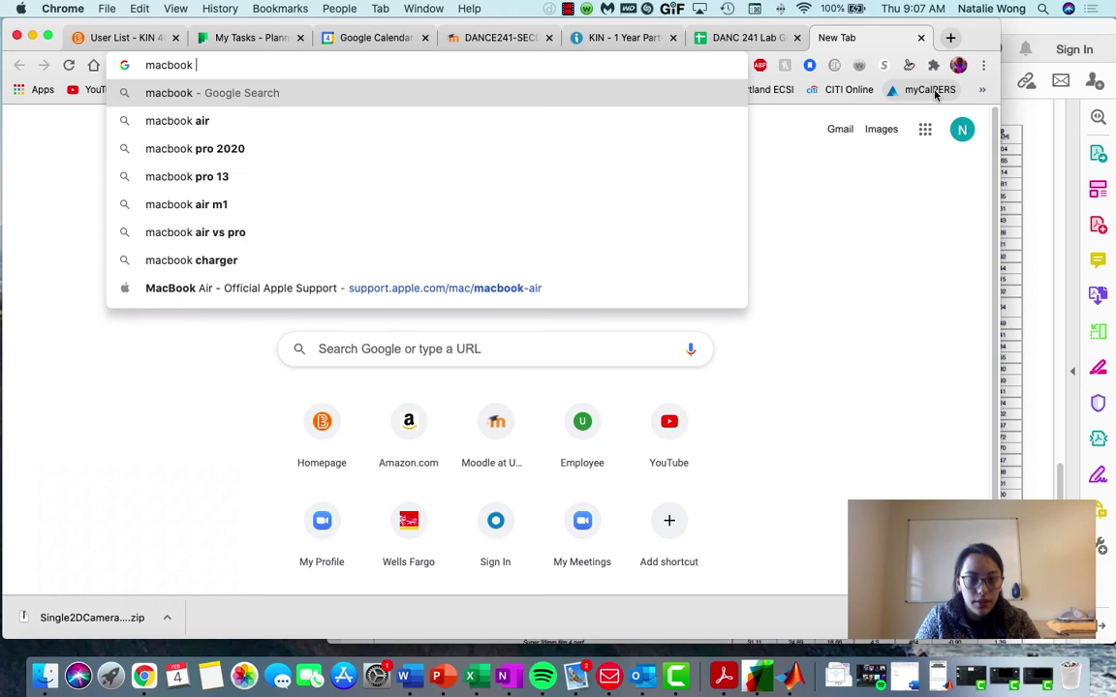
{"action": "type", "text": "air 201"}
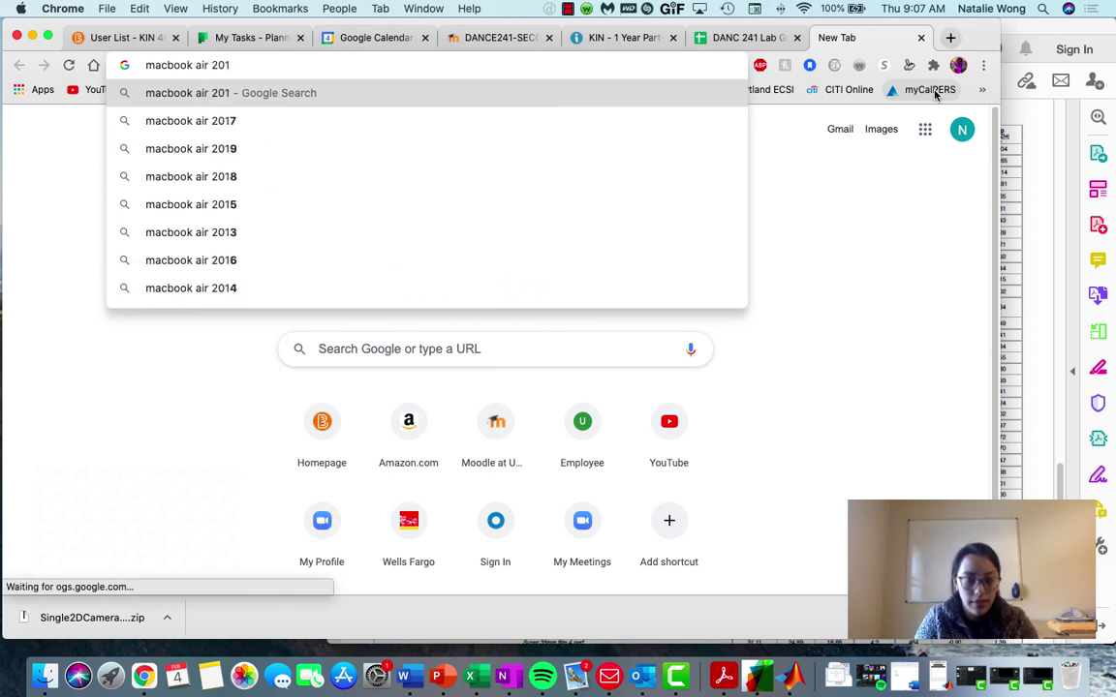
{"action": "type", "text": "7 te"}
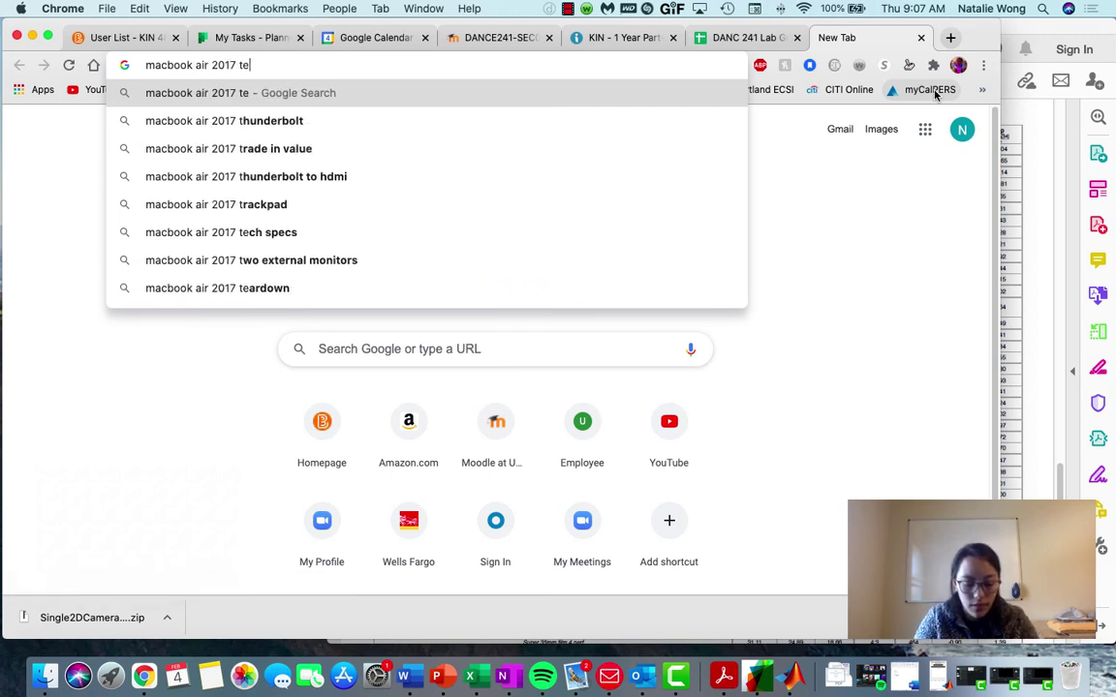
{"action": "type", "text": "ch specs"}
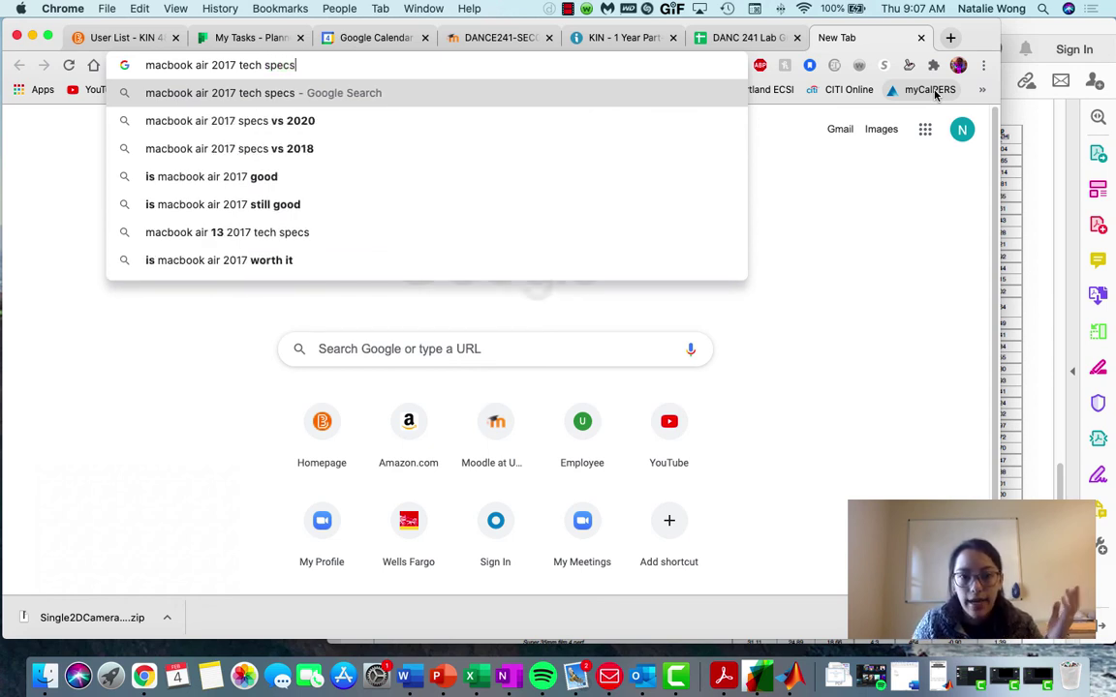
{"action": "key", "text": "Return"}
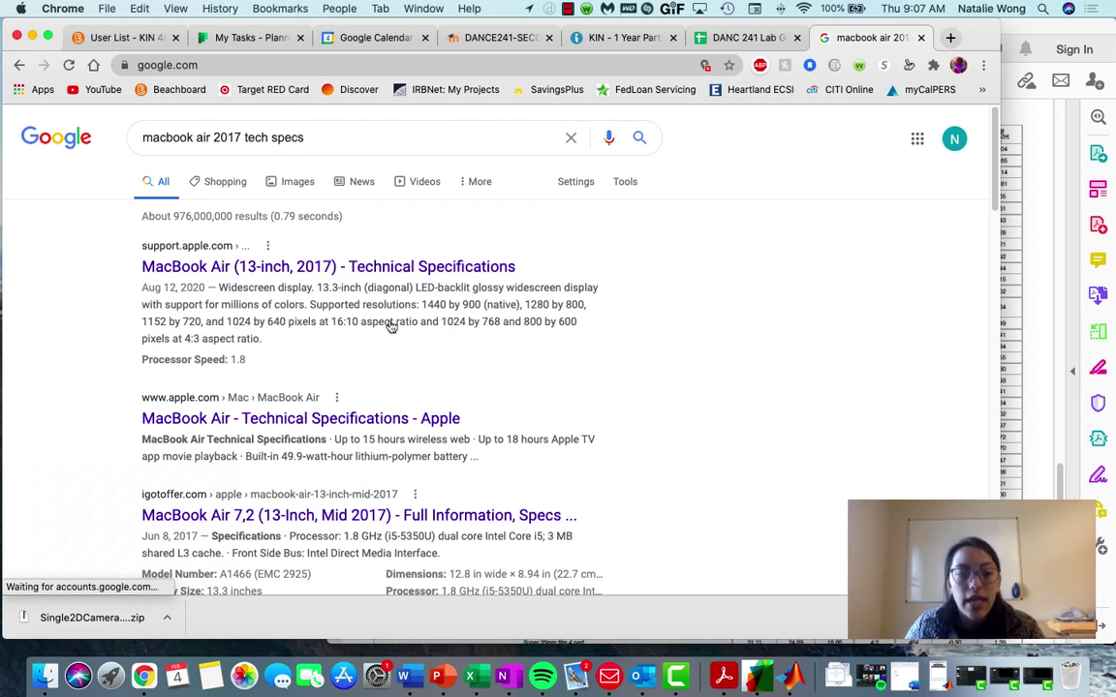
{"action": "left_click", "coordinate": [387, 421]}
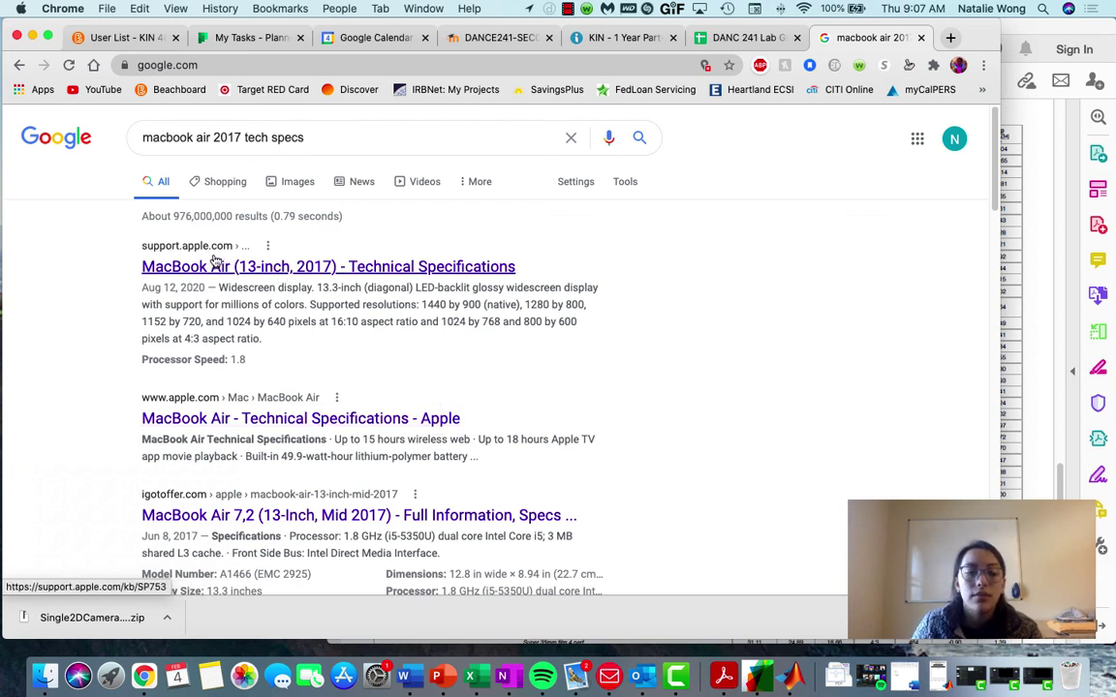
- Minimize Chrome, highlight the 1/4" sensor's width and height in ImageSensorFormat_Wikipedia_retr01222020.pdf, and return to the instructions in the Getting Started guide
{"action": "left_click", "coordinate": [32, 37]}
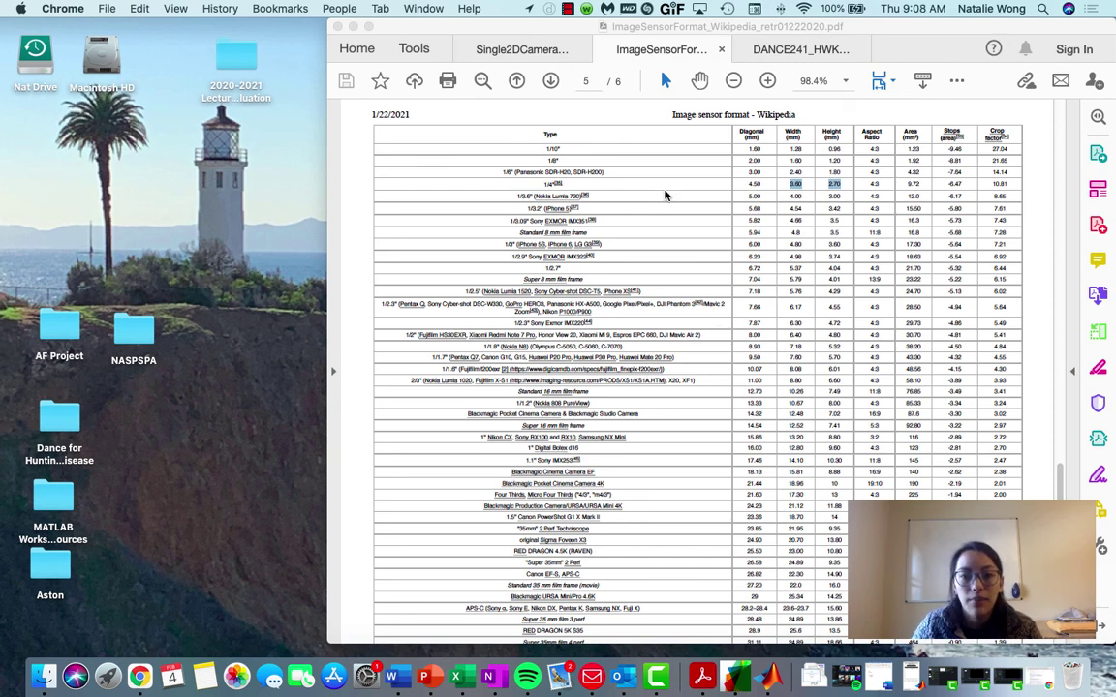
{"action": "mouse_move", "coordinate": [523, 182]}
{"action": "left_mouse_down"}
{"action": "mouse_move", "coordinate": [539, 190]}
{"action": "mouse_move", "coordinate": [513, 177]}
{"action": "left_mouse_up"}
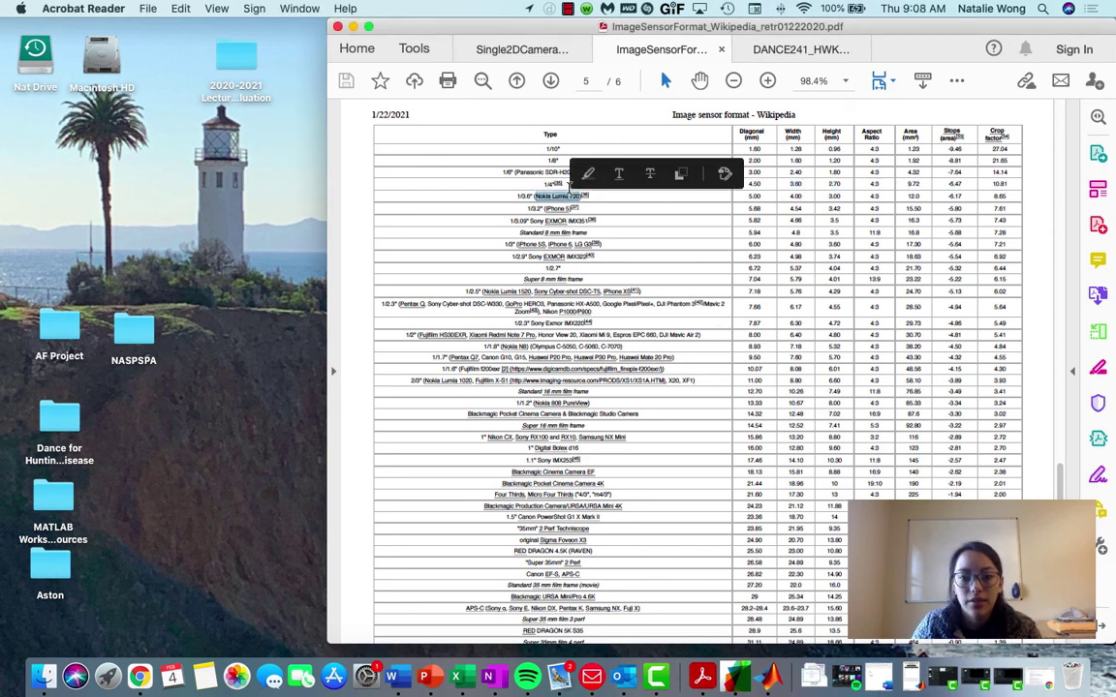
{"action": "left_click", "coordinate": [525, 174]}
{"action": "left_click_drag", "start_coordinate": [786, 183], "coordinate": [841, 188]}
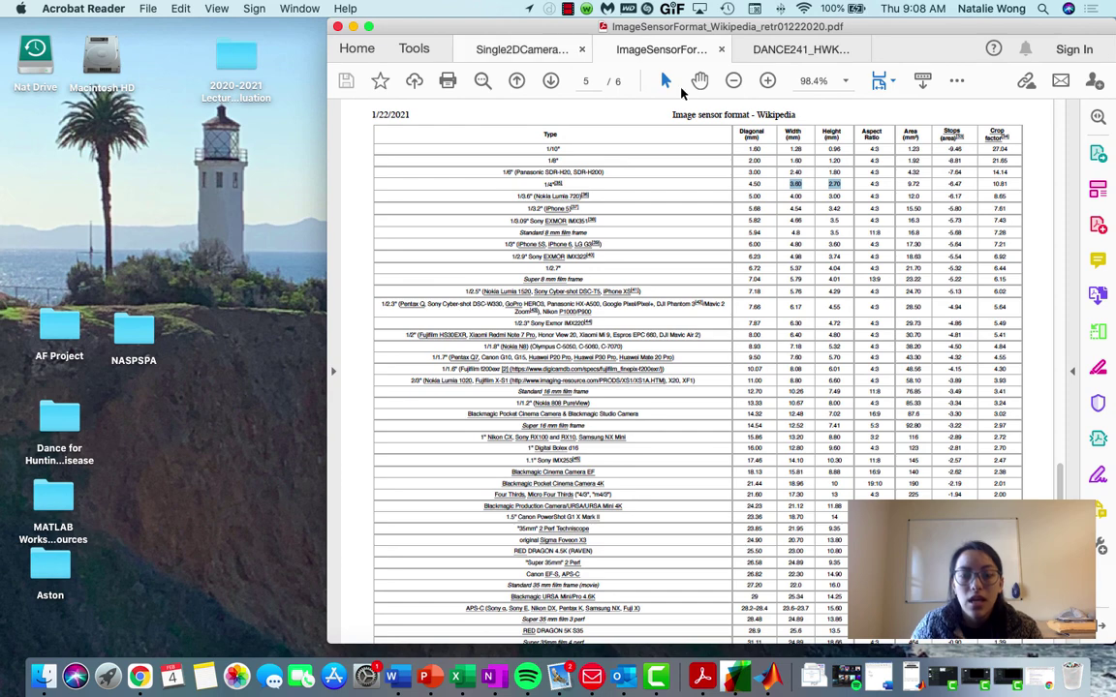
{"action": "left_click", "coordinate": [549, 54]}
{"action": "scroll", "coordinate": [550, 82], "scroll_direction": "up", "scroll_amount": 2}
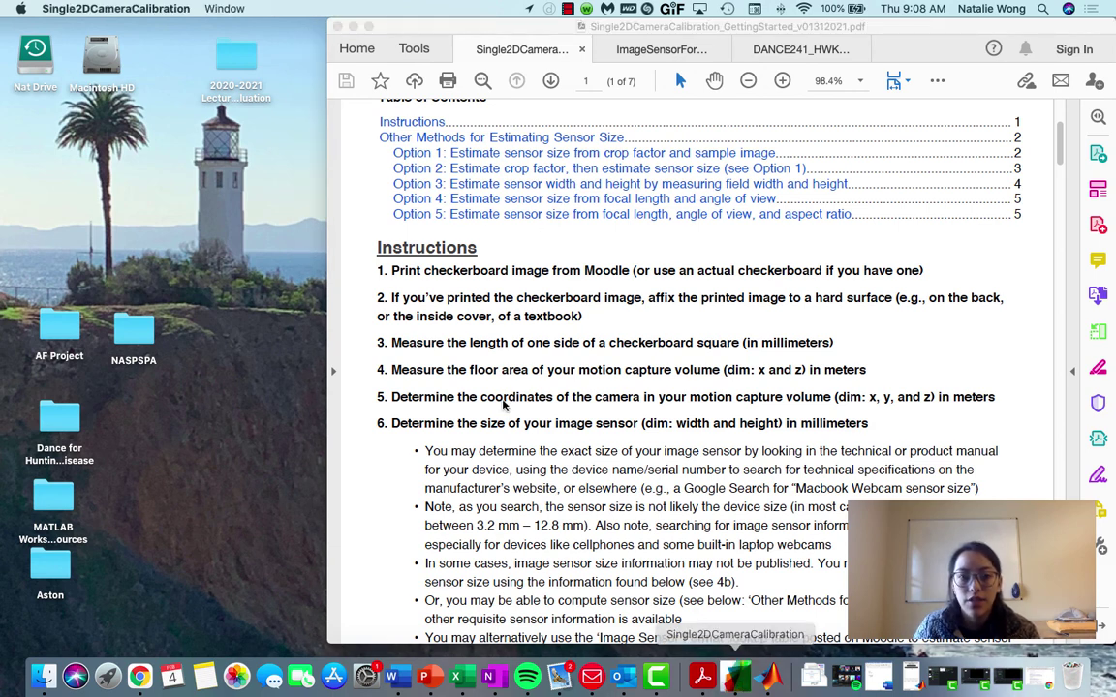
- Quit Single2DCameraCalibration and launch it again
{"action": "left_click", "coordinate": [116, 9]}
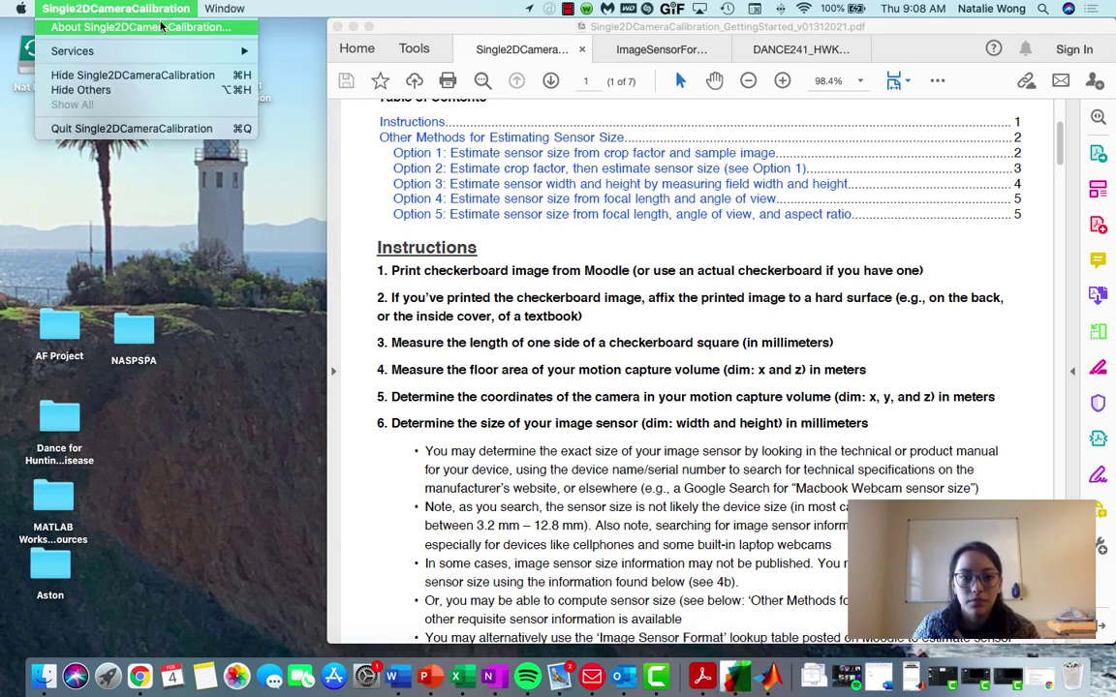
{"action": "left_click", "coordinate": [154, 133]}
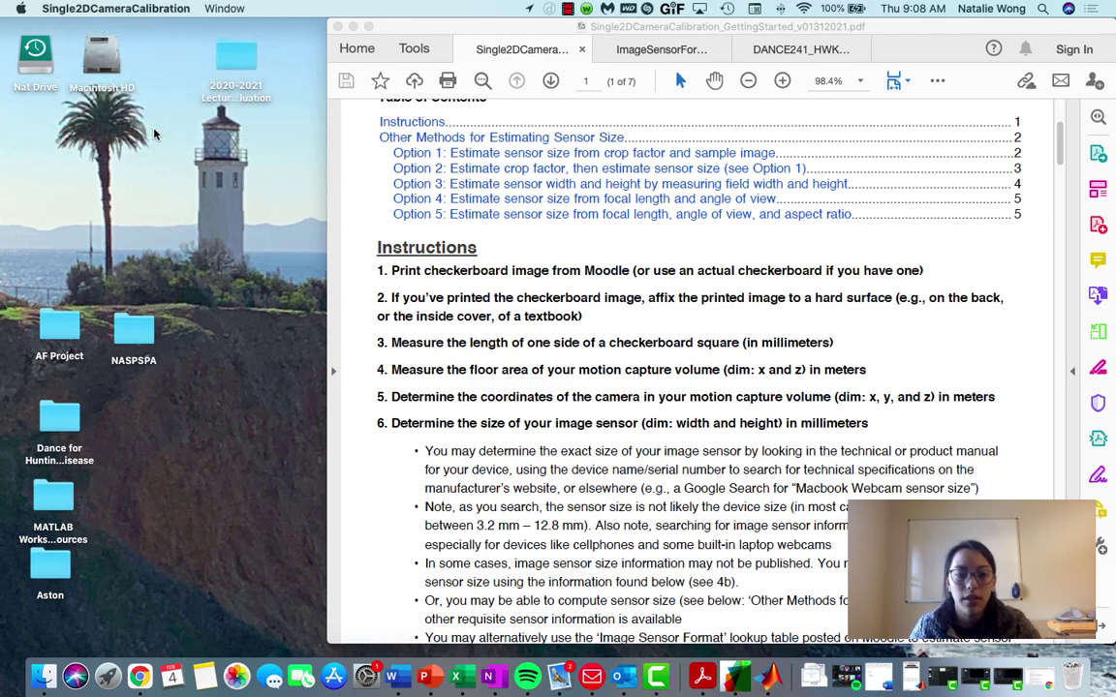
{"action": "key", "text": "F4"}
{"action": "left_click", "coordinate": [610, 374]}
{"action": "key", "text": "F4"}
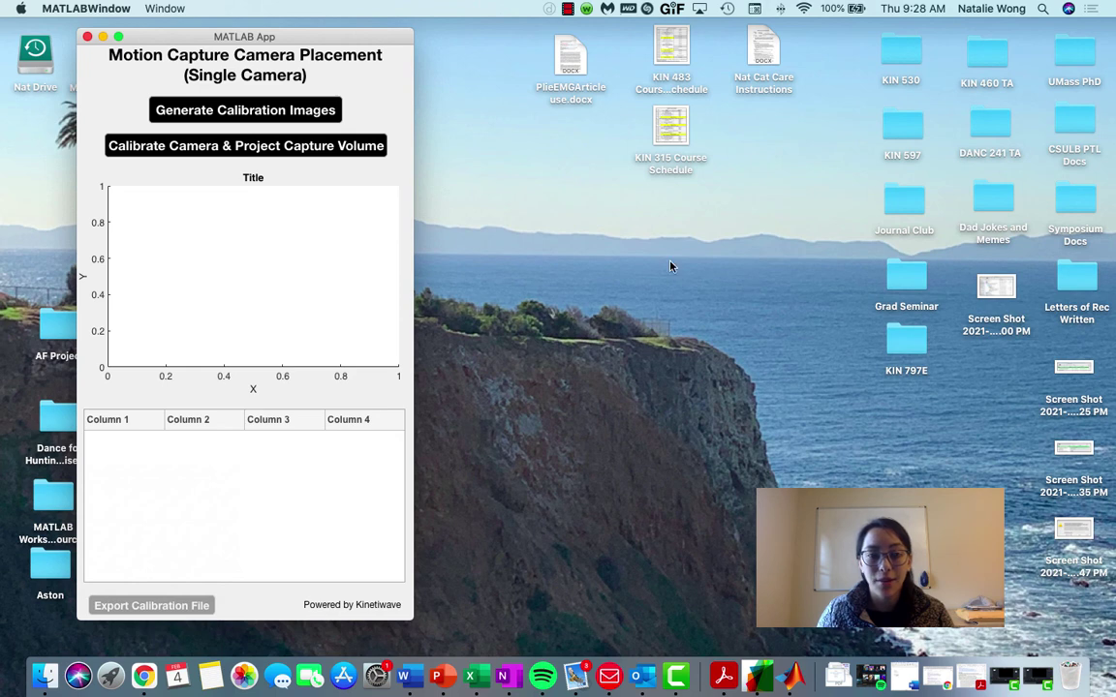
- Generate the nine calibration images, storing them in the Desktop's DANC 241 TA > 2D Motion Capture folder, and acknowledge the completion notice
{"action": "left_click", "coordinate": [209, 115]}
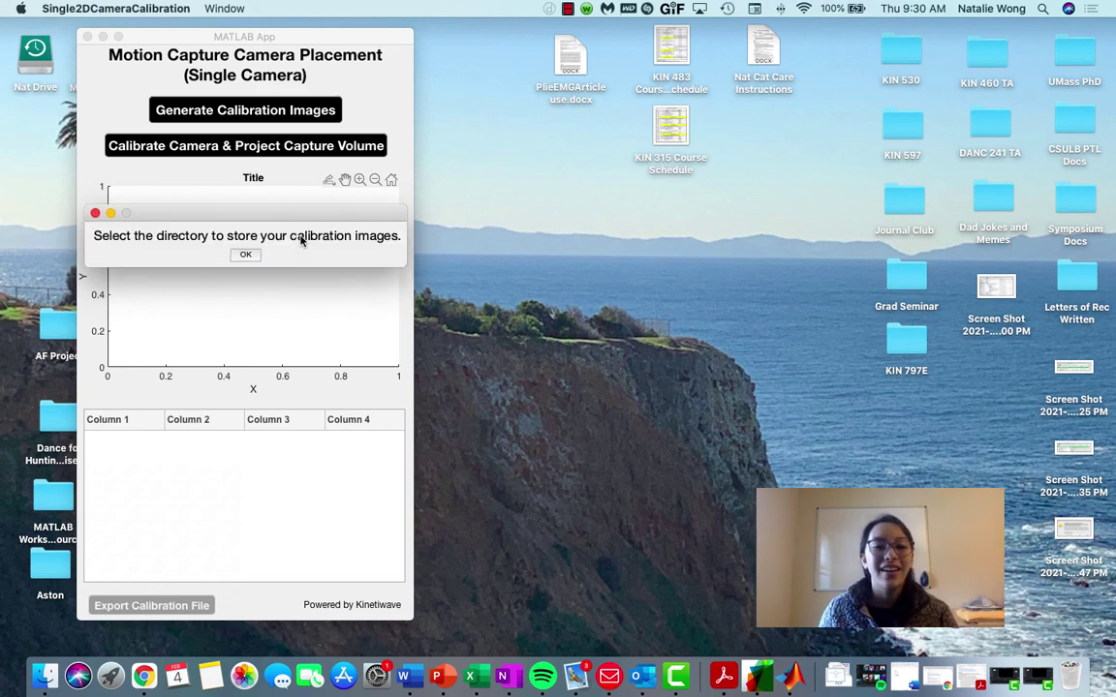
{"action": "left_click", "coordinate": [246, 256]}
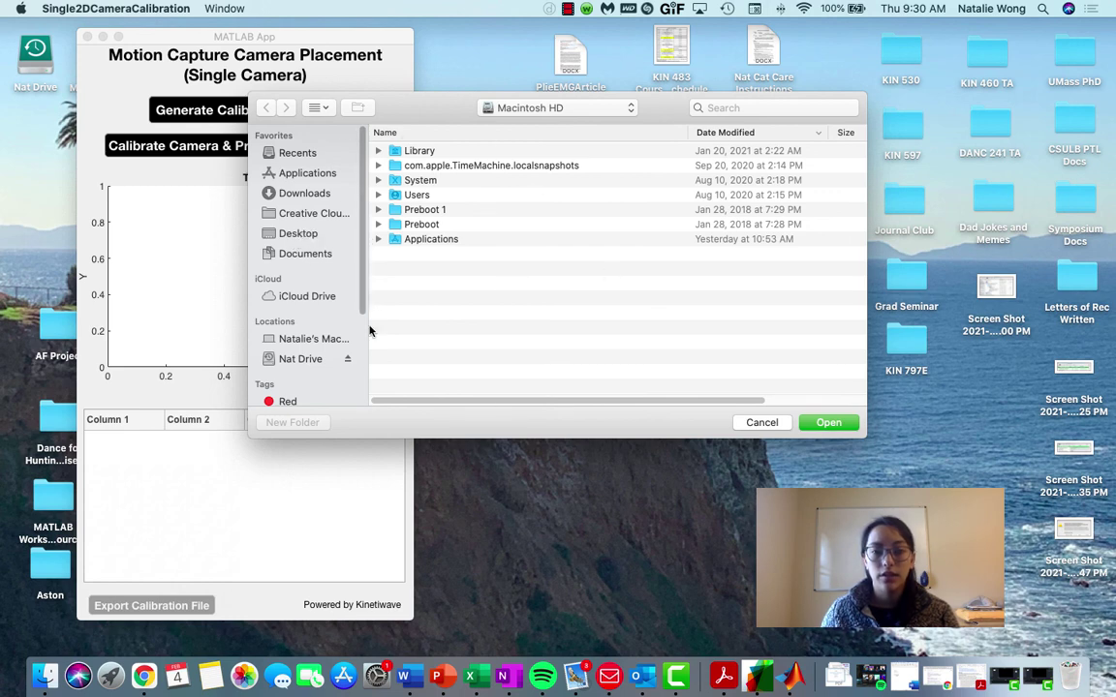
{"action": "left_click", "coordinate": [299, 235]}
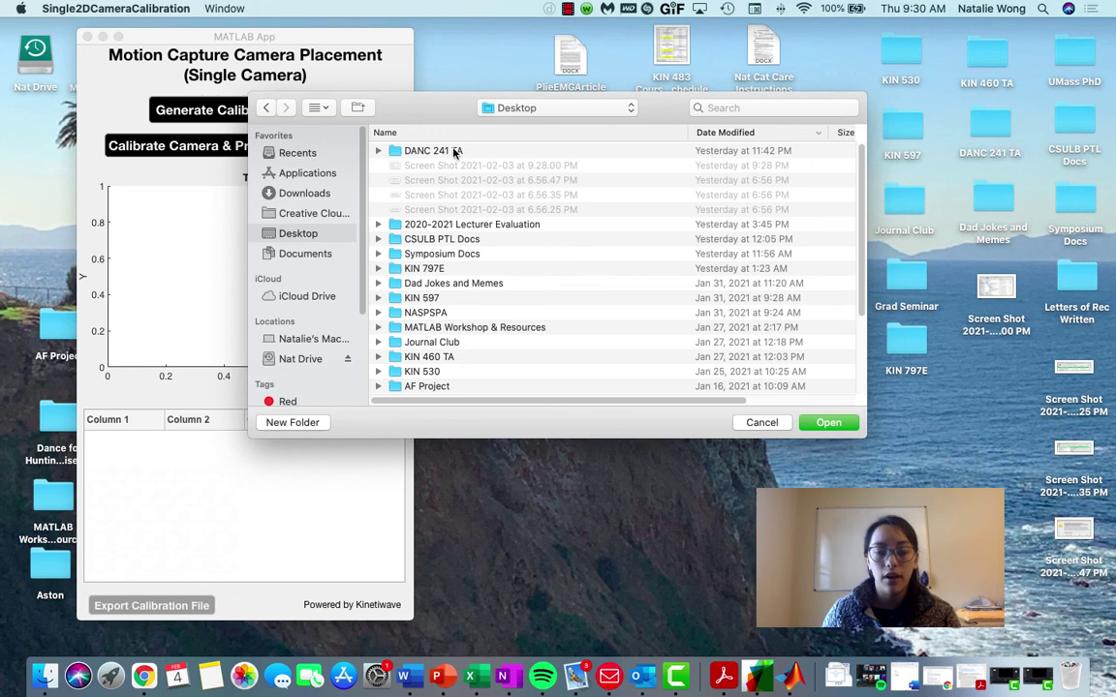
{"action": "double_click", "coordinate": [453, 151]}
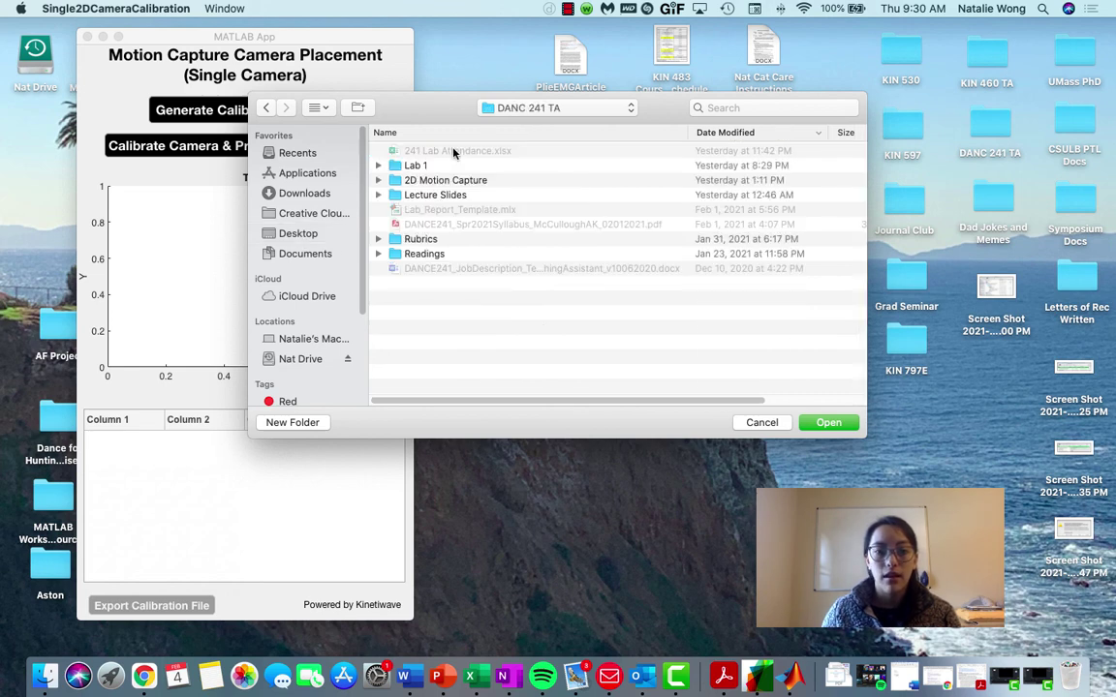
{"action": "double_click", "coordinate": [444, 180]}
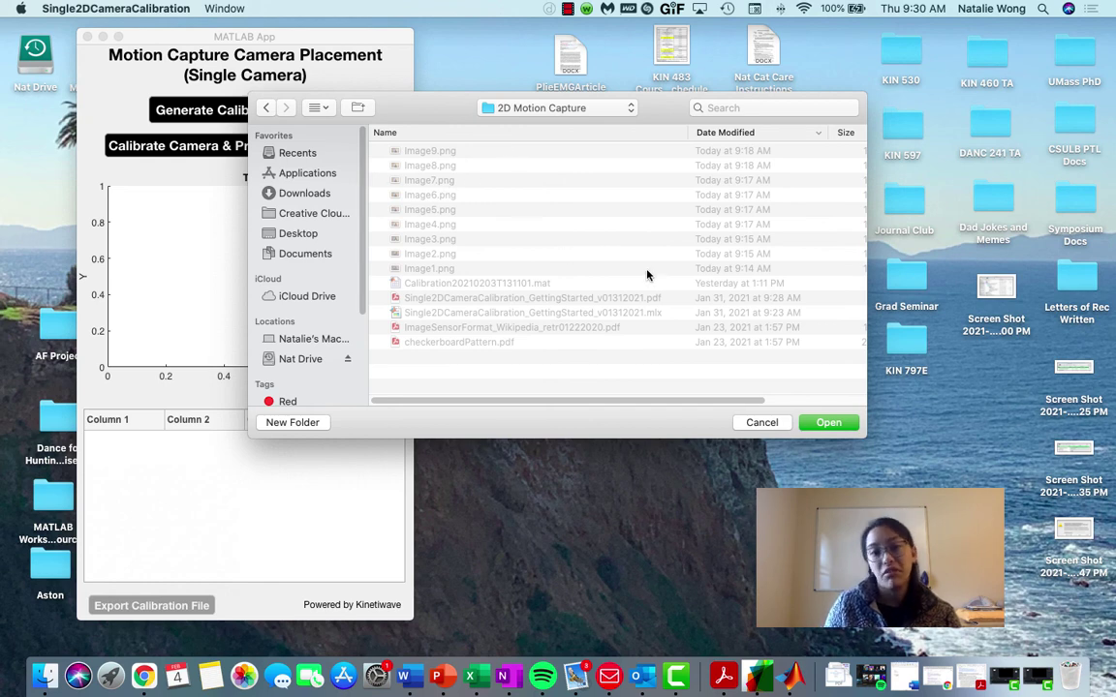
{"action": "left_click", "coordinate": [839, 427]}
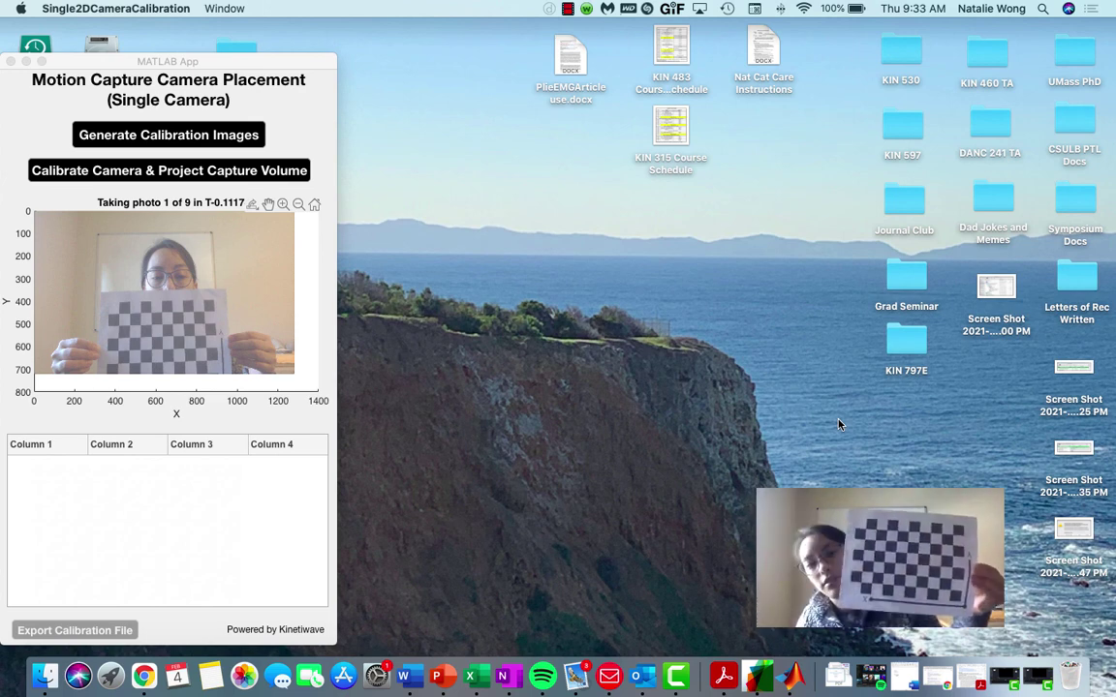
{"action": "left_click_drag", "start_coordinate": [292, 66], "coordinate": [397, 50]}
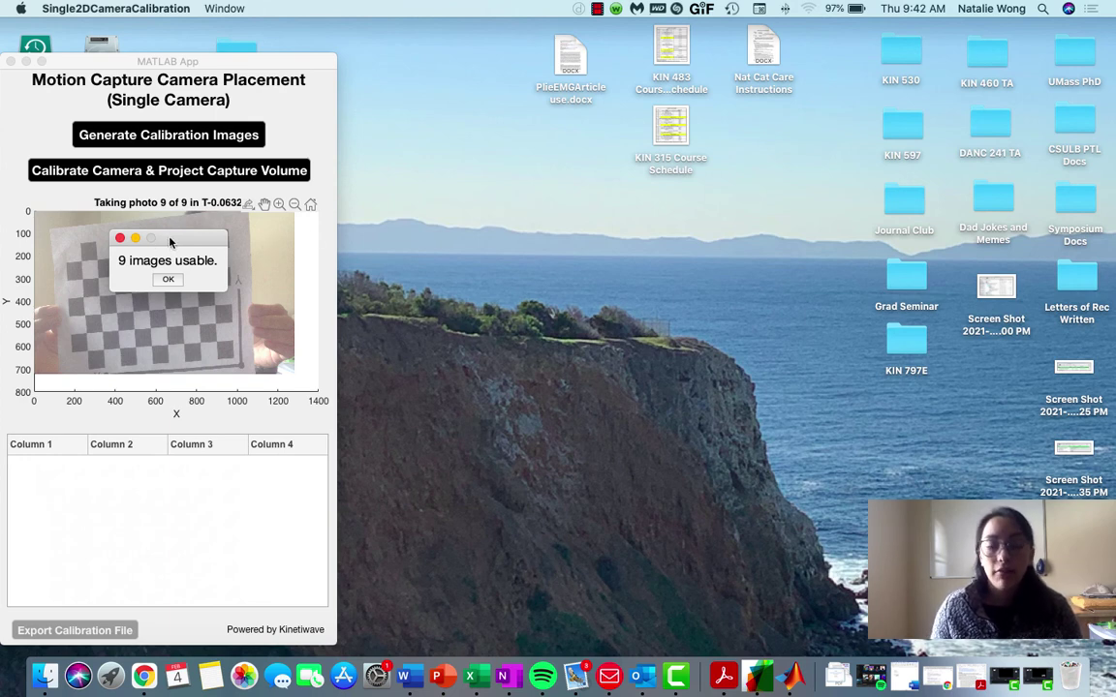
{"action": "left_click", "coordinate": [168, 280]}
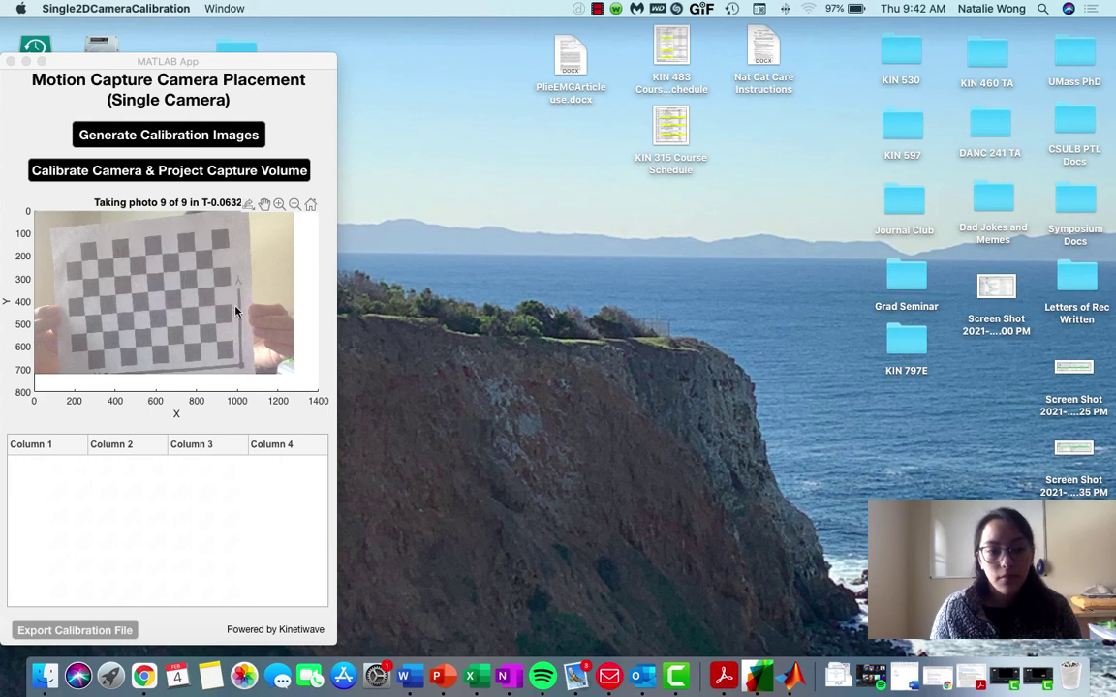
- Start camera calibration and capture volume projection with the images in DANC 241 TA > 2D Motion Capture, and move the parameters dialog beside the app window
{"action": "left_click", "coordinate": [97, 174]}
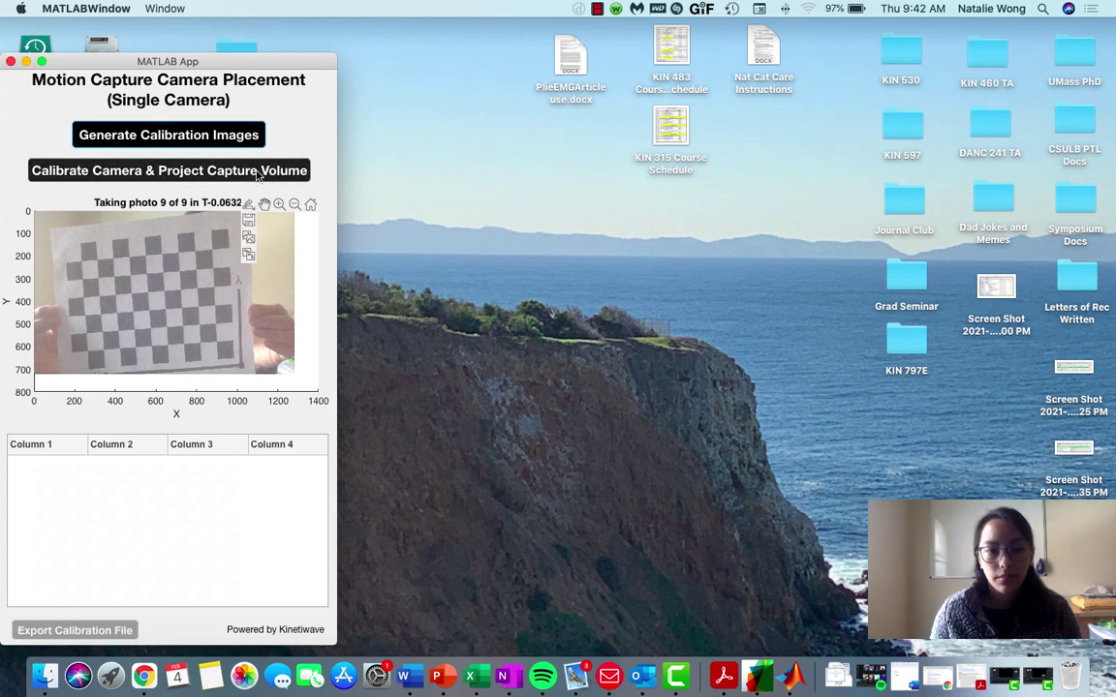
{"action": "left_click", "coordinate": [138, 173]}
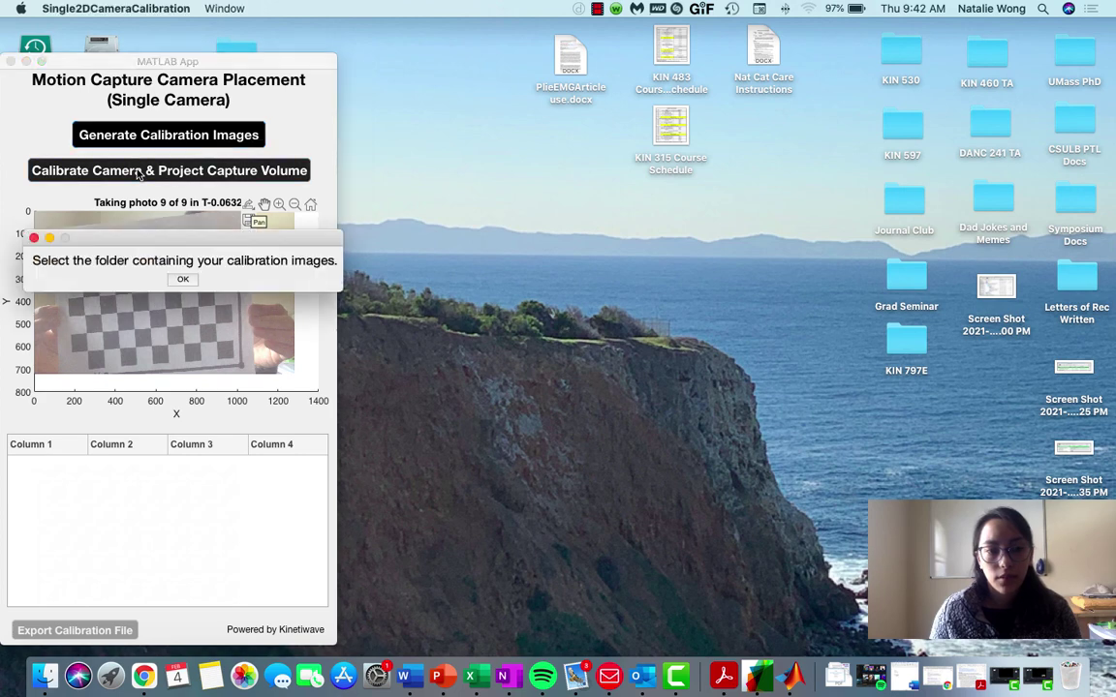
{"action": "left_click", "coordinate": [184, 279]}
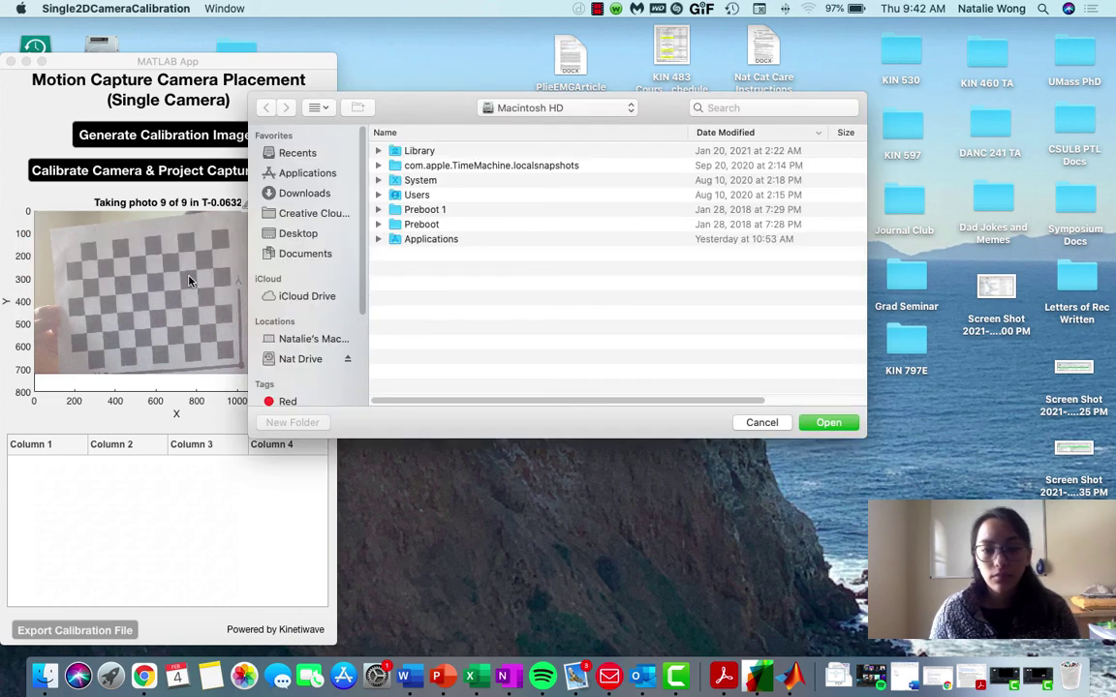
{"action": "left_click", "coordinate": [303, 241]}
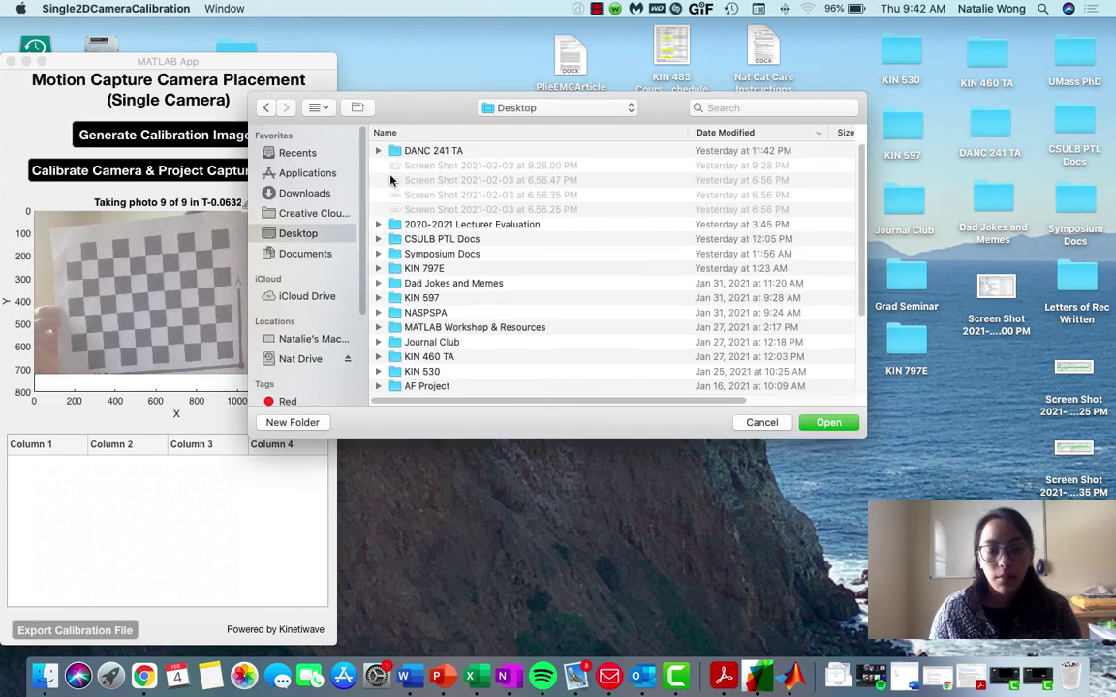
{"action": "left_click", "coordinate": [438, 155]}
{"action": "double_click", "coordinate": [437, 153]}
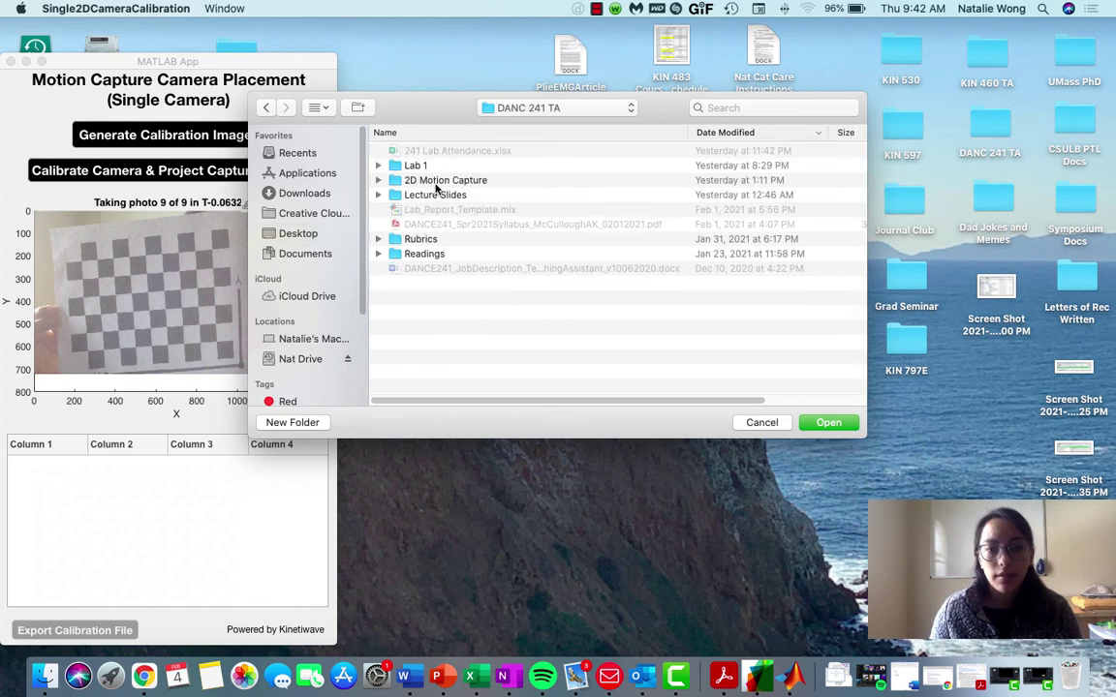
{"action": "double_click", "coordinate": [438, 167]}
{"action": "left_click", "coordinate": [828, 423]}
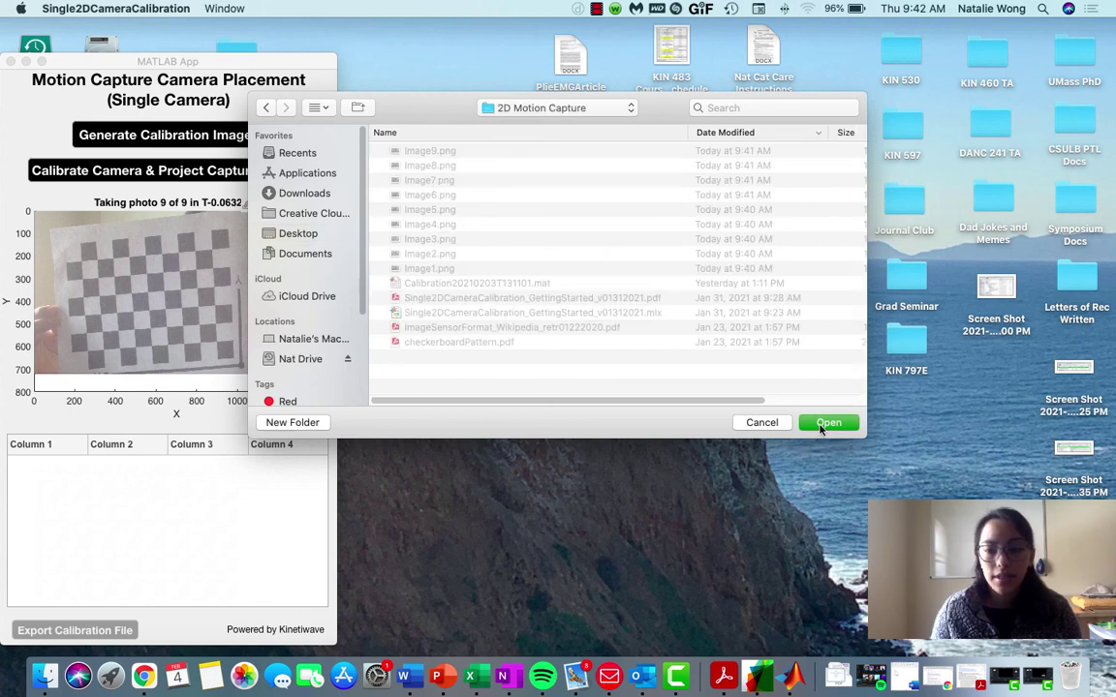
{"action": "left_click", "coordinate": [169, 280]}
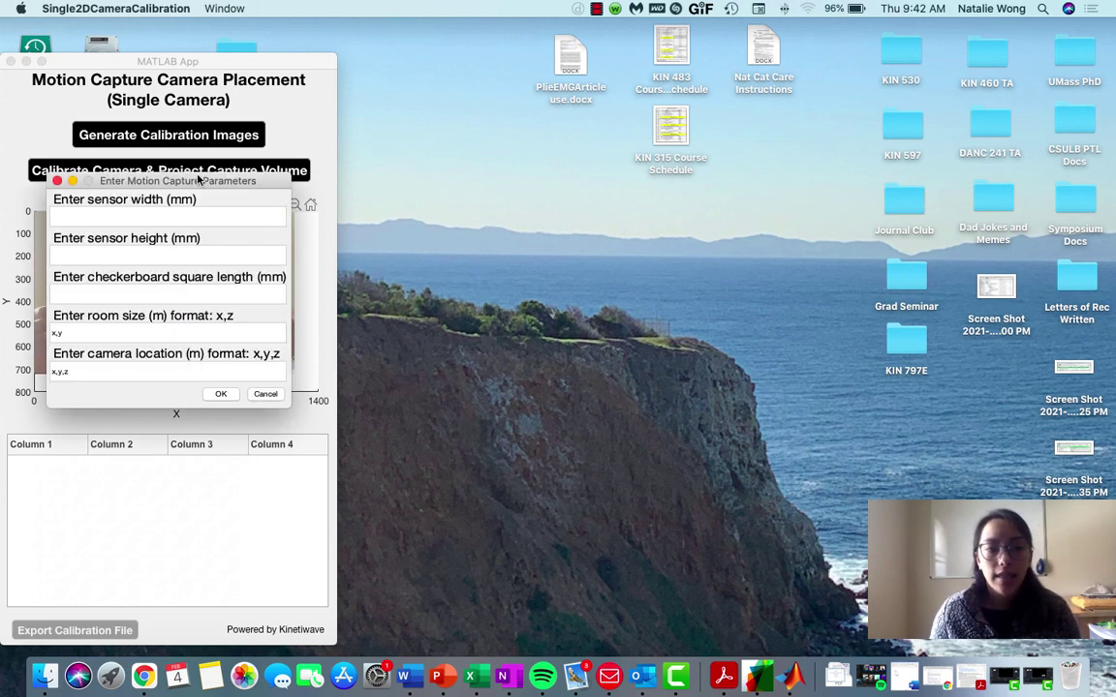
{"action": "left_click_drag", "start_coordinate": [247, 185], "coordinate": [563, 215]}
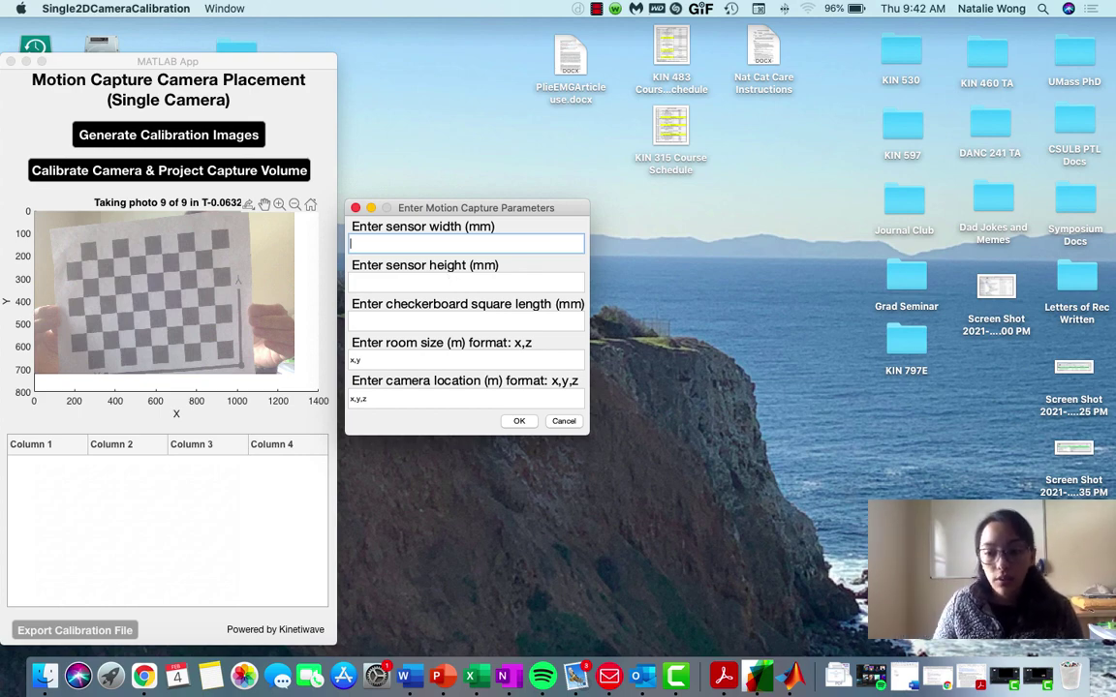
- Look up the 1/4" sensor's width and height in the ImageSensorFormat_Wikipedia_retr01222020.pdf table at 150% zoom, and minimize the document
{"action": "left_click", "coordinate": [963, 675]}
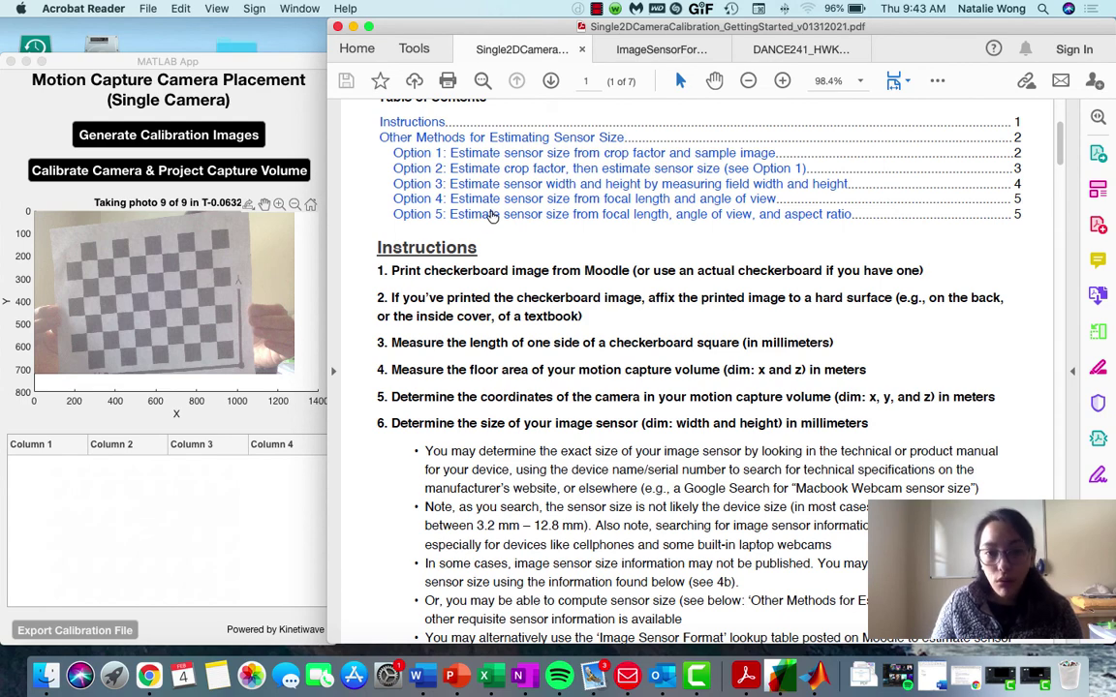
{"action": "left_click", "coordinate": [353, 27]}
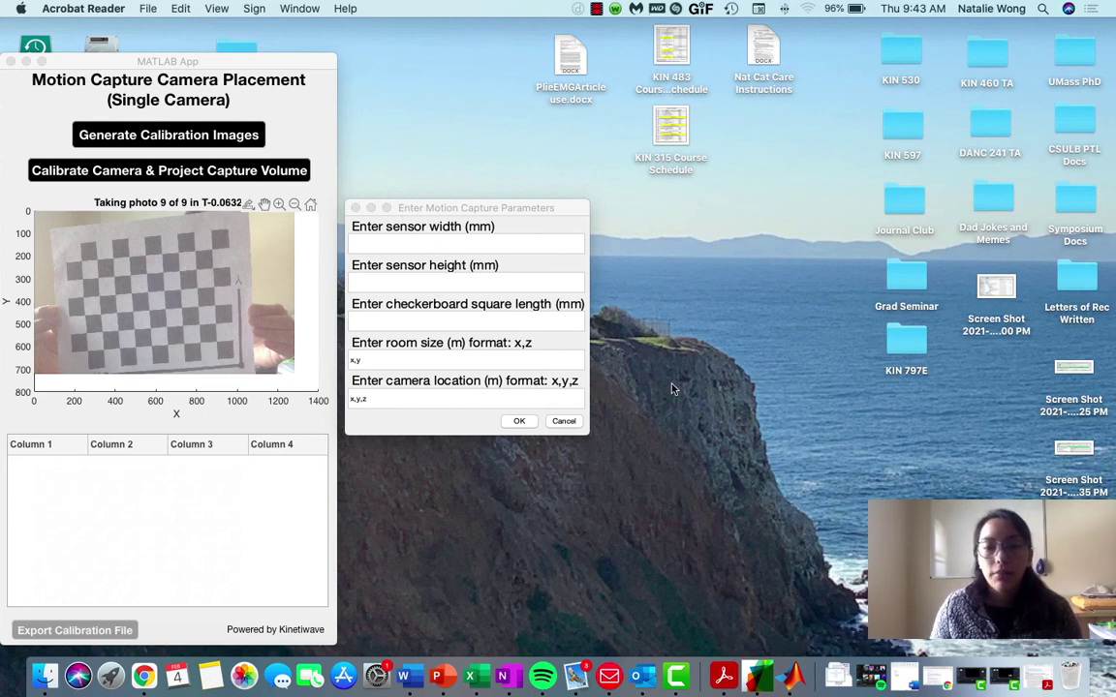
{"action": "left_click", "coordinate": [1042, 688]}
{"action": "left_click", "coordinate": [647, 49]}
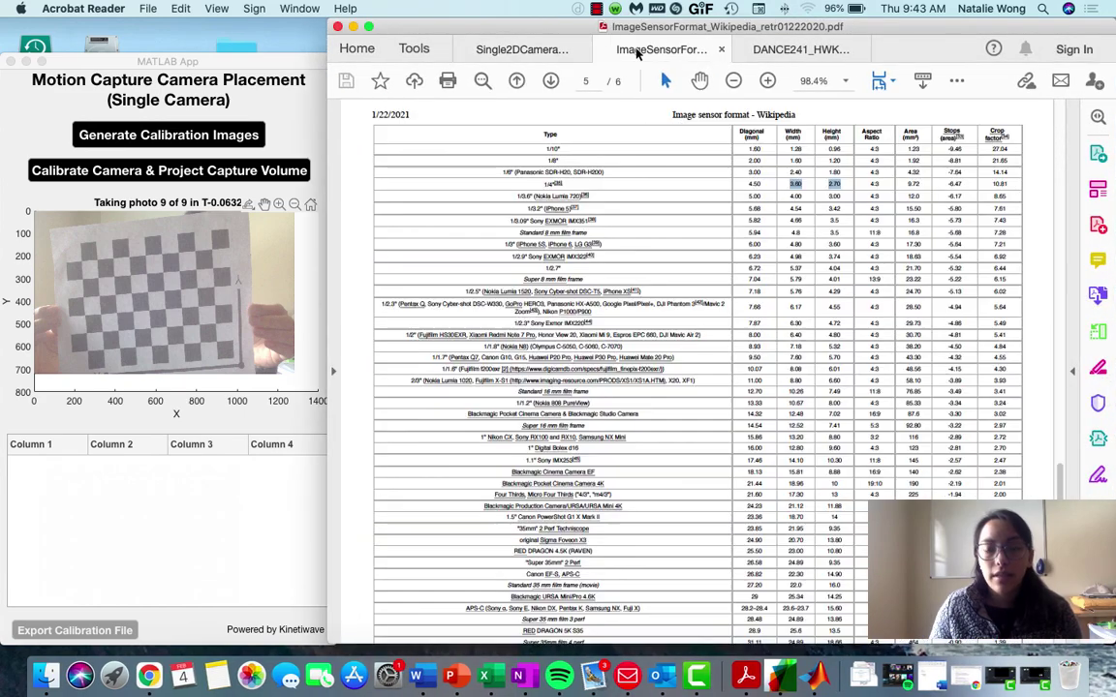
{"action": "left_click", "coordinate": [841, 83]}
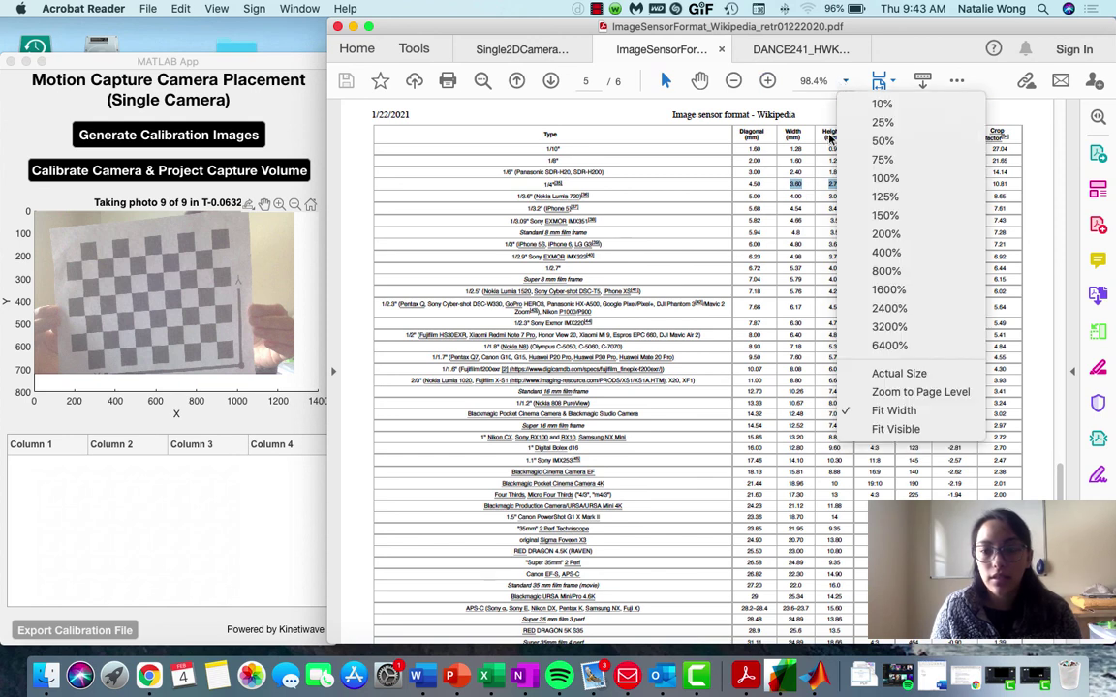
{"action": "left_click", "coordinate": [885, 213]}
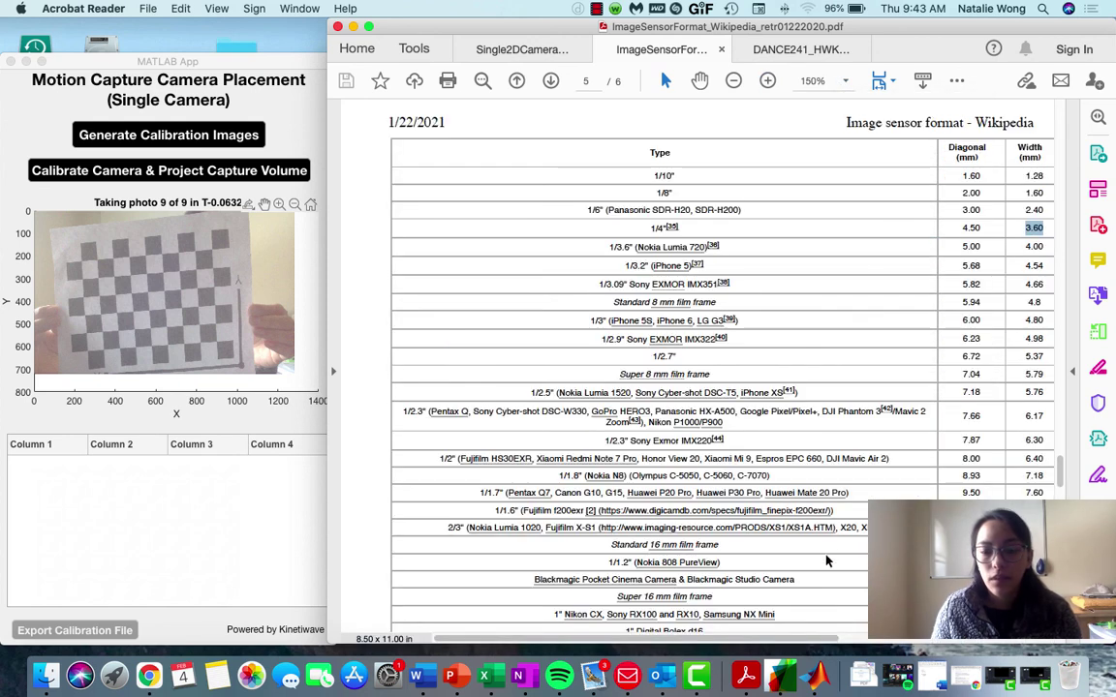
{"action": "scroll", "coordinate": [786, 639], "scroll_direction": "right", "scroll_amount": 5}
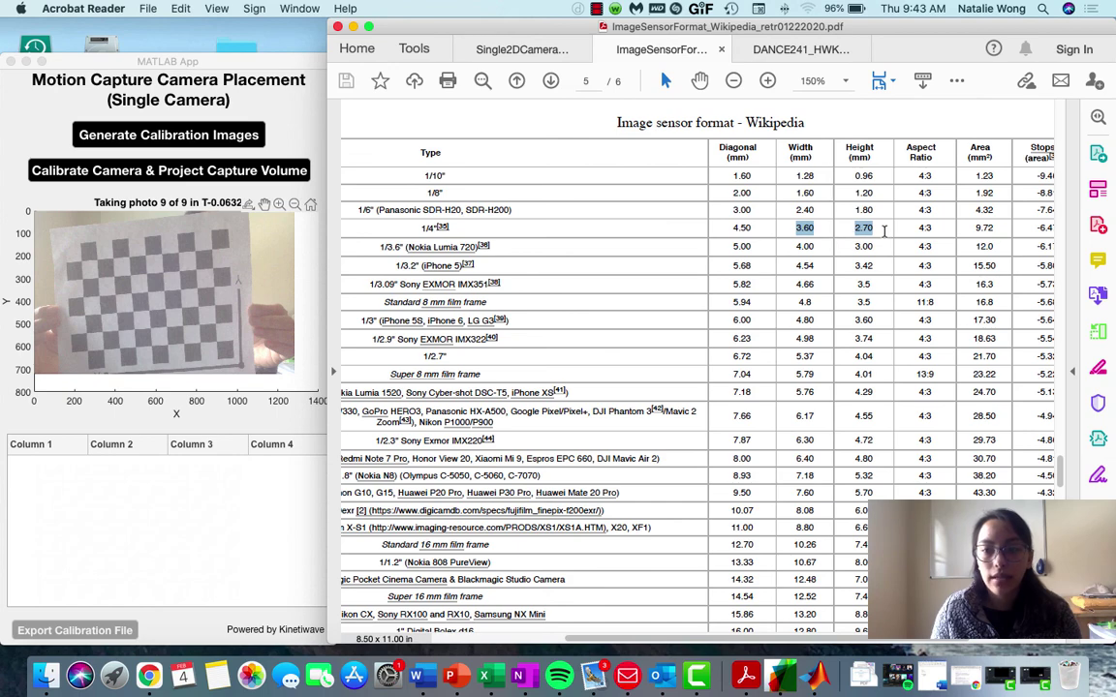
{"action": "left_click", "coordinate": [353, 27]}
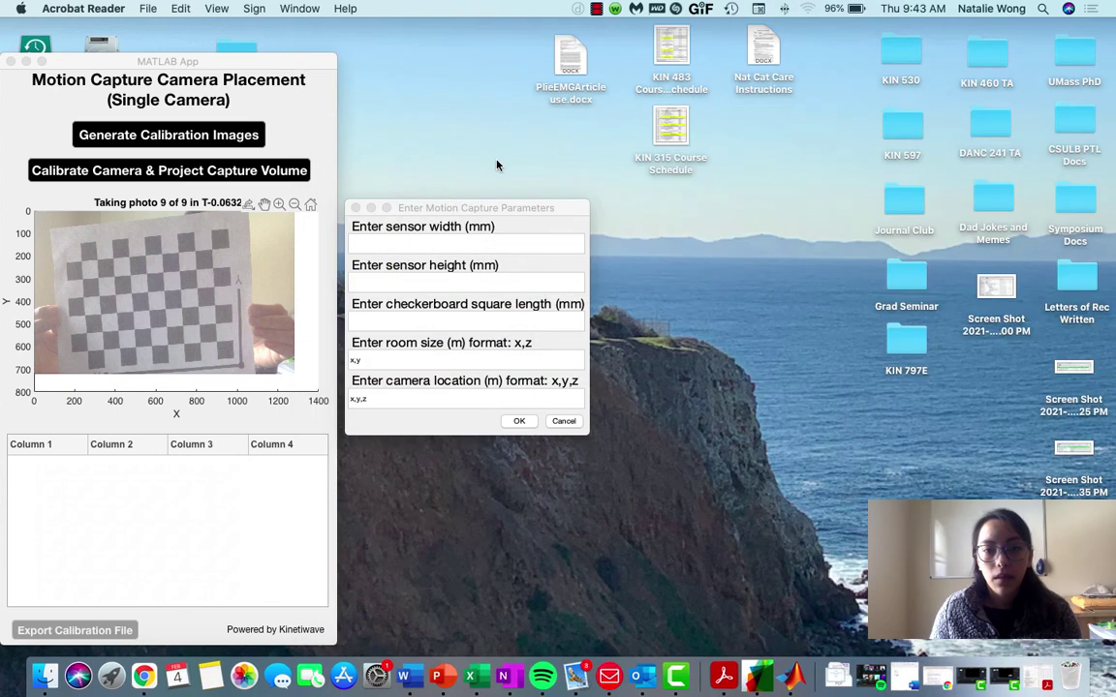
- Set the sensor width to 3.6 mm, sensor height to 2.7 mm and checkerboard square length to 23 mm, and switch to Chrome
{"action": "type", "text": "3.6"}
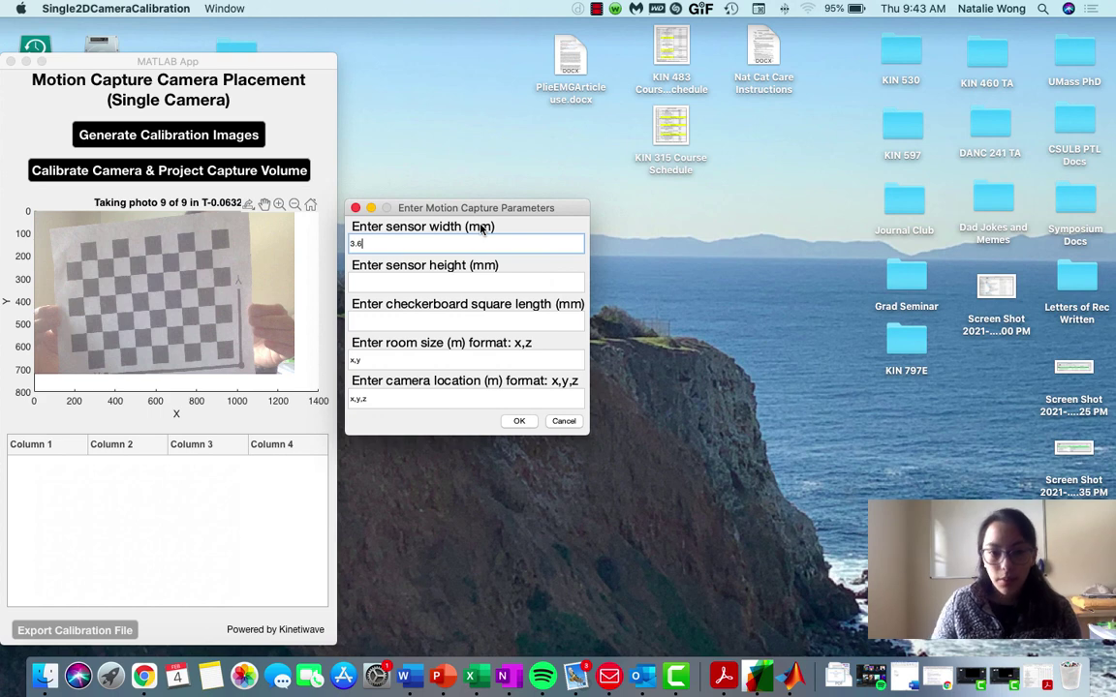
{"action": "left_click", "coordinate": [461, 280]}
{"action": "type", "text": "2.7"}
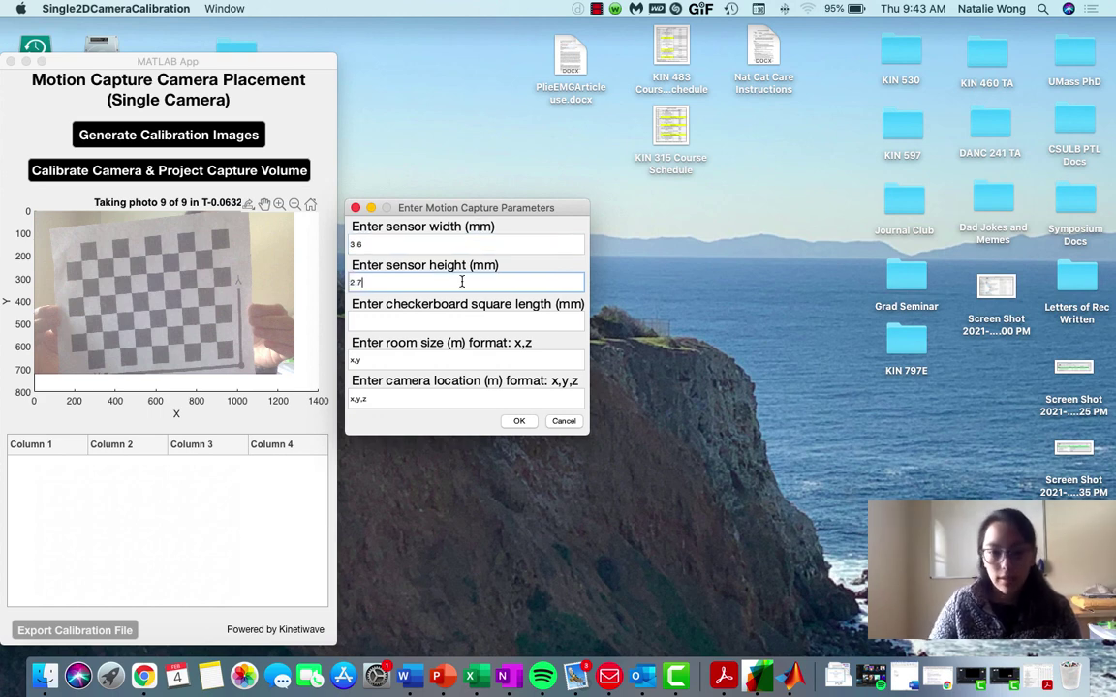
{"action": "left_click", "coordinate": [424, 317]}
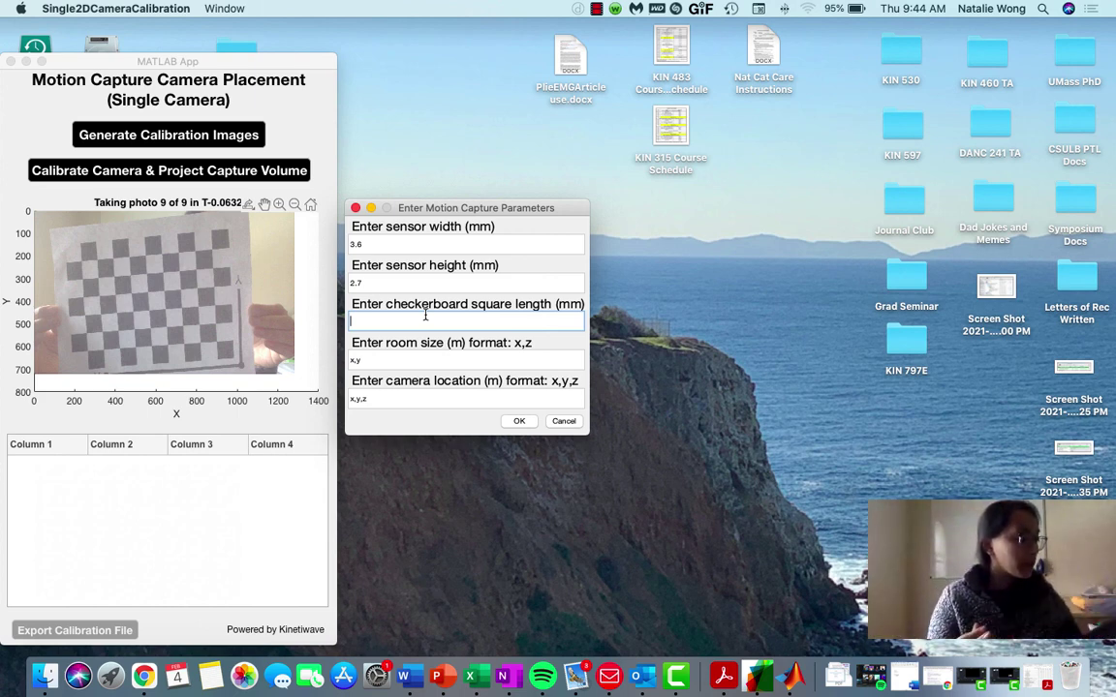
{"action": "type", "text": "23"}
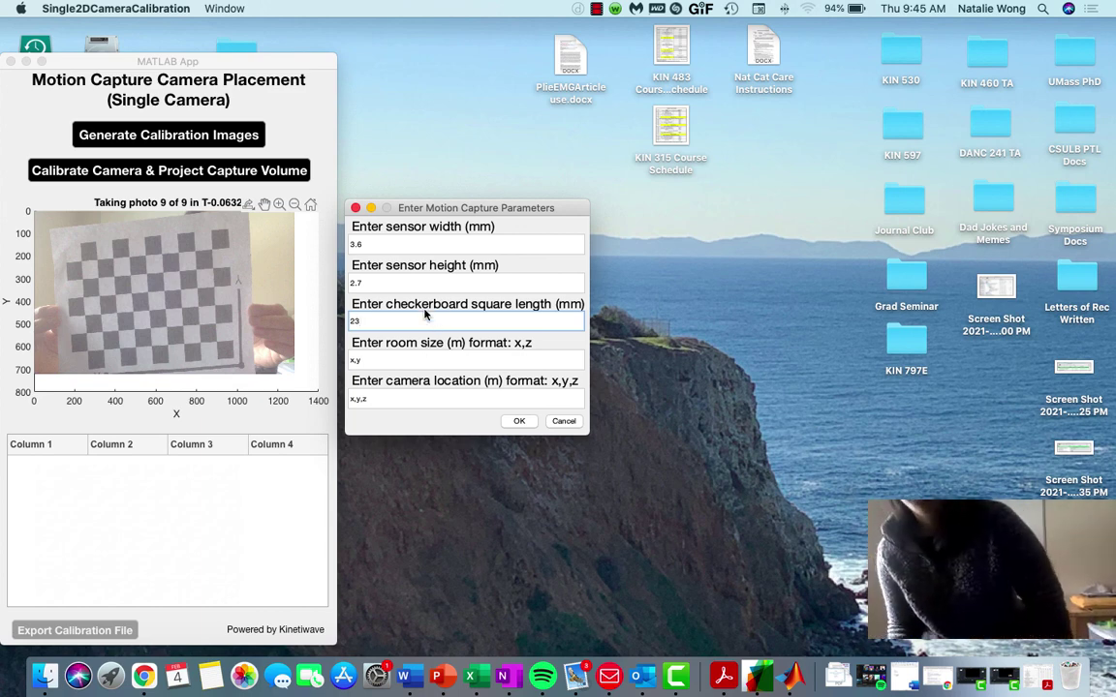
{"action": "left_click", "coordinate": [939, 685]}
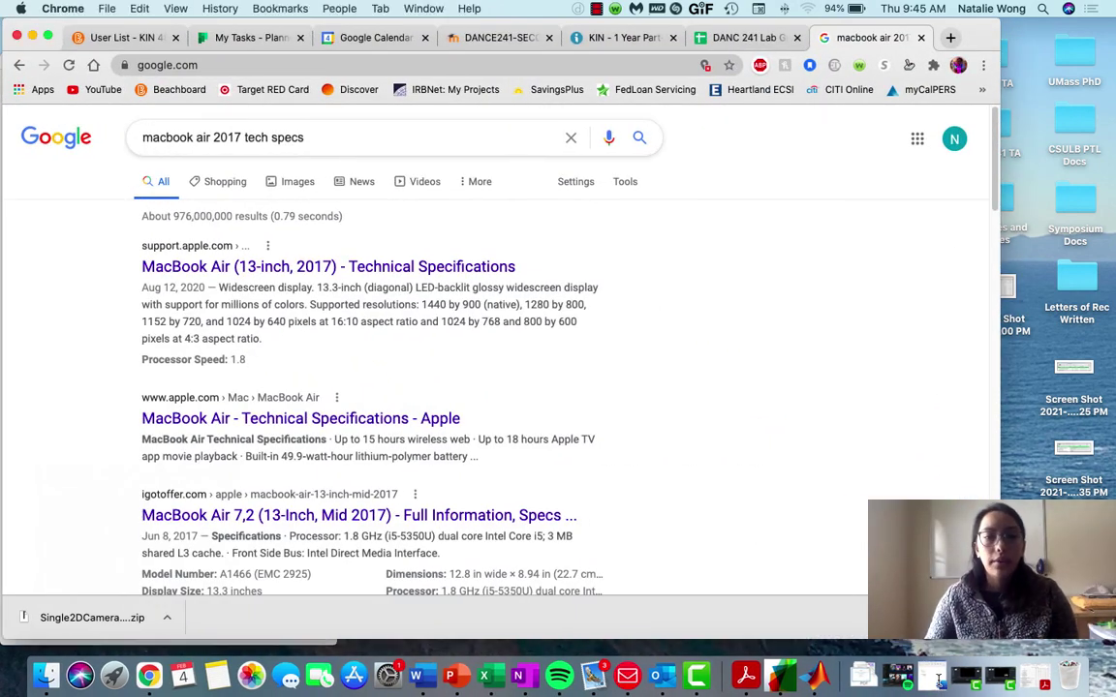
- Search Google for "53 in to m" to convert the measured inches to metres
{"action": "triple_click", "coordinate": [276, 138]}
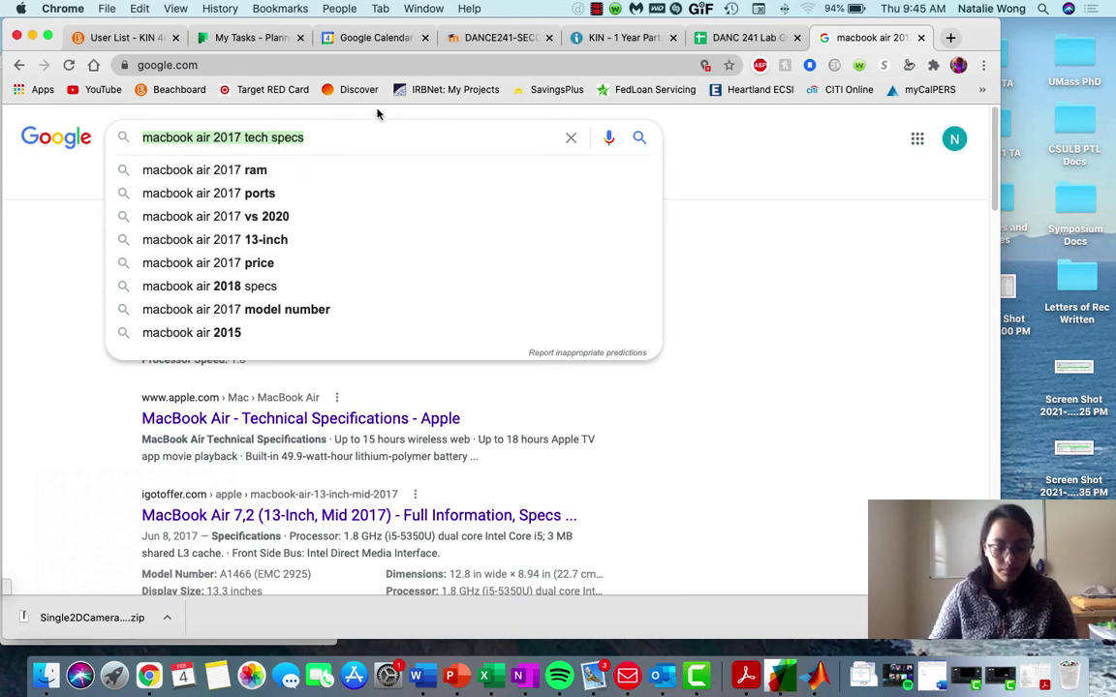
{"action": "type", "text": "53 in "}
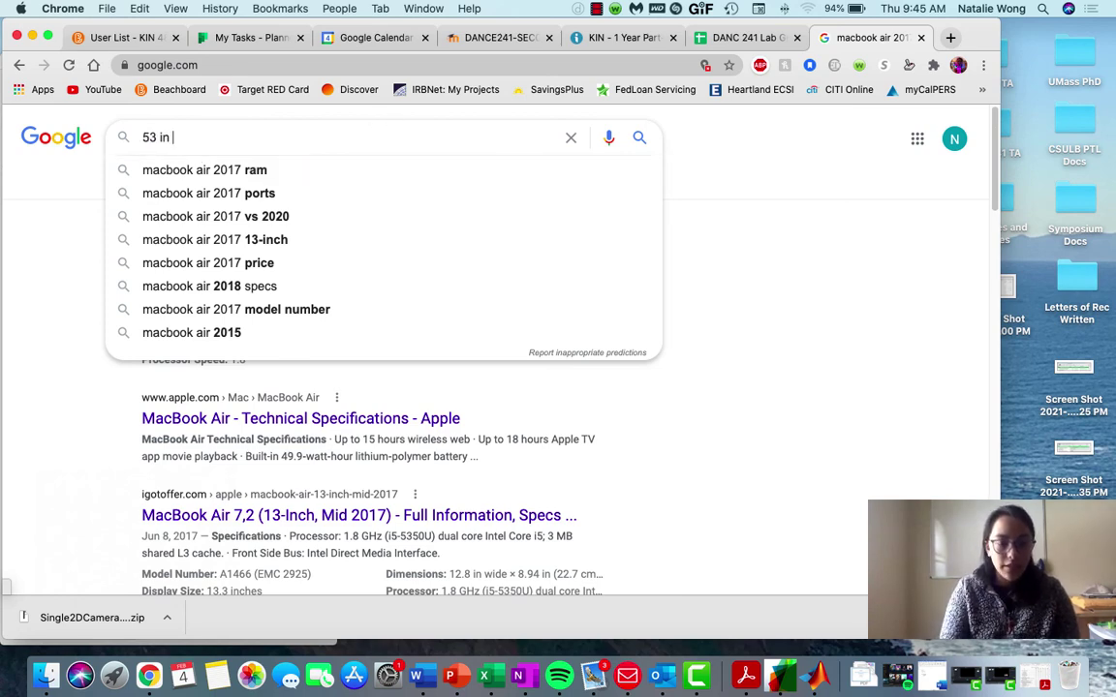
{"action": "type", "text": "to m"}
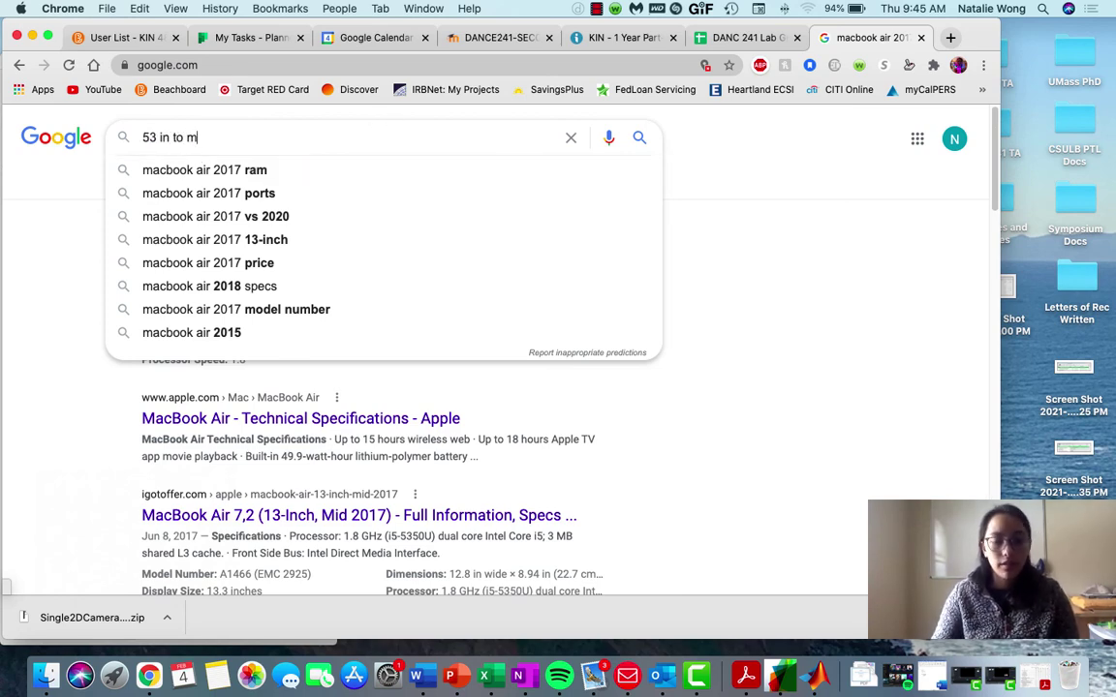
{"action": "key", "text": "Return"}
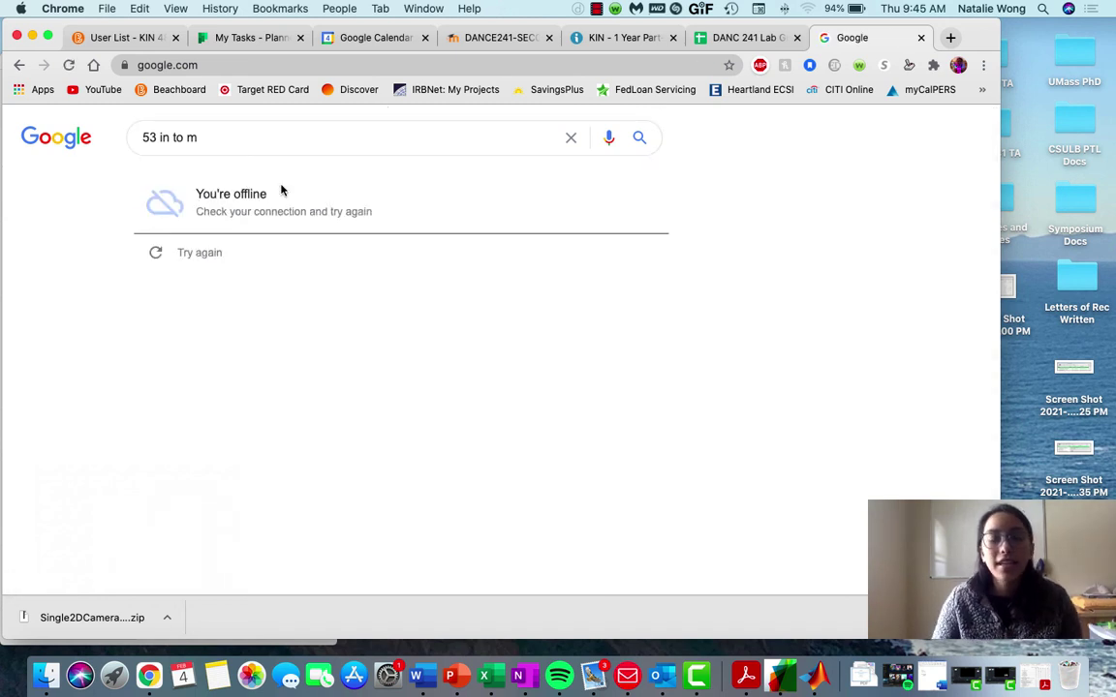
{"action": "left_click", "coordinate": [597, 10]}
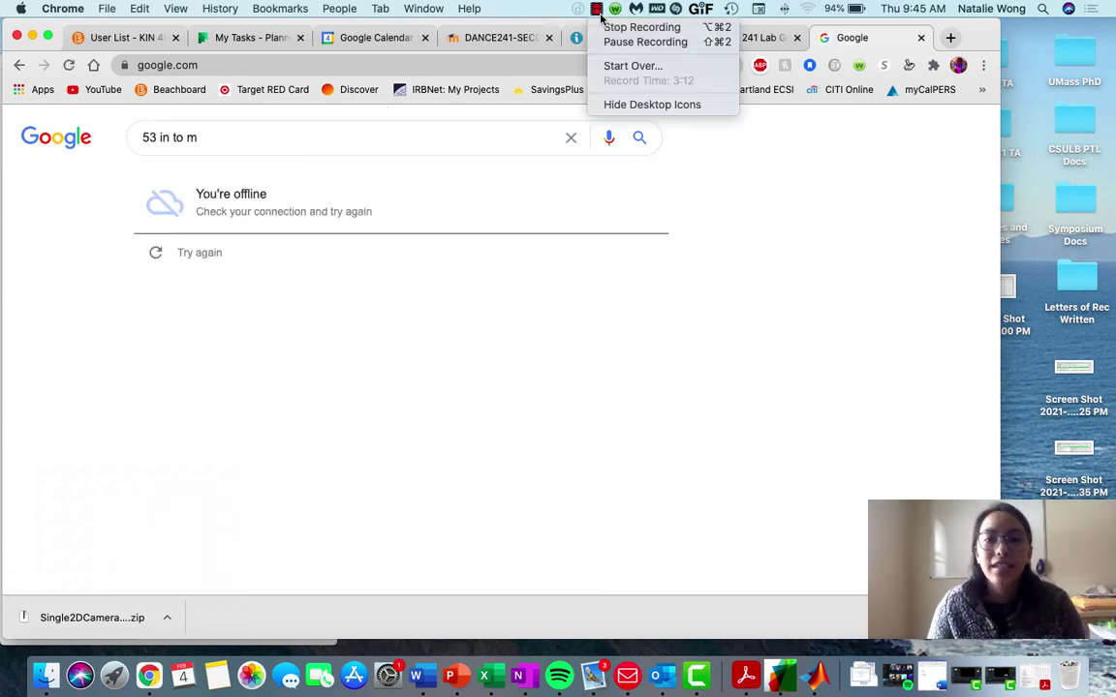
{"action": "left_click", "coordinate": [645, 41]}
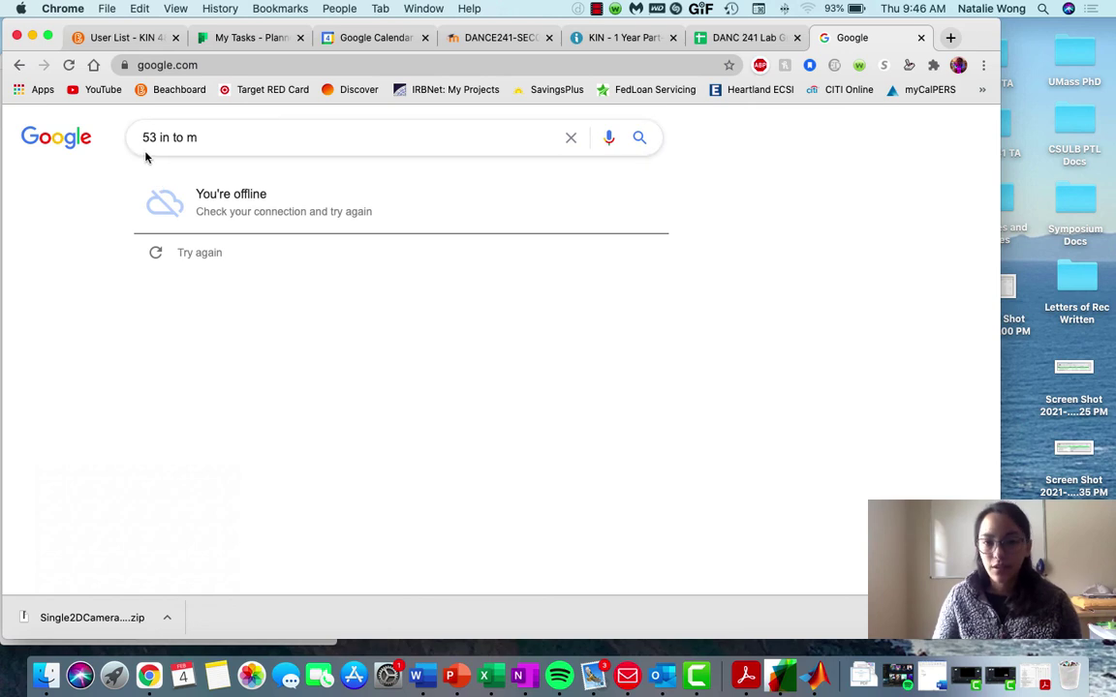
{"action": "left_click", "coordinate": [597, 8]}
{"action": "left_click", "coordinate": [620, 42]}
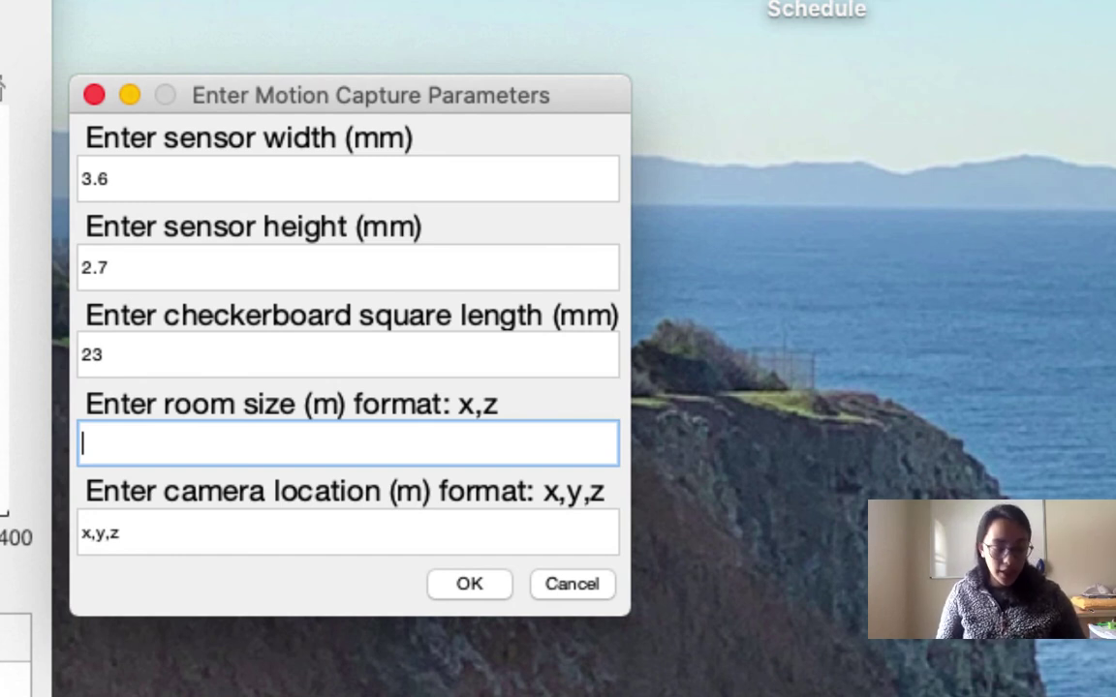
- Set the room size to 1.35,2.03 m and the camera location to .37,1.16,0 m in the motion capture parameters
{"action": "type", "text": "1.35"}
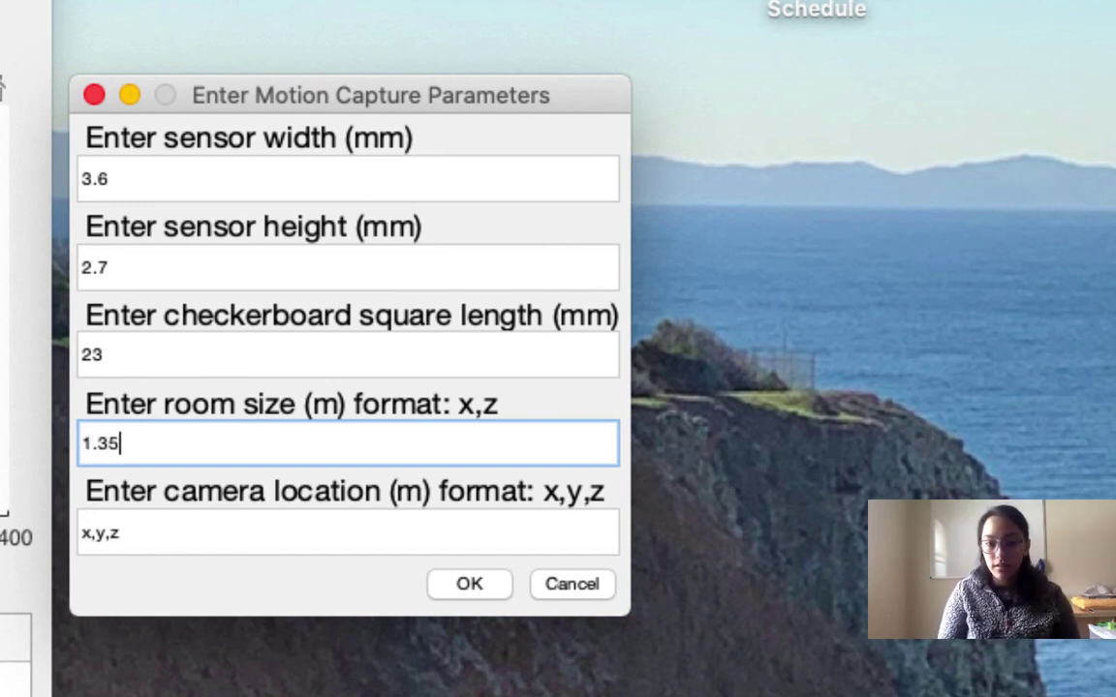
{"action": "type", "text": ","}
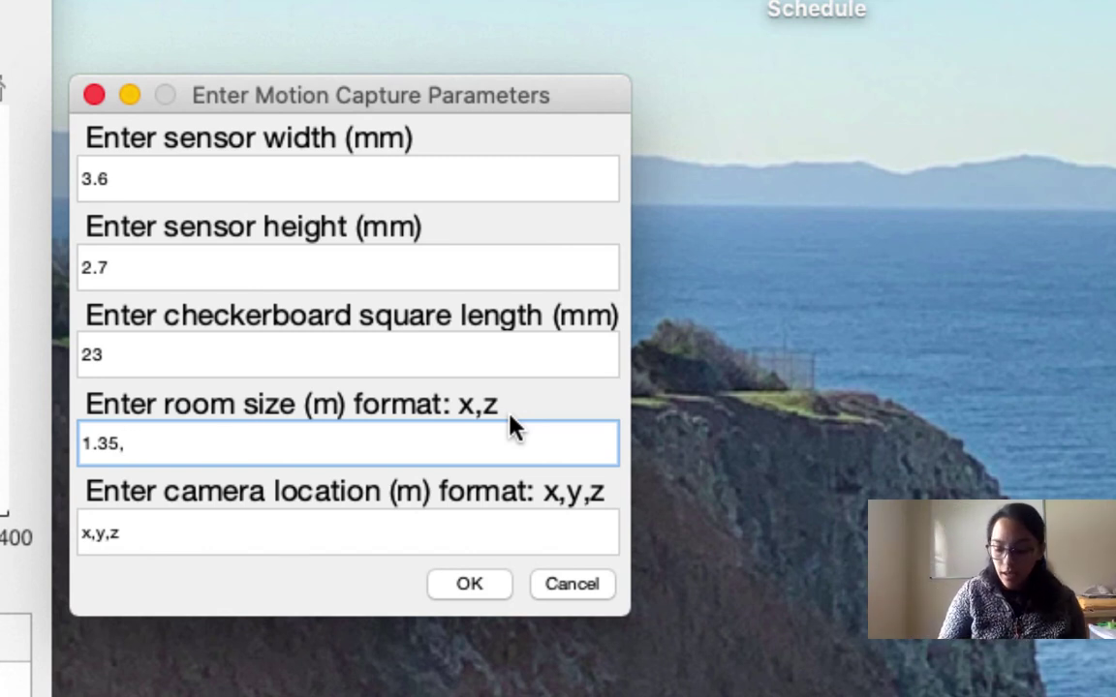
{"action": "type", "text": "2.03"}
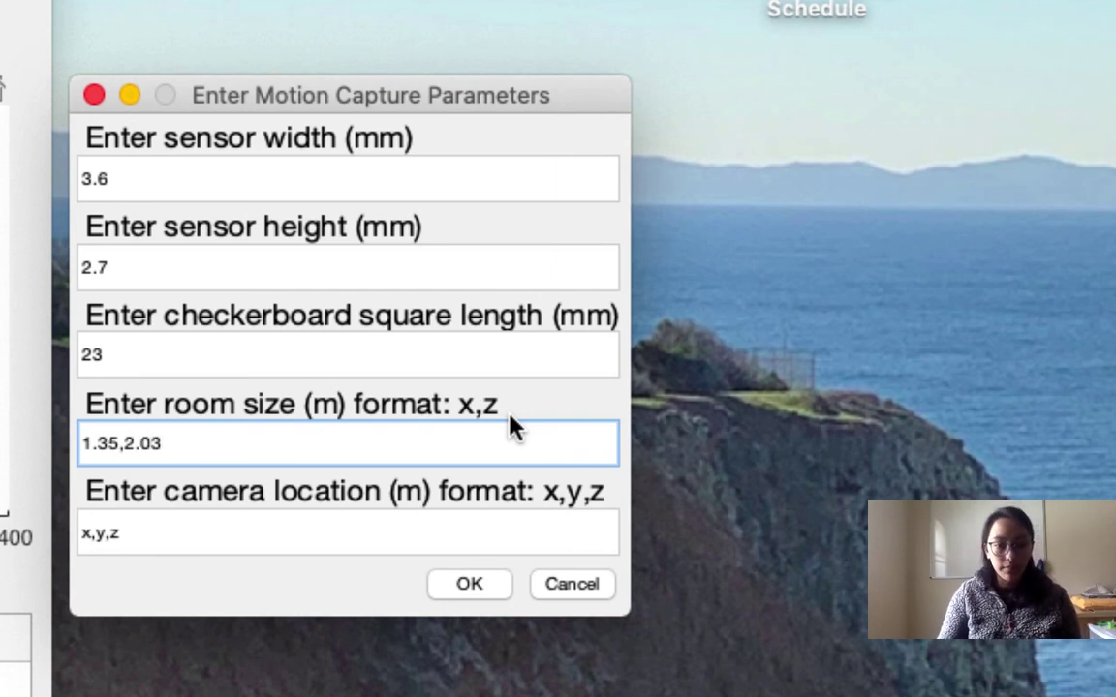
{"action": "left_click", "coordinate": [132, 530]}
{"action": "left_click_drag", "start_coordinate": [132, 529], "coordinate": [8, 554]}
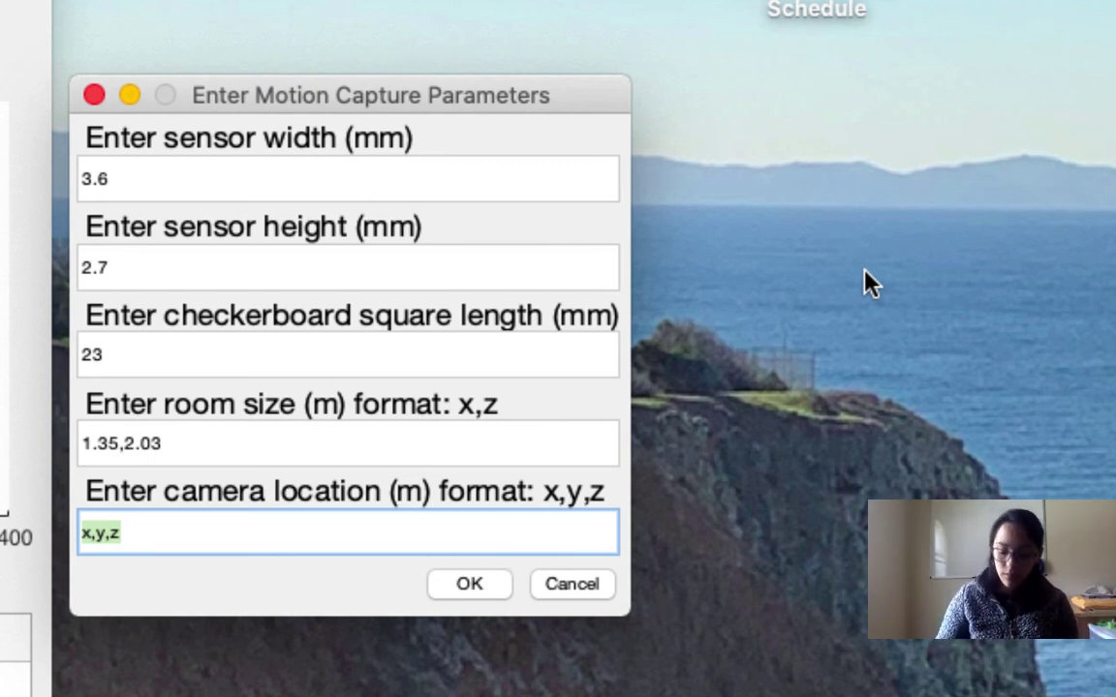
{"action": "type", "text": ".37"}
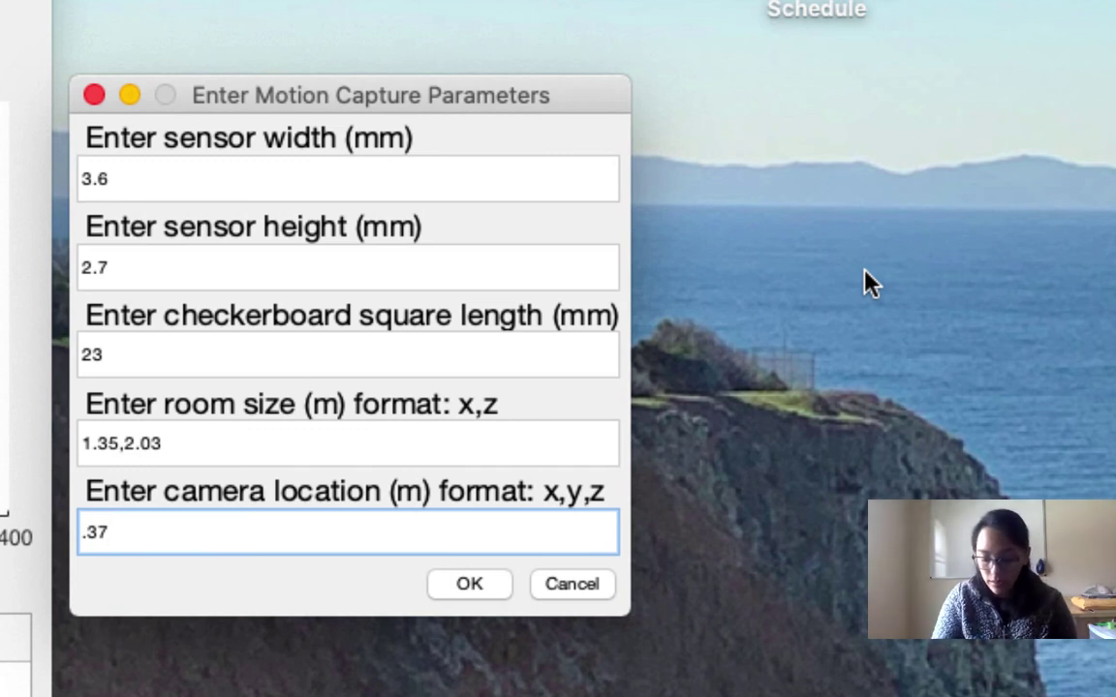
{"action": "type", "text": ",1.16,"}
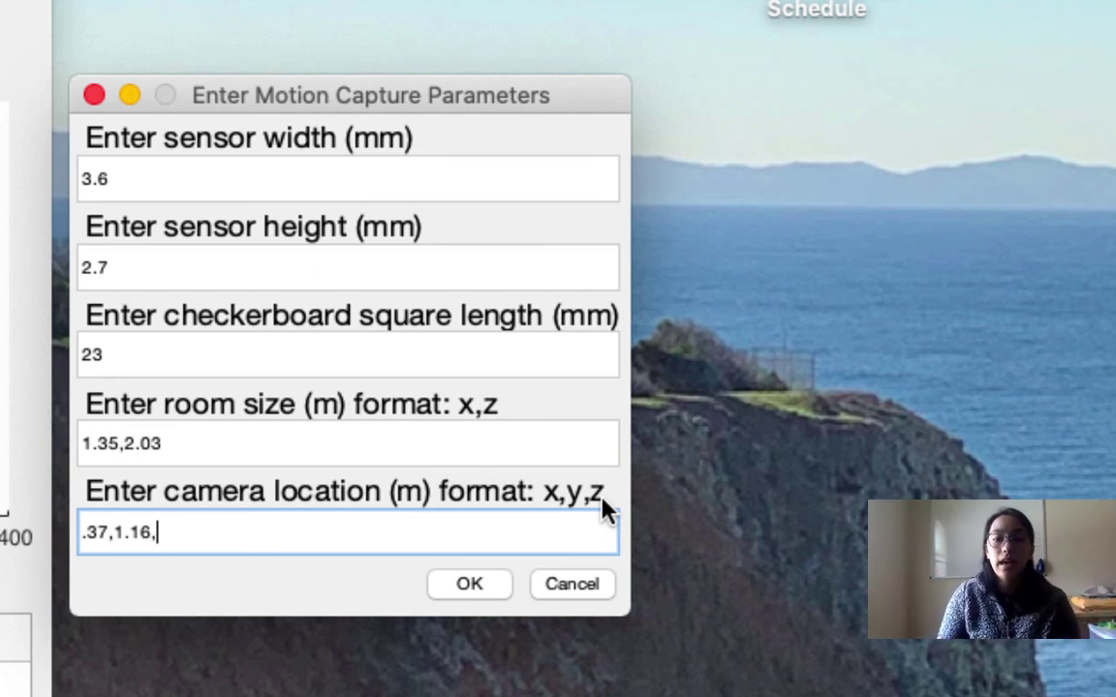
{"action": "type", "text": "0"}
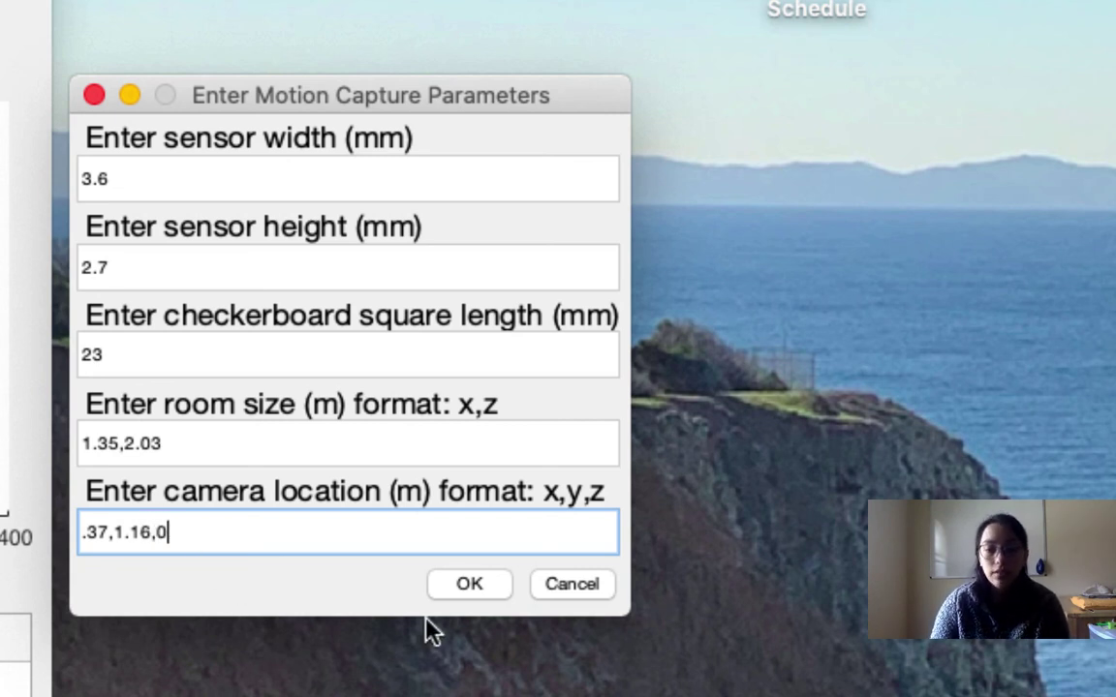
- Run the calibration with the entered parameters and rotate the 3D capture volume plot to inspect it from another angle
{"action": "left_click", "coordinate": [473, 587]}
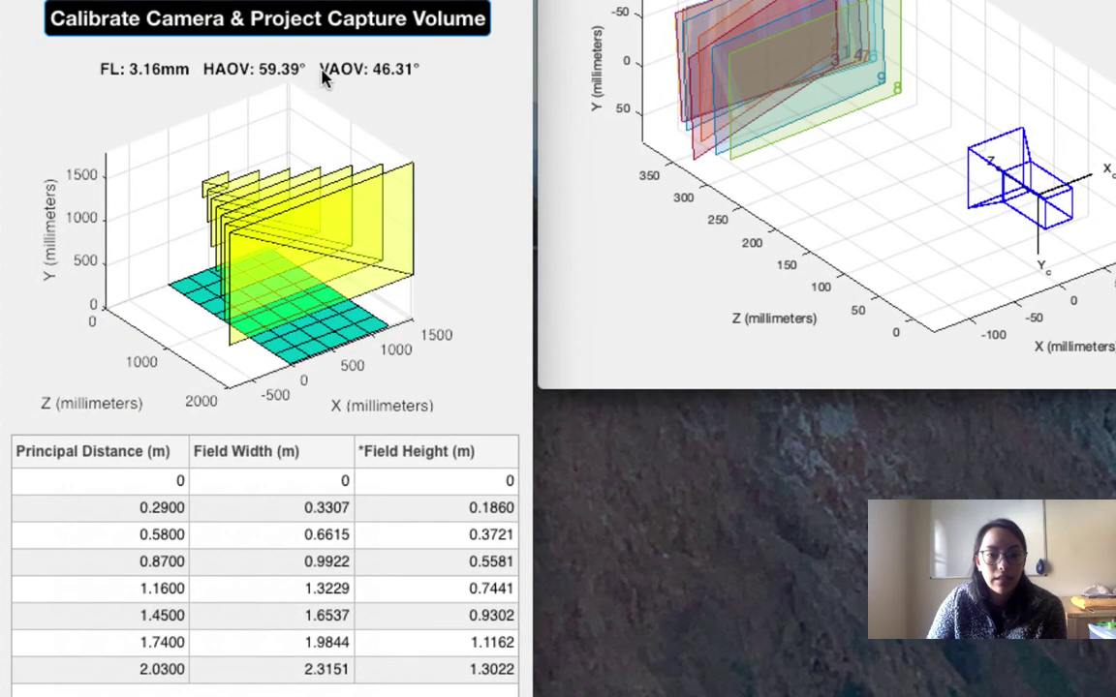
{"action": "mouse_move", "coordinate": [300, 111]}
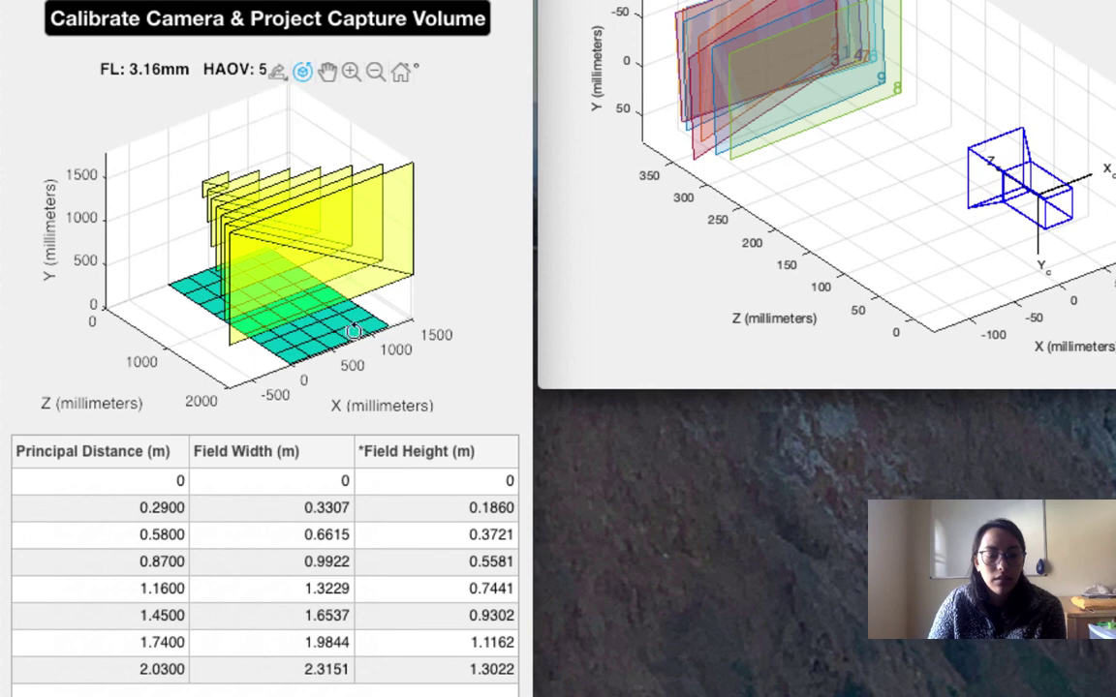
{"action": "left_click_drag", "start_coordinate": [365, 321], "coordinate": [414, 306]}
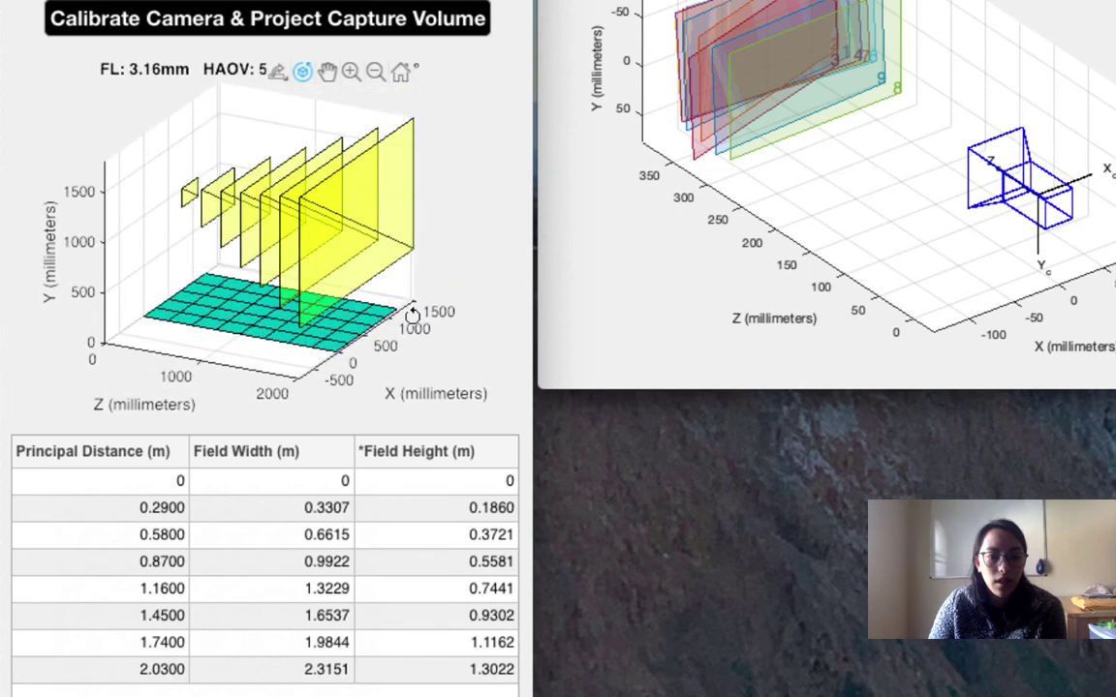
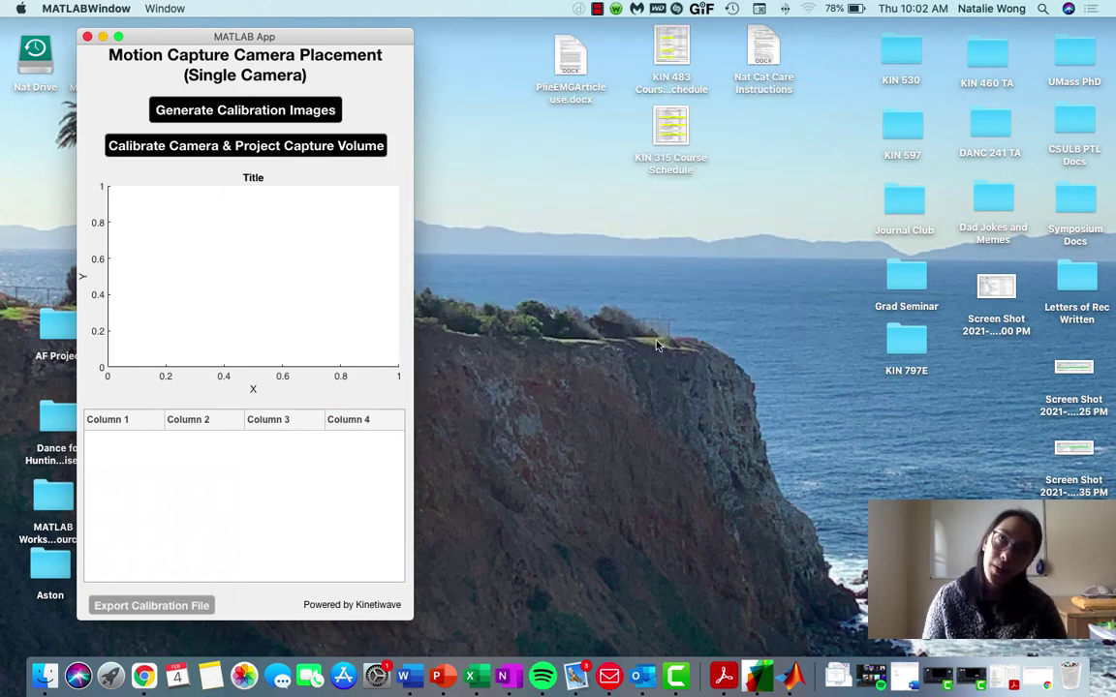
- Start the capture images function and choose the Desktop's DANC 241 TA > Lab 1 folder as the storage location
{"action": "right_click", "coordinate": [109, 96]}
{"action": "left_click", "coordinate": [124, 98]}
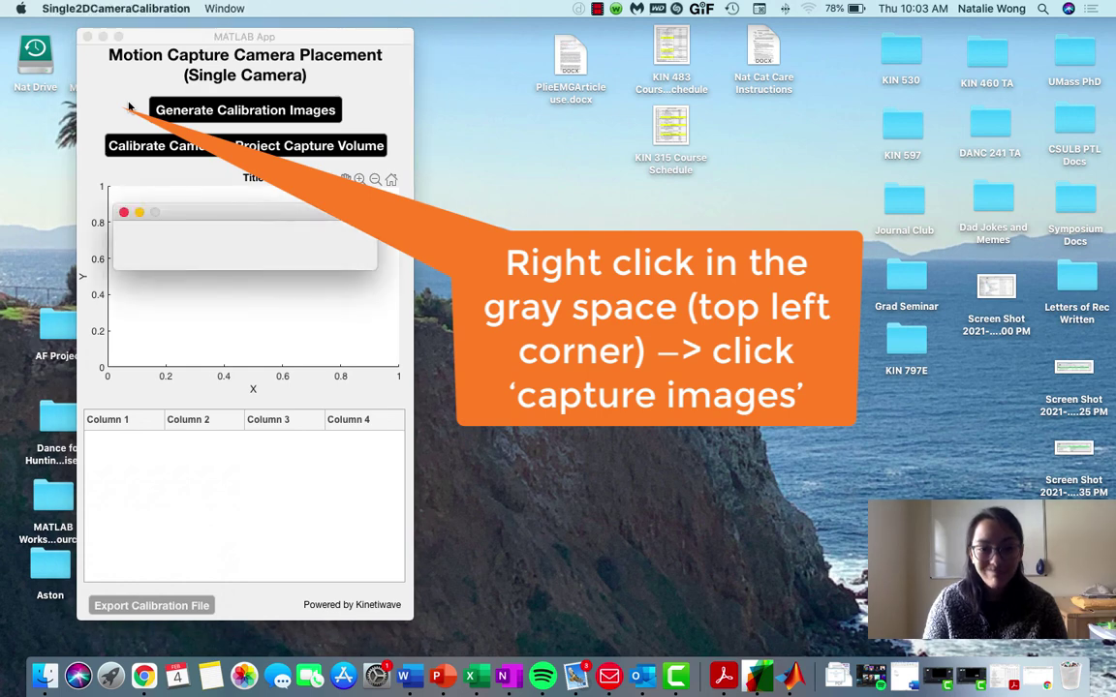
{"action": "left_click", "coordinate": [246, 256]}
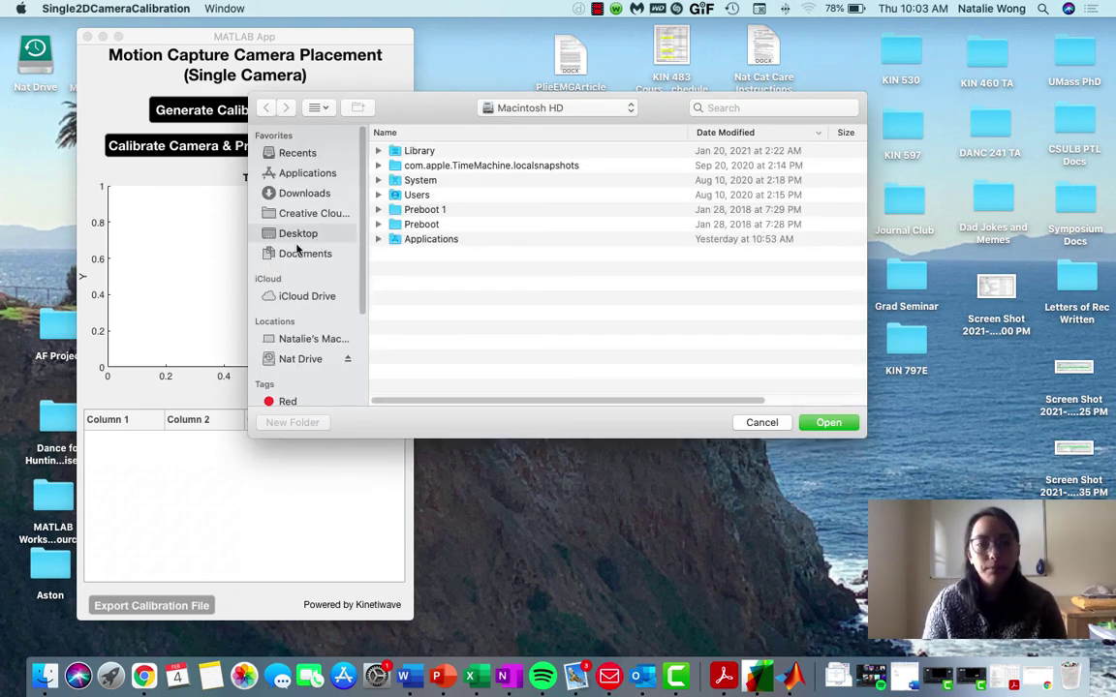
{"action": "left_click", "coordinate": [290, 233]}
{"action": "left_click", "coordinate": [433, 152]}
{"action": "double_click", "coordinate": [433, 152]}
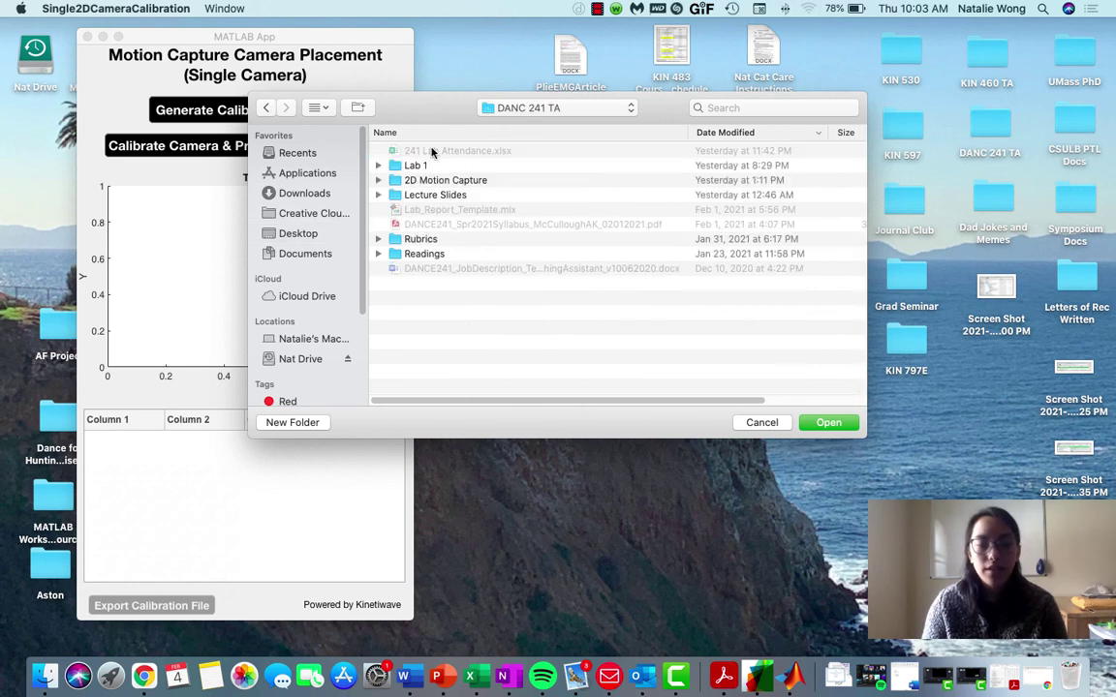
{"action": "left_click", "coordinate": [428, 167]}
{"action": "double_click", "coordinate": [427, 166]}
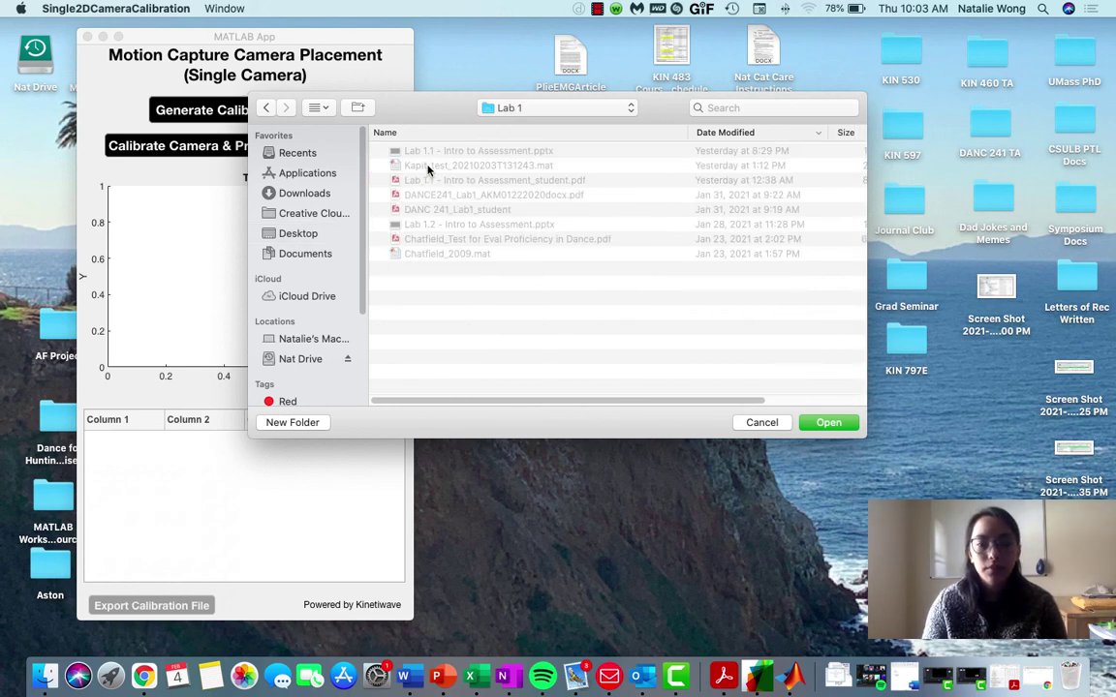
{"action": "left_click", "coordinate": [829, 423]}
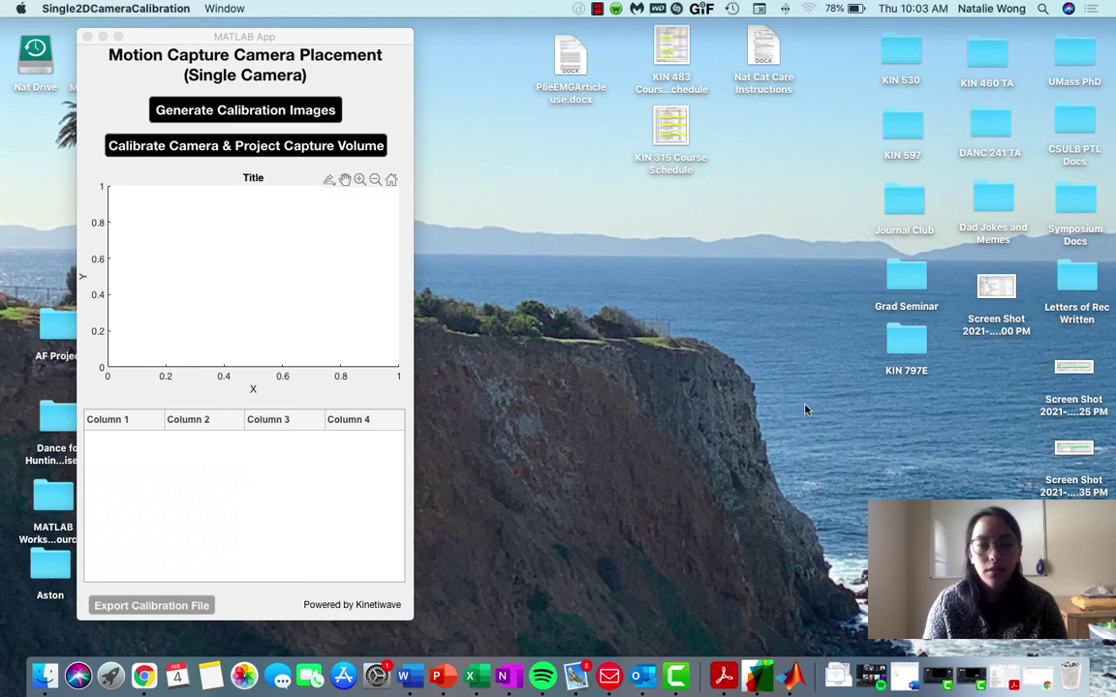
- Set the image capture to 5 images with a 3-second sampling interval, and start taking them
{"action": "left_click", "coordinate": [244, 252]}
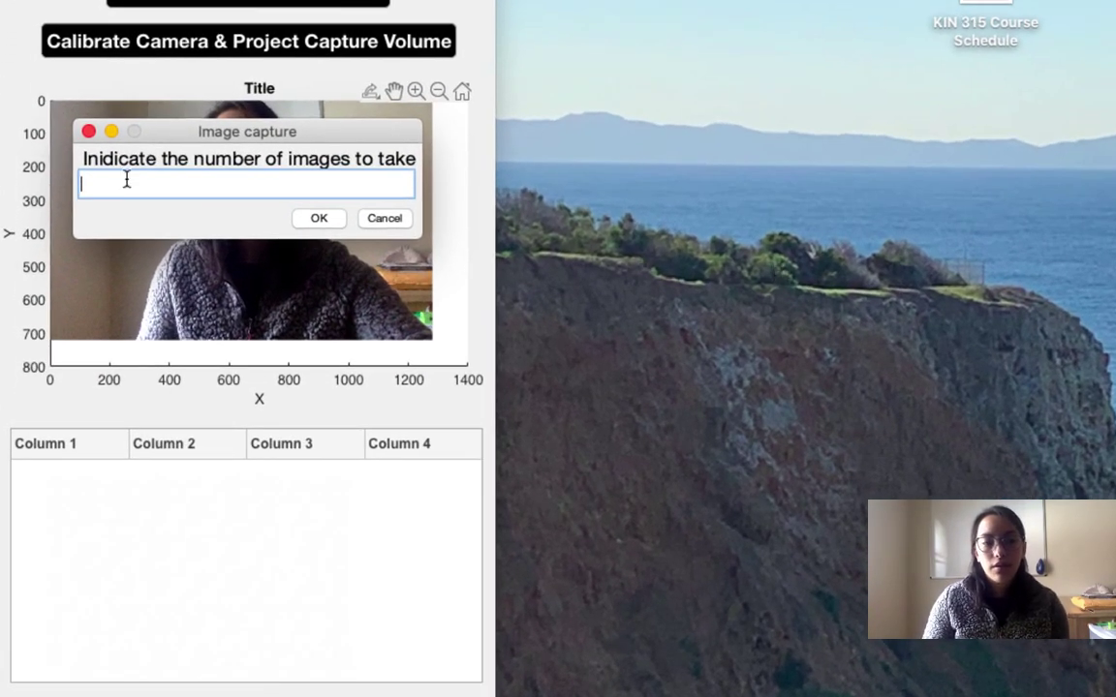
{"action": "type", "text": "5"}
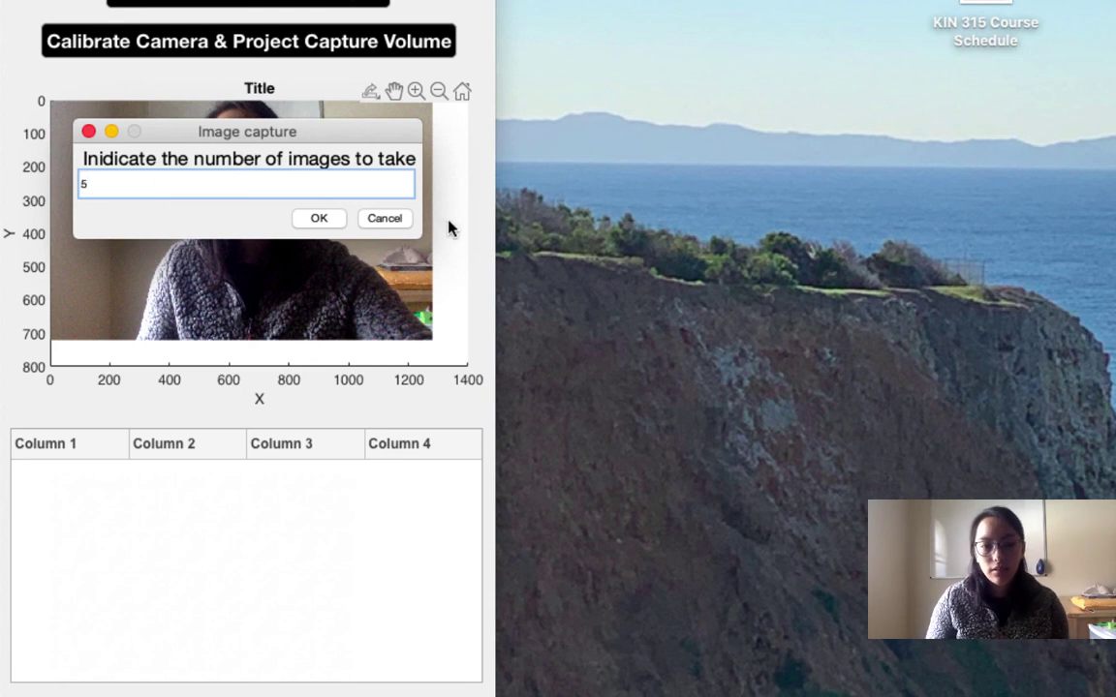
{"action": "key", "text": "BackSpace"}
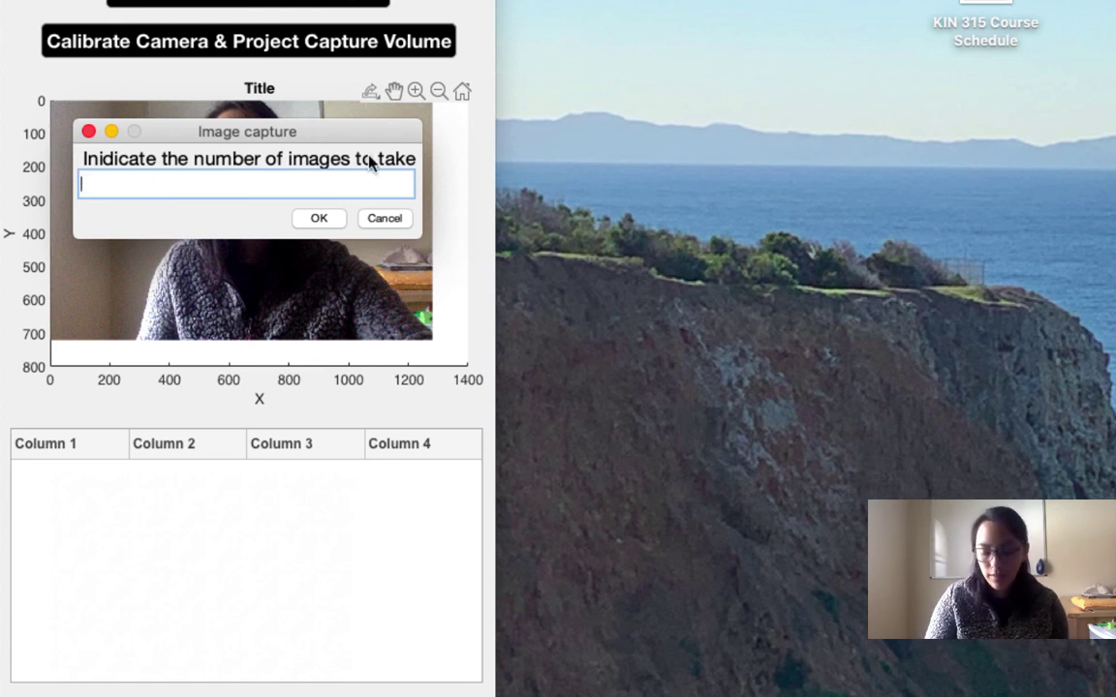
{"action": "type", "text": "5"}
{"action": "left_click", "coordinate": [327, 220]}
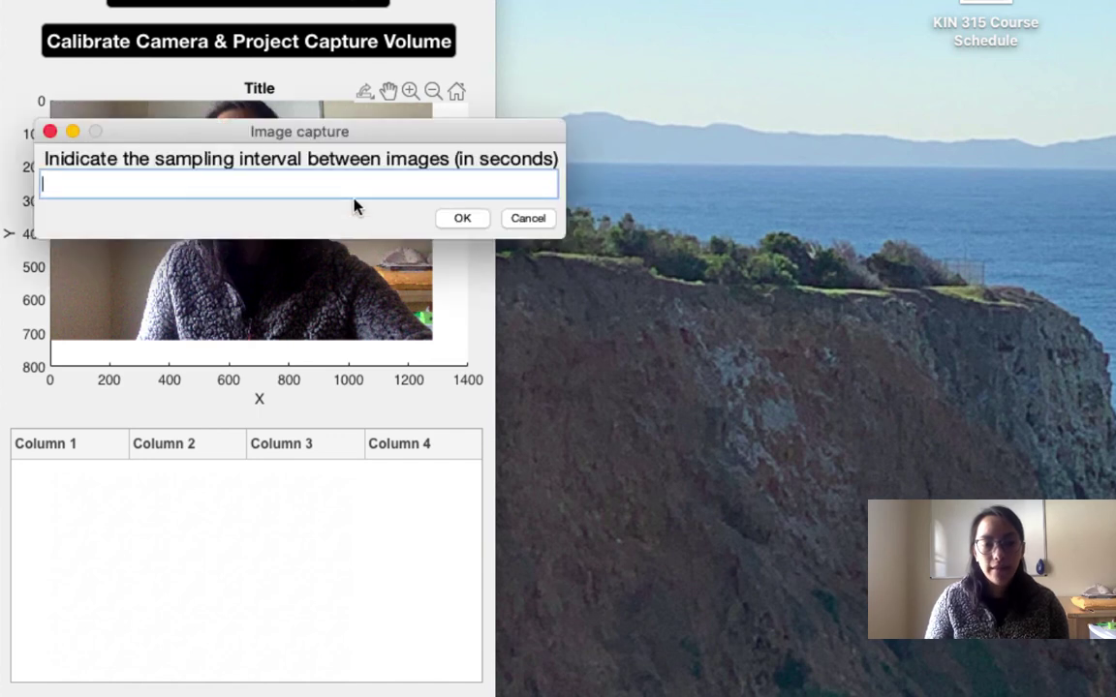
{"action": "type", "text": "3"}
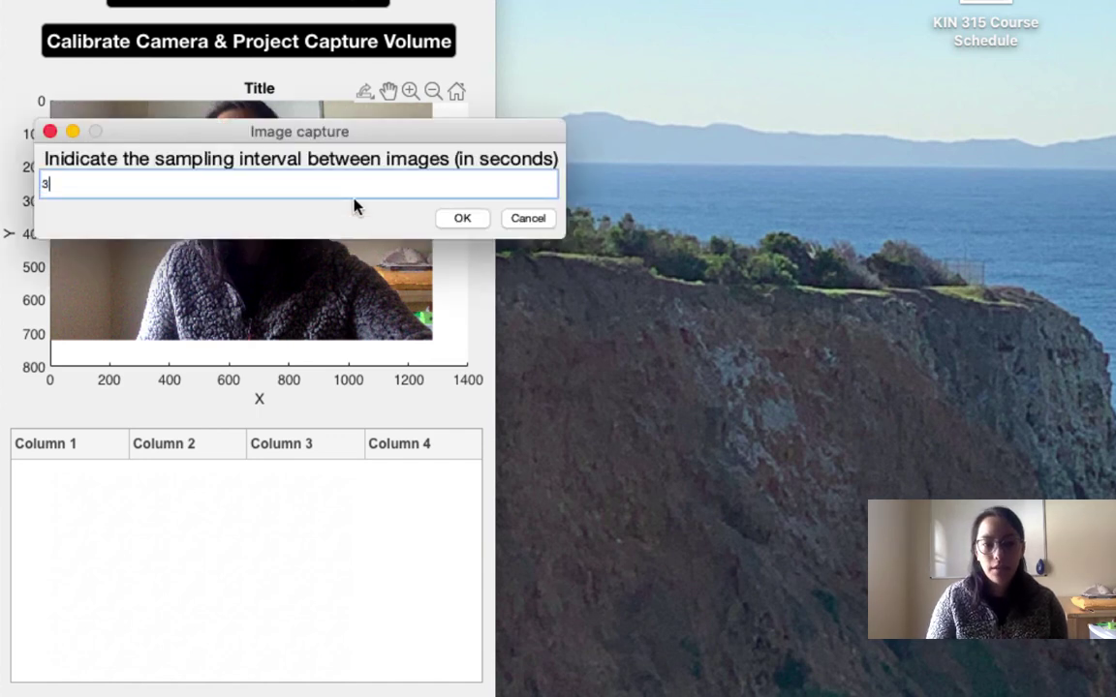
{"action": "left_click", "coordinate": [461, 220]}
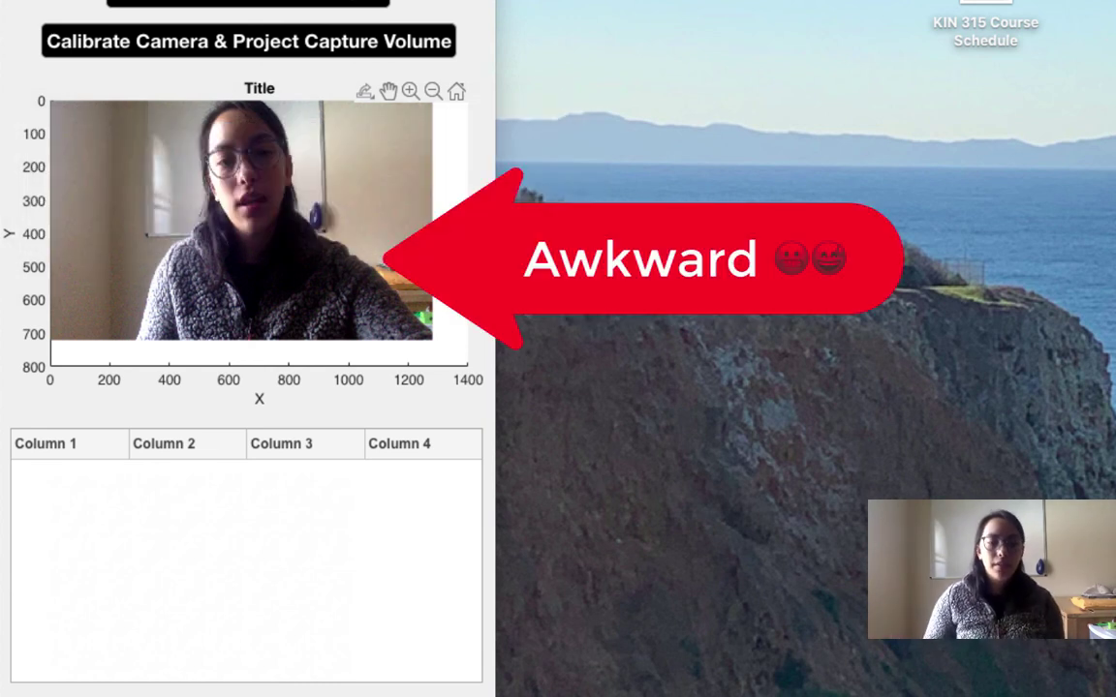